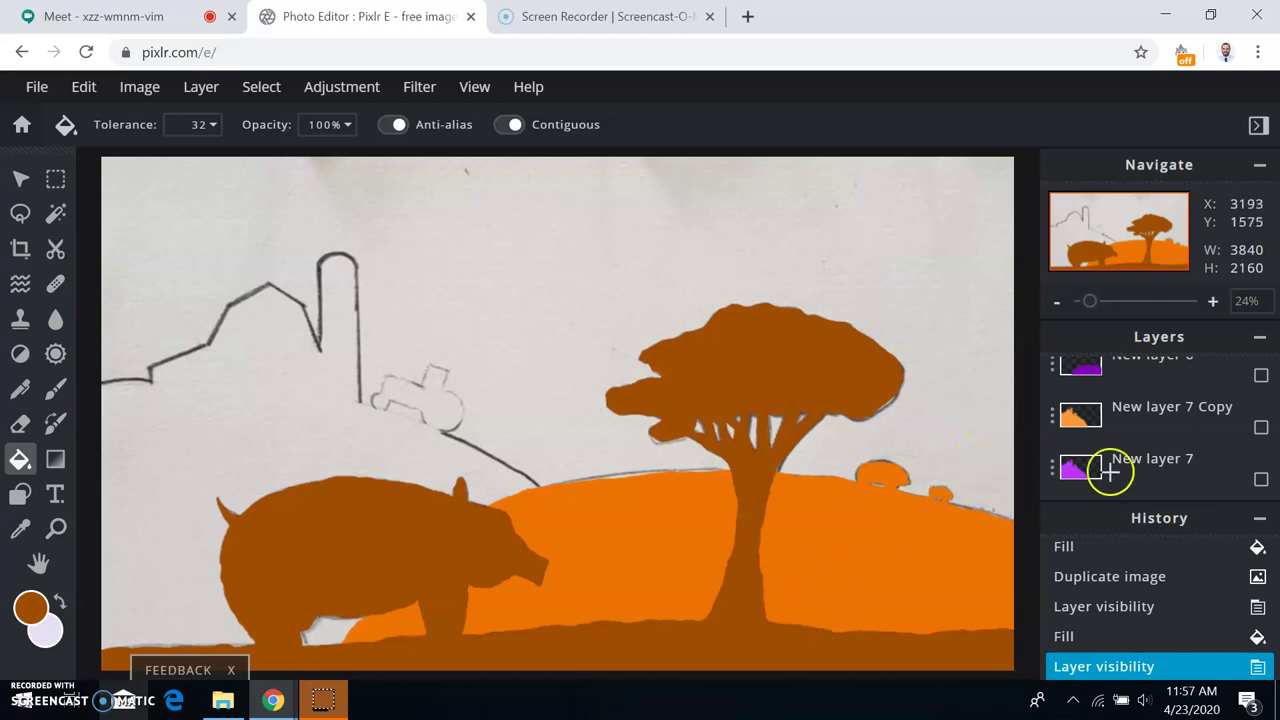
- Toggle the brown silhouette layer 'image.png Copy' off, on, and off again to leave it hidden
{"action": "scroll", "coordinate": [1220, 443], "scroll_direction": "up", "scroll_amount": 5}
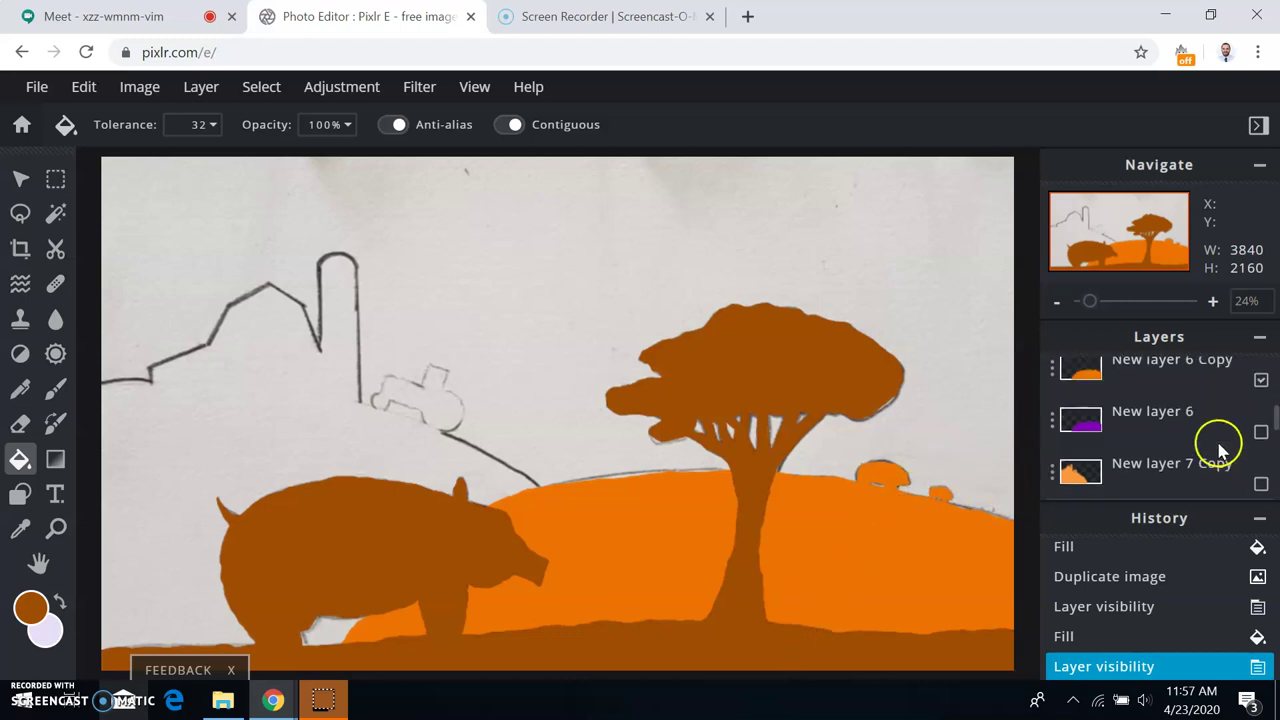
{"action": "scroll", "coordinate": [1218, 443], "scroll_direction": "down", "scroll_amount": 2}
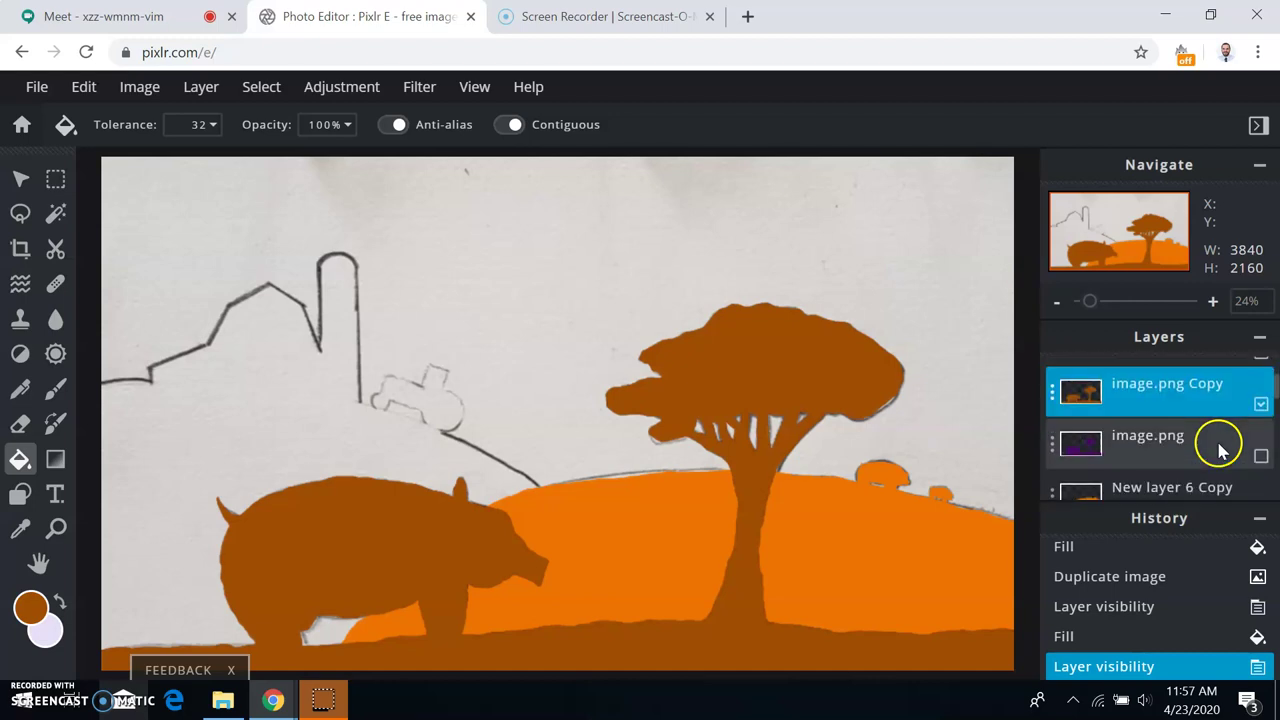
{"action": "left_click", "coordinate": [1261, 405]}
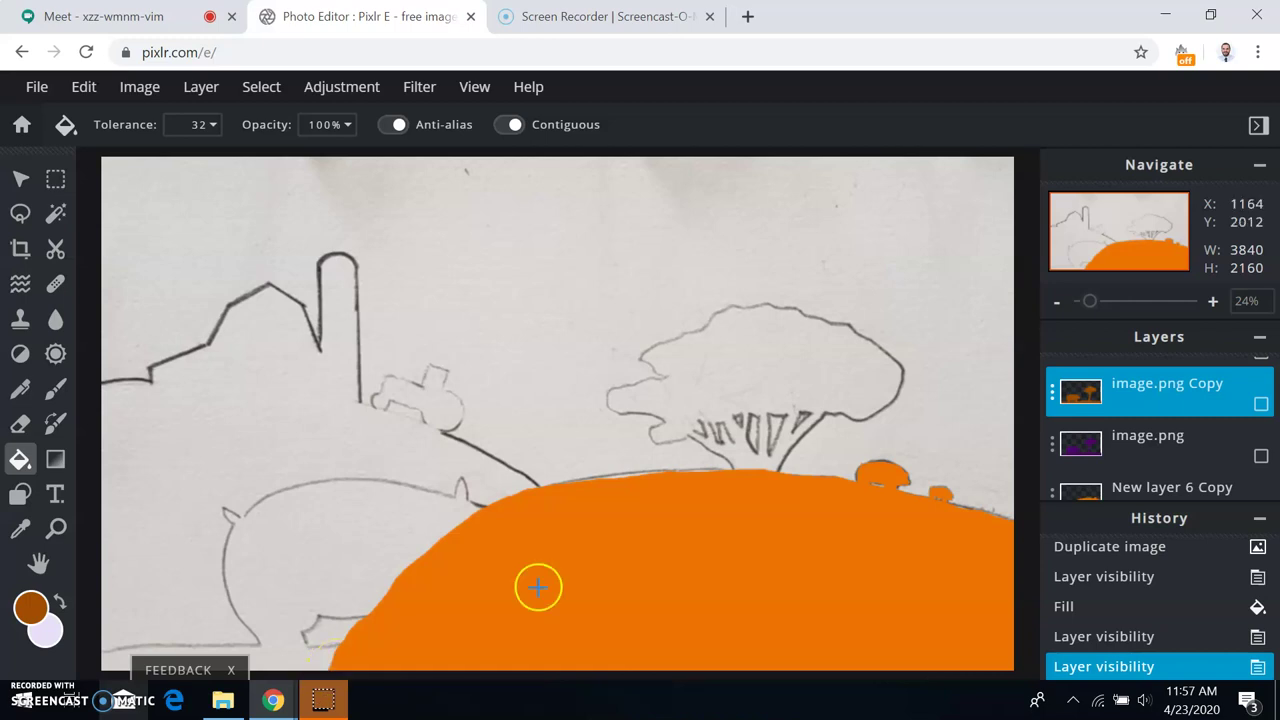
{"action": "left_click", "coordinate": [1261, 406]}
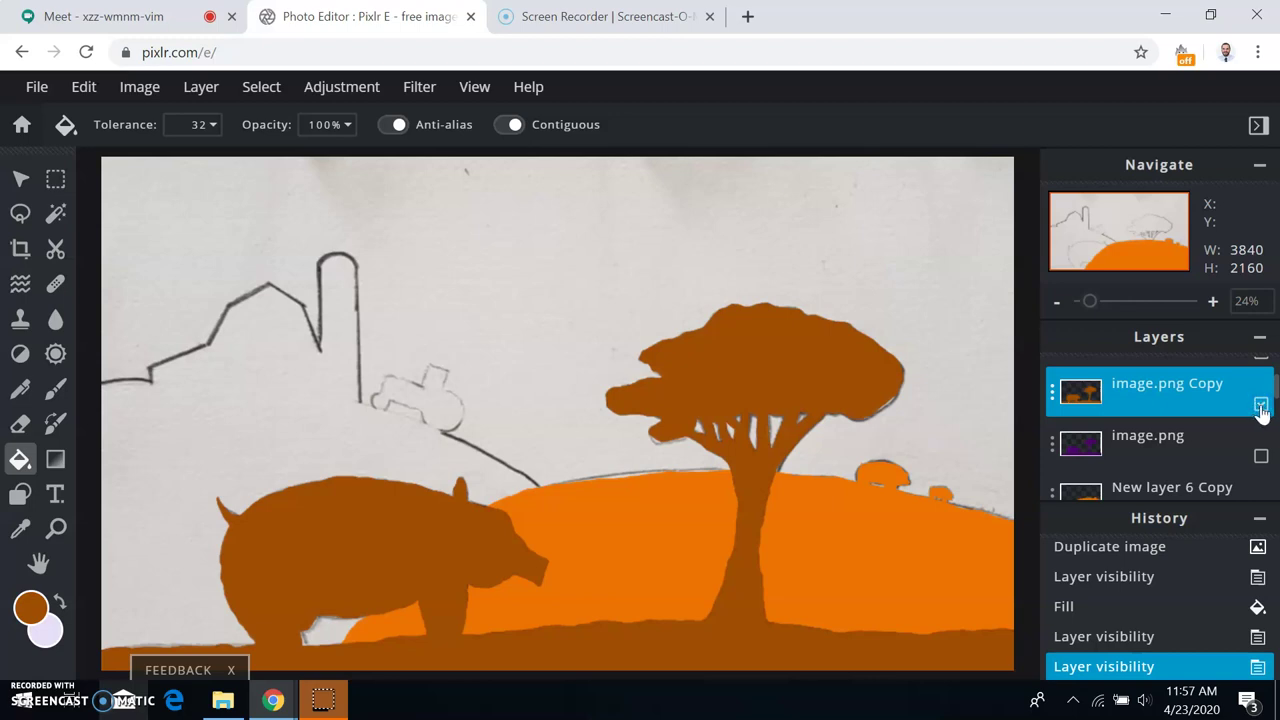
{"action": "left_click_drag", "start_coordinate": [1259, 408], "coordinate": [811, 531]}
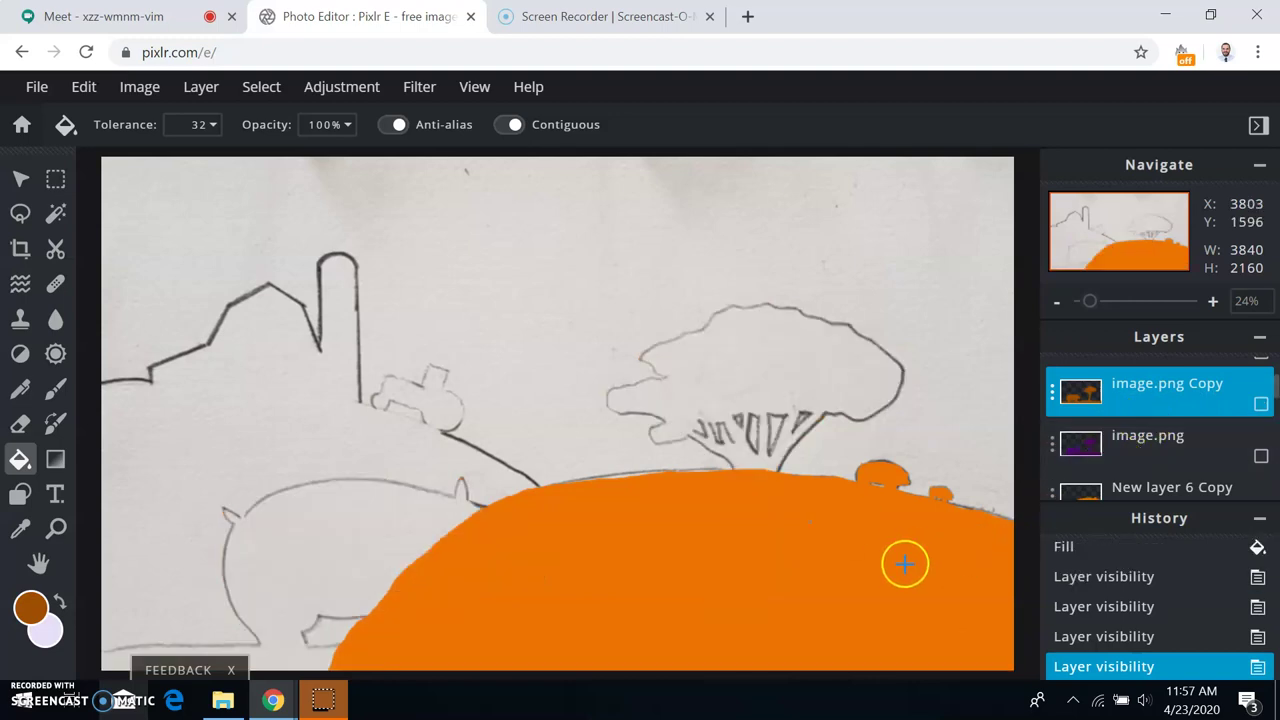
- Hide the orange hill layer 'New layer 6 Copy' so only the pencil sketch shows
{"action": "scroll", "coordinate": [1190, 452], "scroll_direction": "down", "scroll_amount": 2}
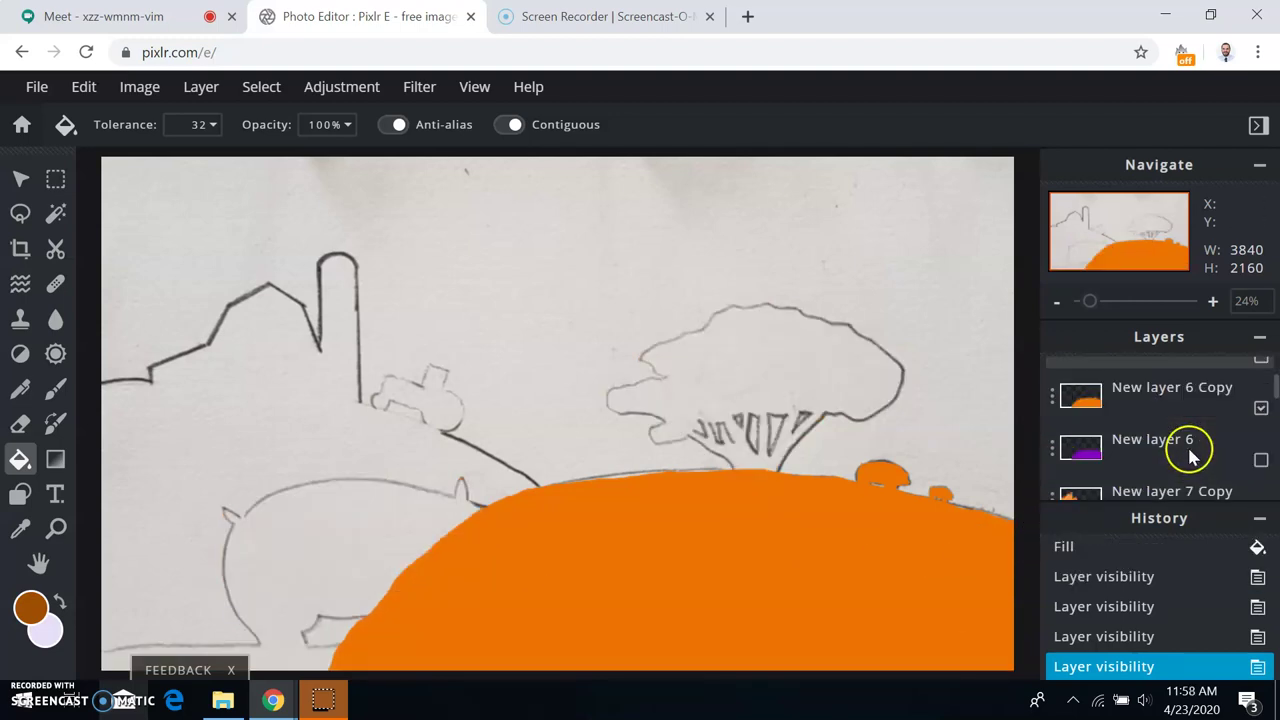
{"action": "left_click", "coordinate": [1261, 409]}
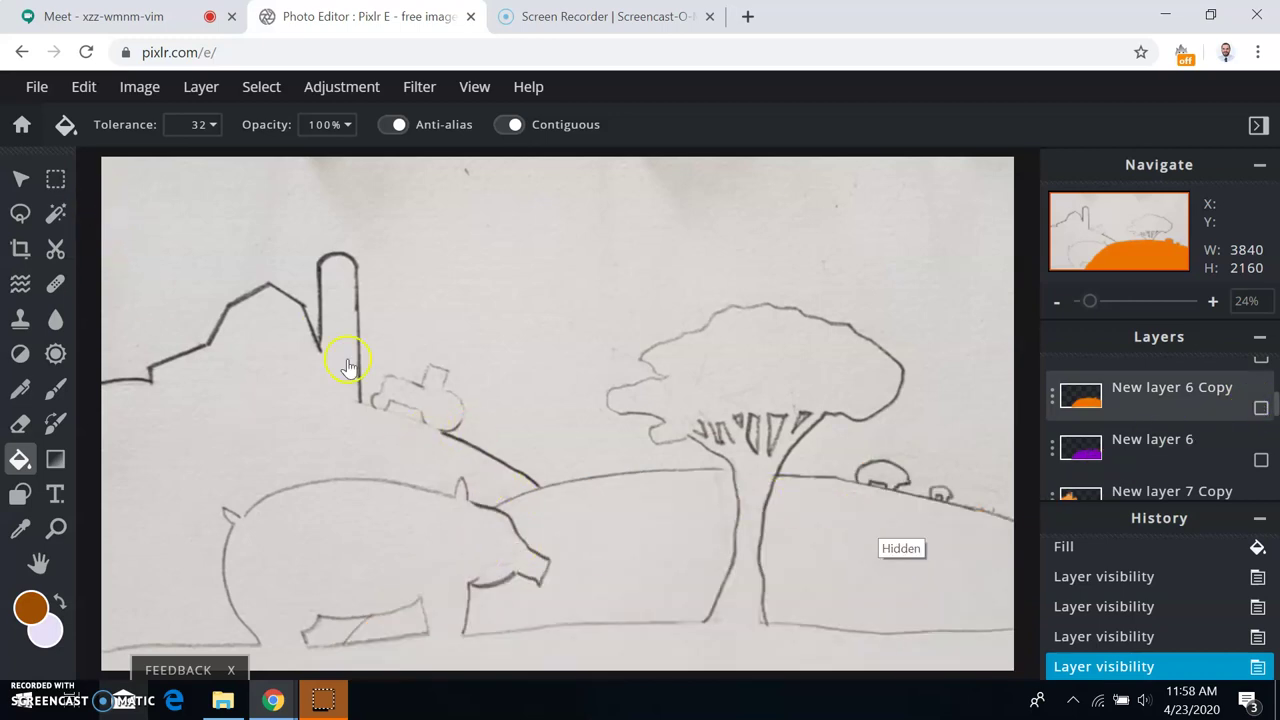
{"action": "scroll", "coordinate": [349, 363], "scroll_direction": "down", "scroll_amount": 2}
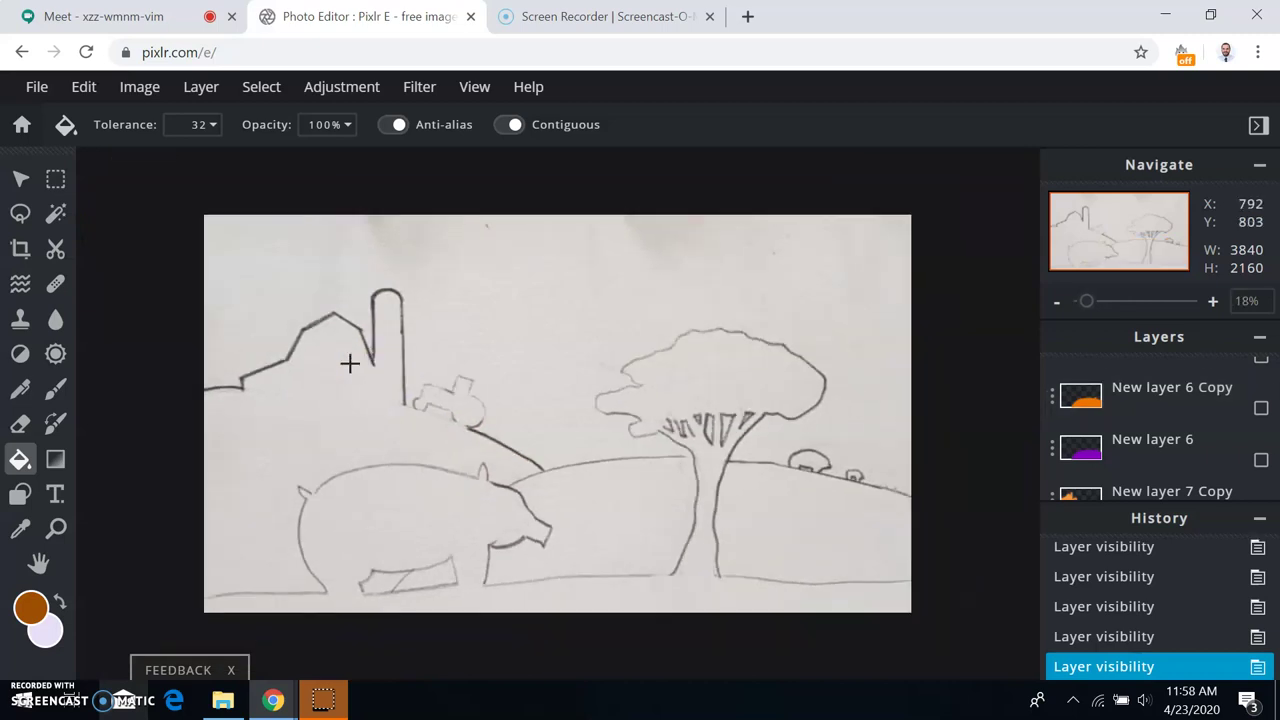
{"action": "left_click", "coordinate": [345, 354]}
- Add an empty 'New layer 16' from the Layer menu and make it the active layer
{"action": "left_click", "coordinate": [202, 93]}
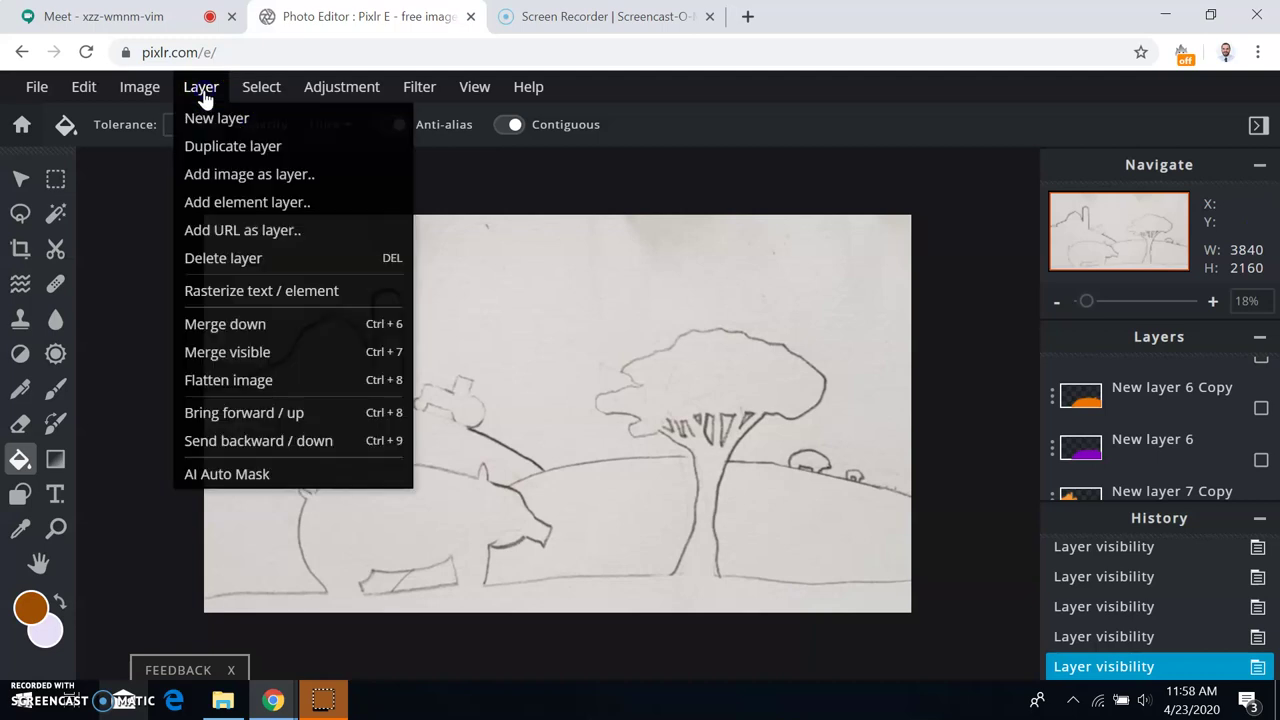
{"action": "left_click", "coordinate": [774, 379]}
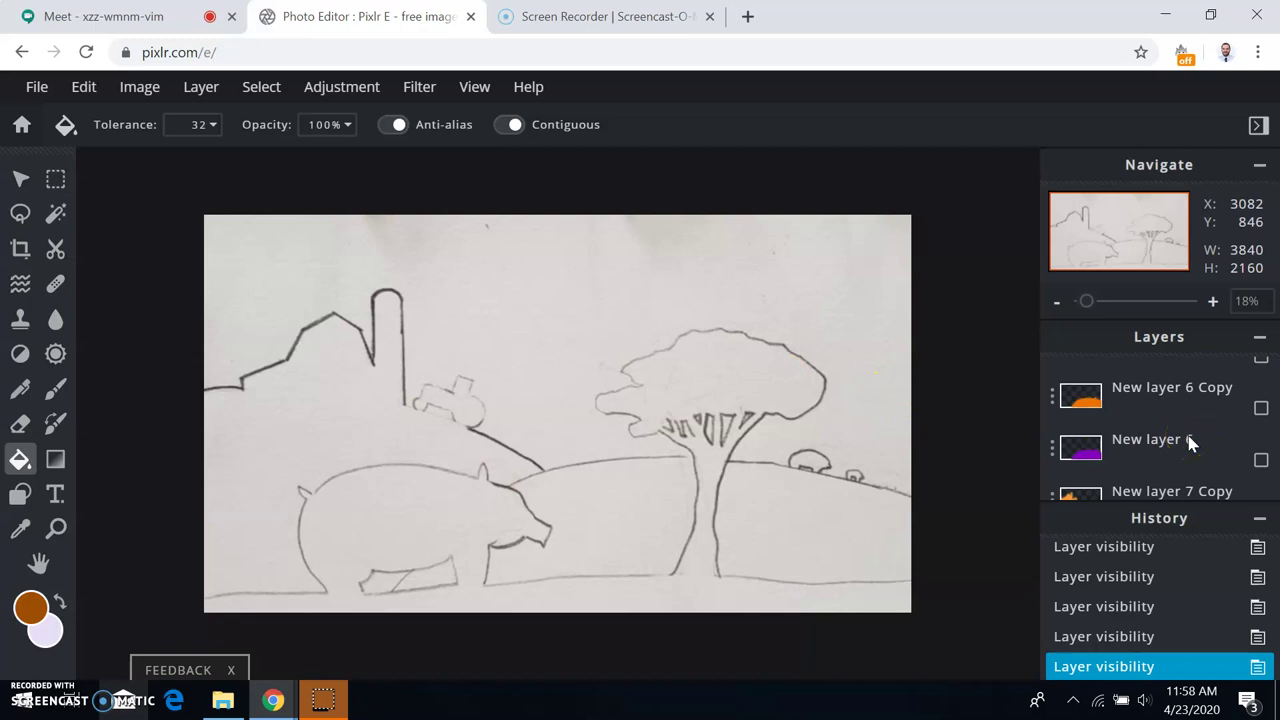
{"action": "left_click_drag", "start_coordinate": [1180, 380], "coordinate": [1009, 395]}
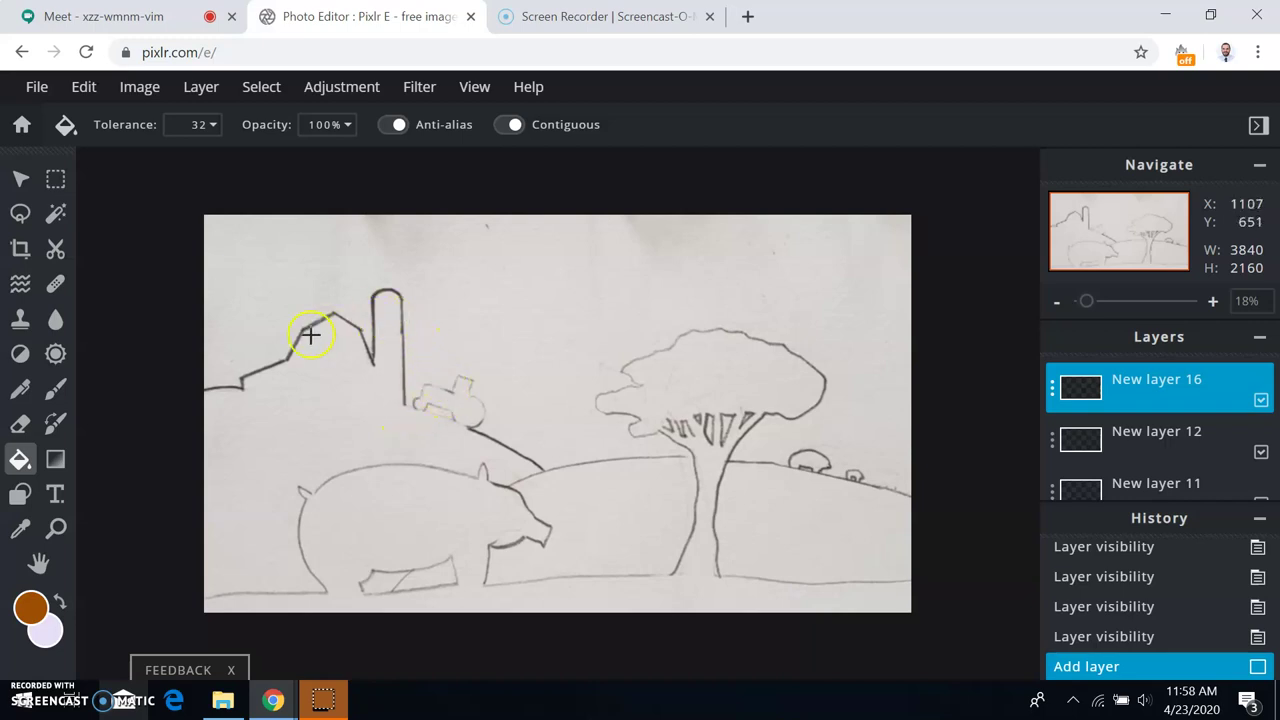
- Zoom in on the farm sketch toward the barn and silo outline
{"action": "scroll", "coordinate": [335, 358], "scroll_direction": "up", "scroll_amount": 1}
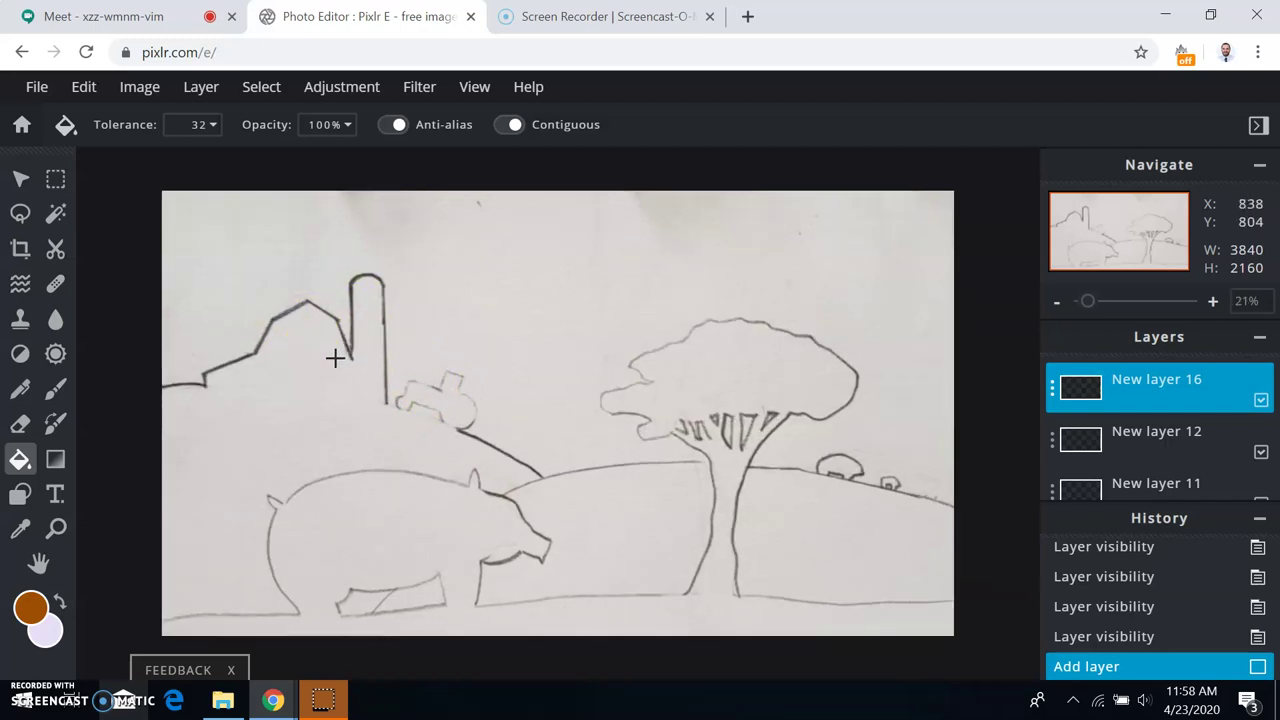
{"action": "scroll", "coordinate": [335, 358], "scroll_direction": "up", "scroll_amount": 1}
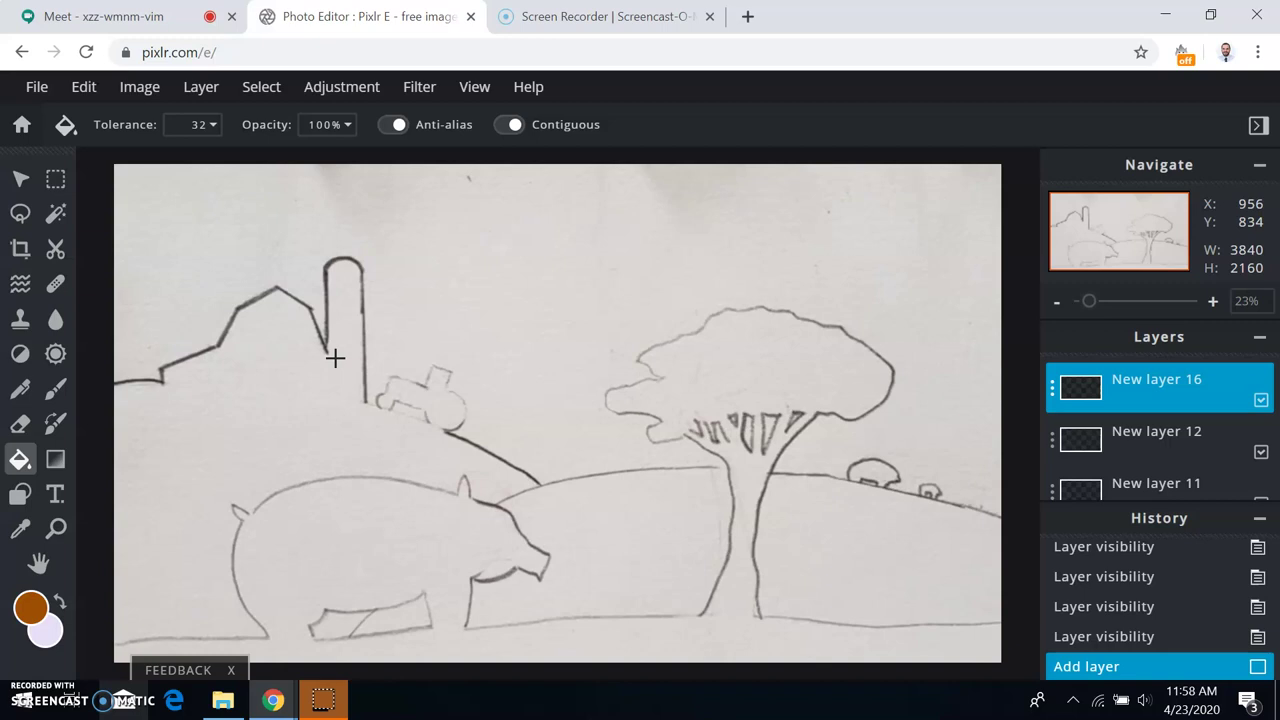
{"action": "scroll", "coordinate": [335, 358], "scroll_direction": "up", "scroll_amount": 1}
{"action": "scroll", "coordinate": [335, 358], "scroll_direction": "up", "scroll_amount": 1}
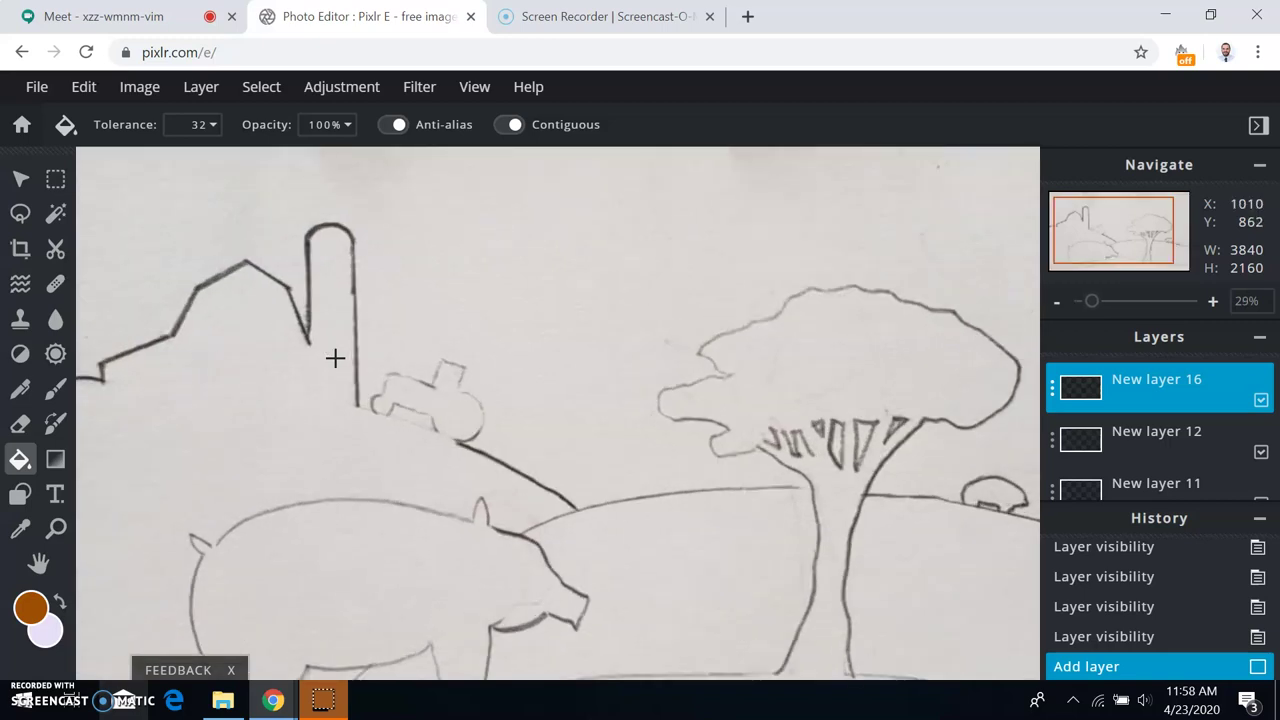
{"action": "scroll", "coordinate": [335, 358], "scroll_direction": "up", "scroll_amount": 2}
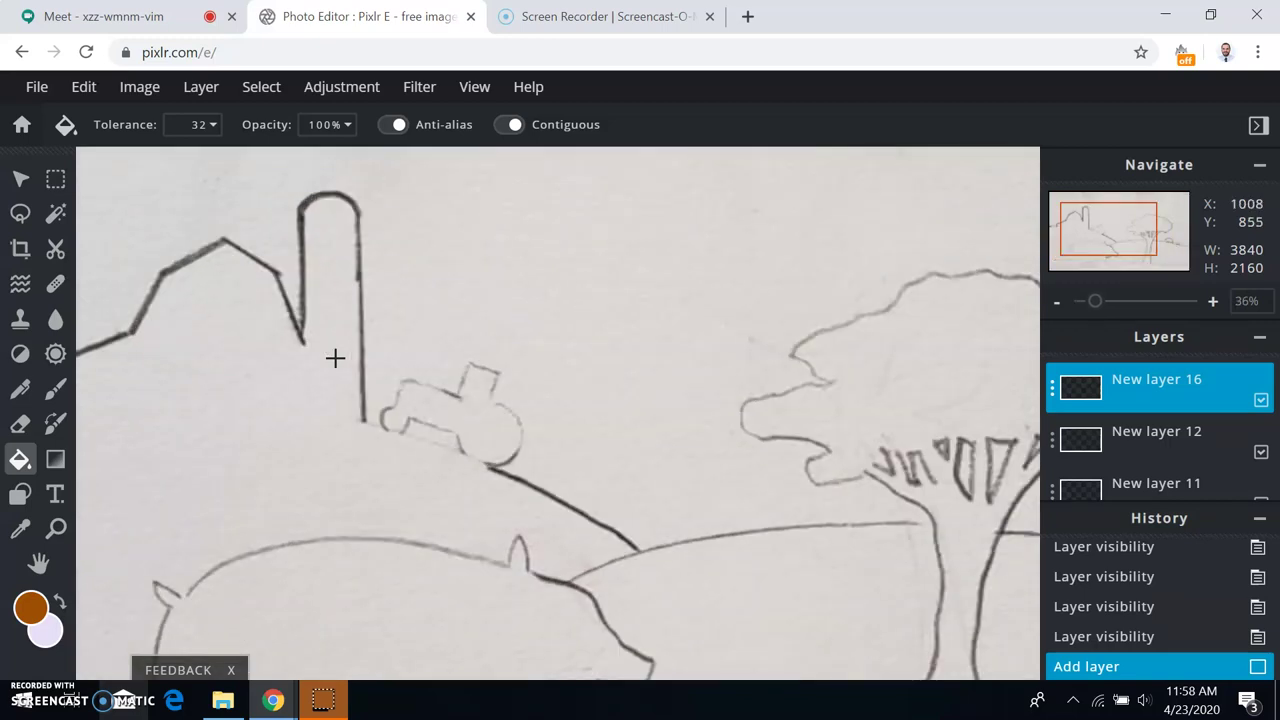
{"action": "scroll", "coordinate": [335, 358], "scroll_direction": "up", "scroll_amount": 2}
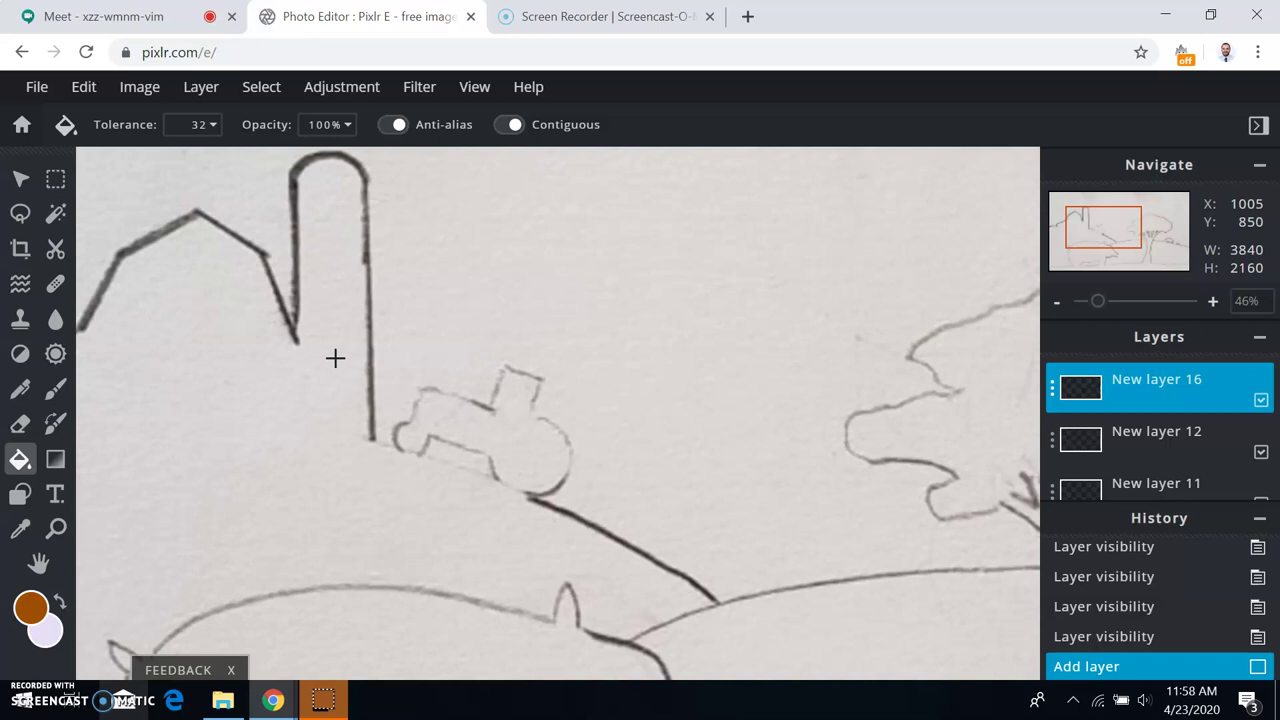
{"action": "scroll", "coordinate": [335, 358], "scroll_direction": "up", "scroll_amount": 2}
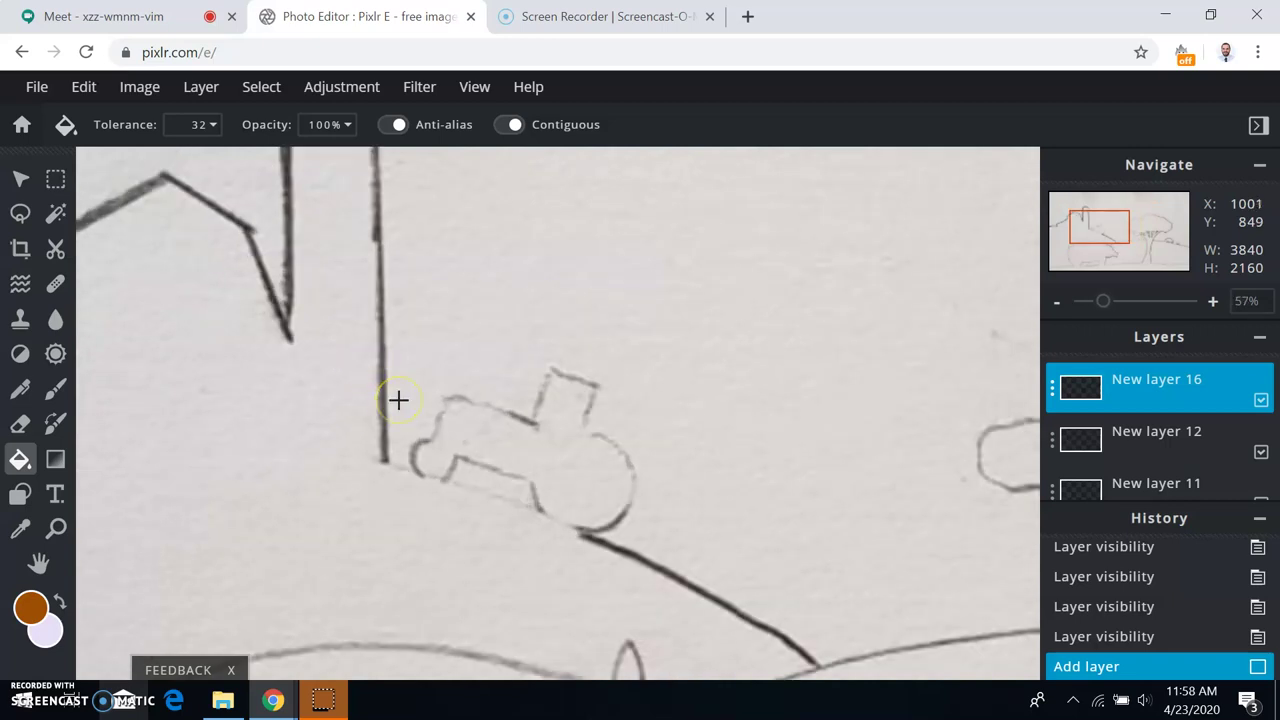
{"action": "scroll", "coordinate": [398, 400], "scroll_direction": "up", "scroll_amount": 2}
{"action": "scroll", "coordinate": [560, 525], "scroll_direction": "up", "scroll_amount": 1}
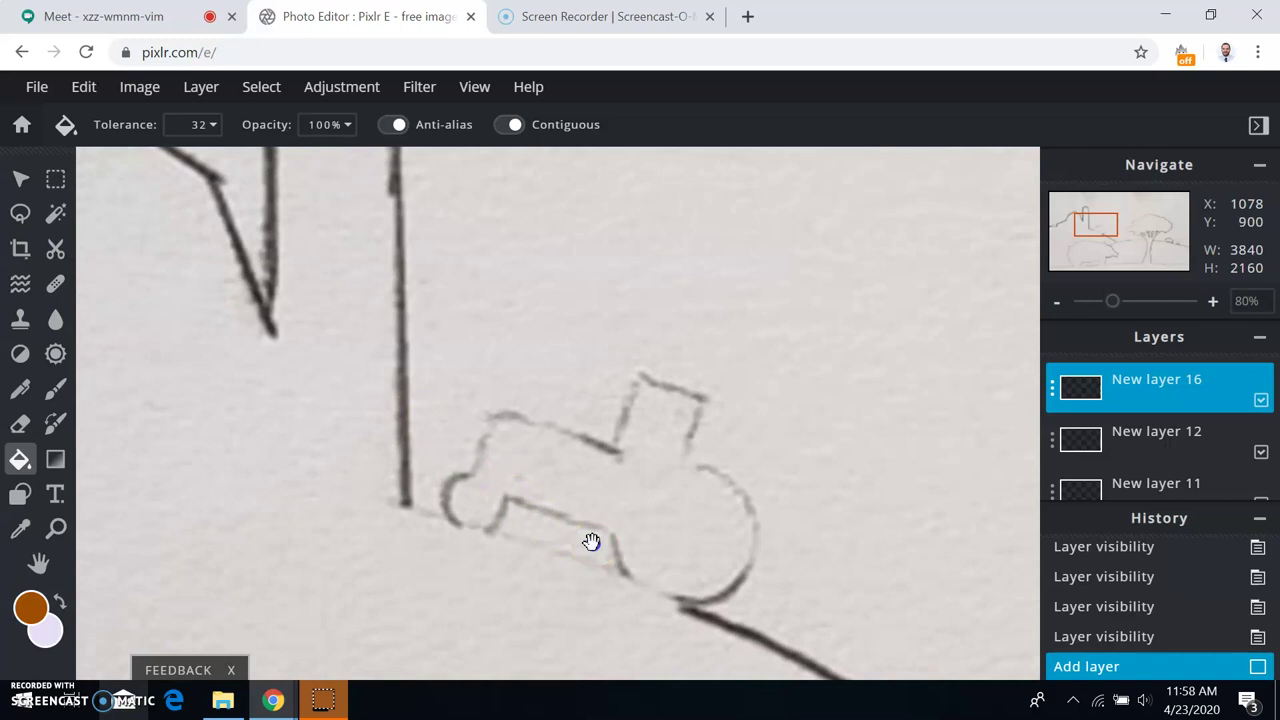
- Settle the zoom at about 62% and pan with the Hand tool to centre the barn and silo
{"action": "left_click", "coordinate": [607, 525]}
{"action": "scroll", "coordinate": [602, 516], "scroll_direction": "down", "scroll_amount": 1}
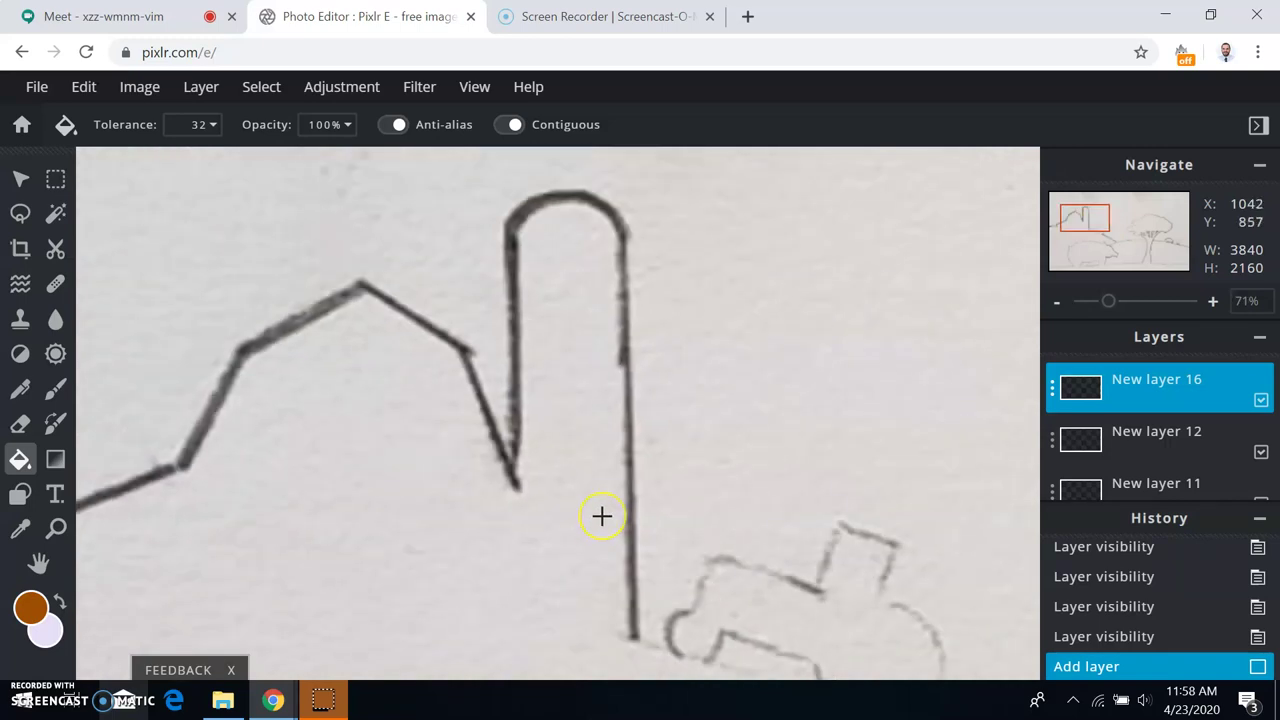
{"action": "scroll", "coordinate": [602, 516], "scroll_direction": "down", "scroll_amount": 1}
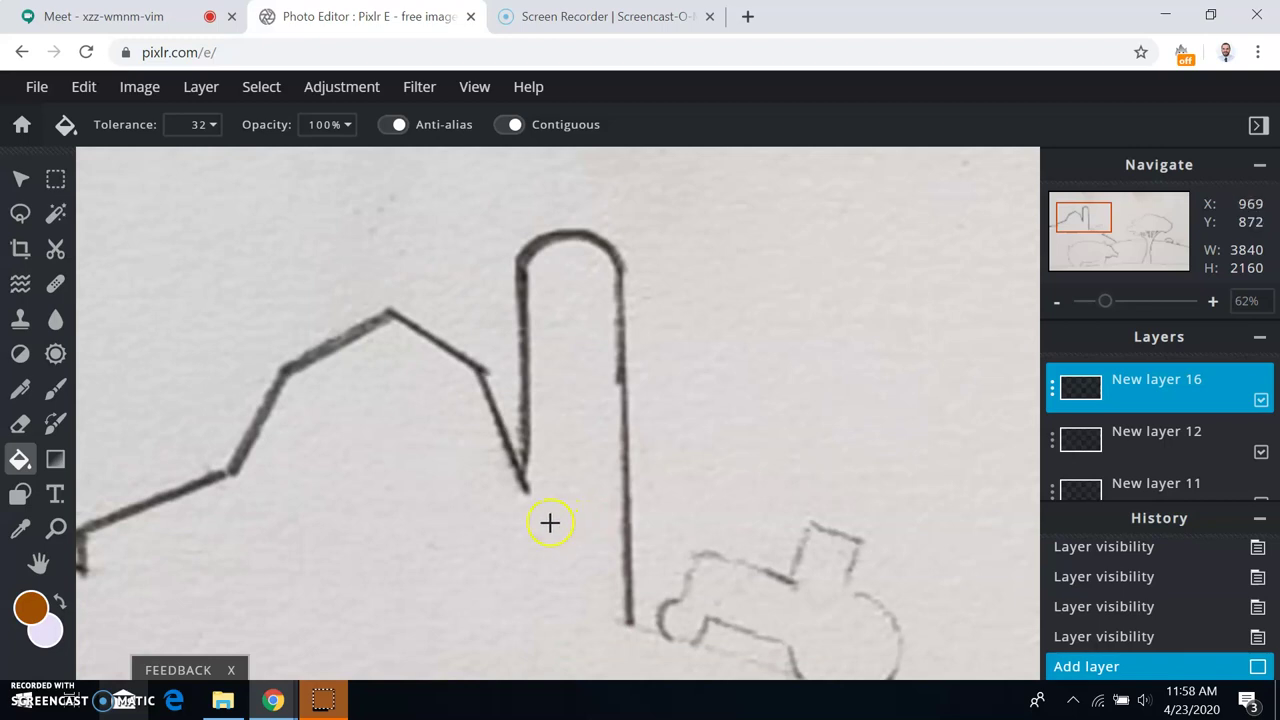
{"action": "left_click_drag", "start_coordinate": [644, 483], "coordinate": [861, 454]}
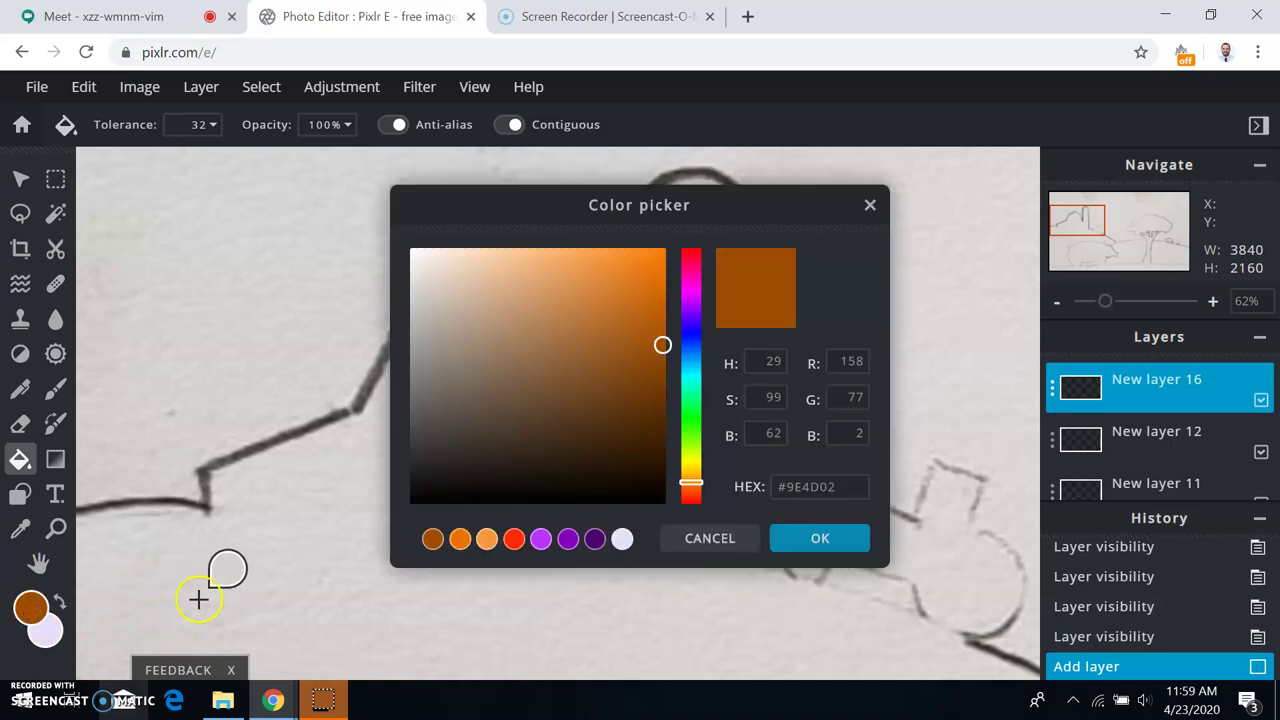
- Lighten the primary colour from brown #9E4D02 to pale orange #FB993F in the colour picker
{"action": "left_click", "coordinate": [653, 328]}
{"action": "mouse_move", "coordinate": [637, 284]}
{"action": "left_mouse_down"}
{"action": "mouse_move", "coordinate": [597, 245]}
{"action": "mouse_move", "coordinate": [621, 254]}
{"action": "mouse_move", "coordinate": [603, 256]}
{"action": "left_mouse_up"}
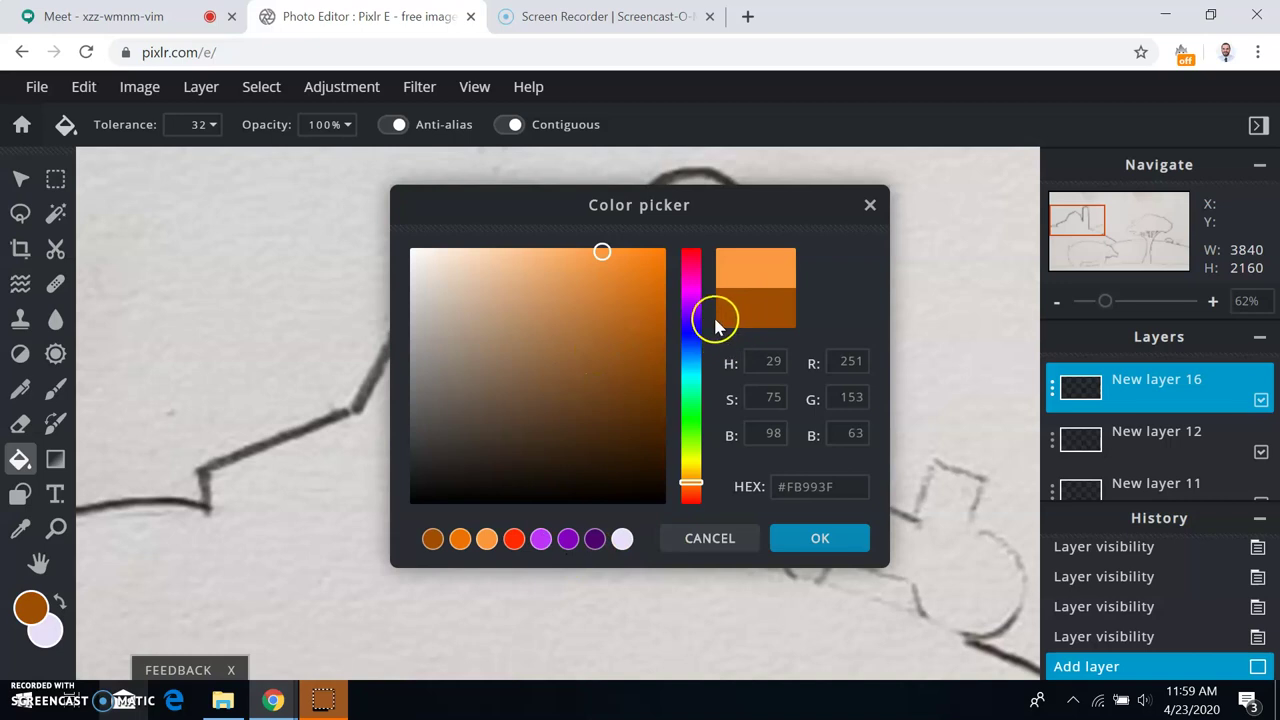
{"action": "left_click", "coordinate": [796, 544]}
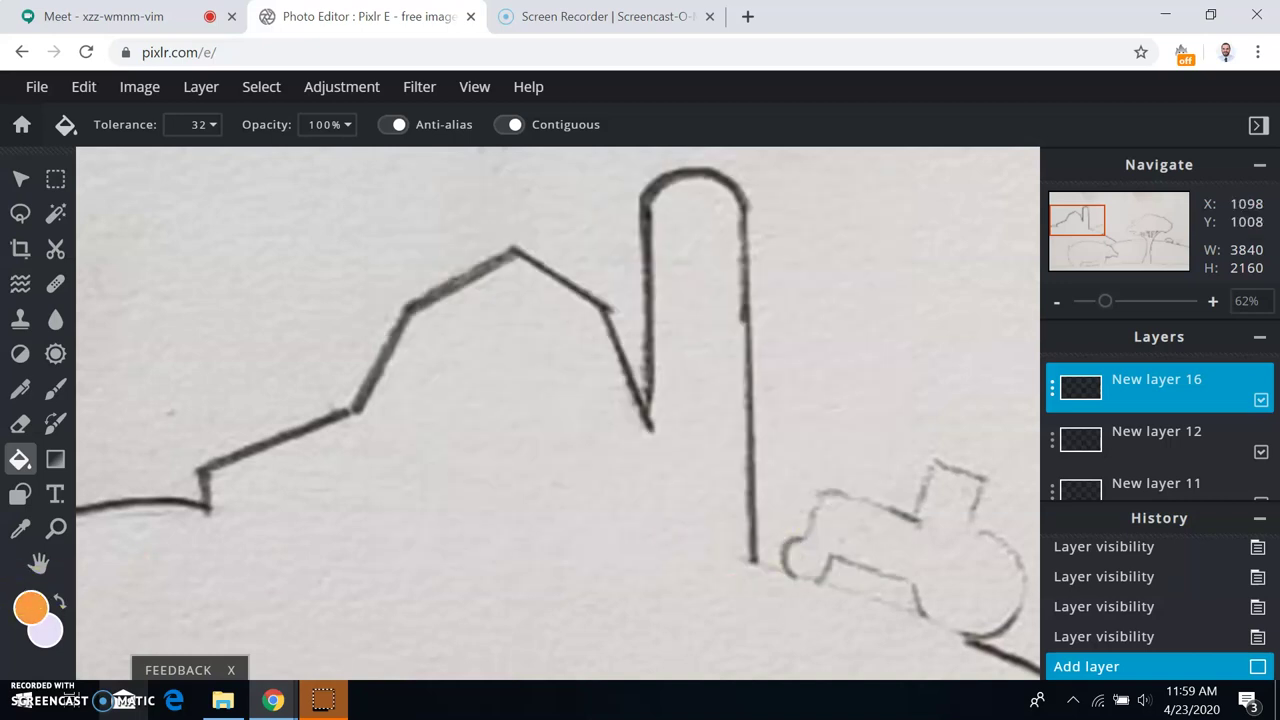
- Select the Brush tool with a 5 px preset, 0% softness and 0% step
{"action": "left_click", "coordinate": [20, 607]}
{"action": "left_click", "coordinate": [55, 391]}
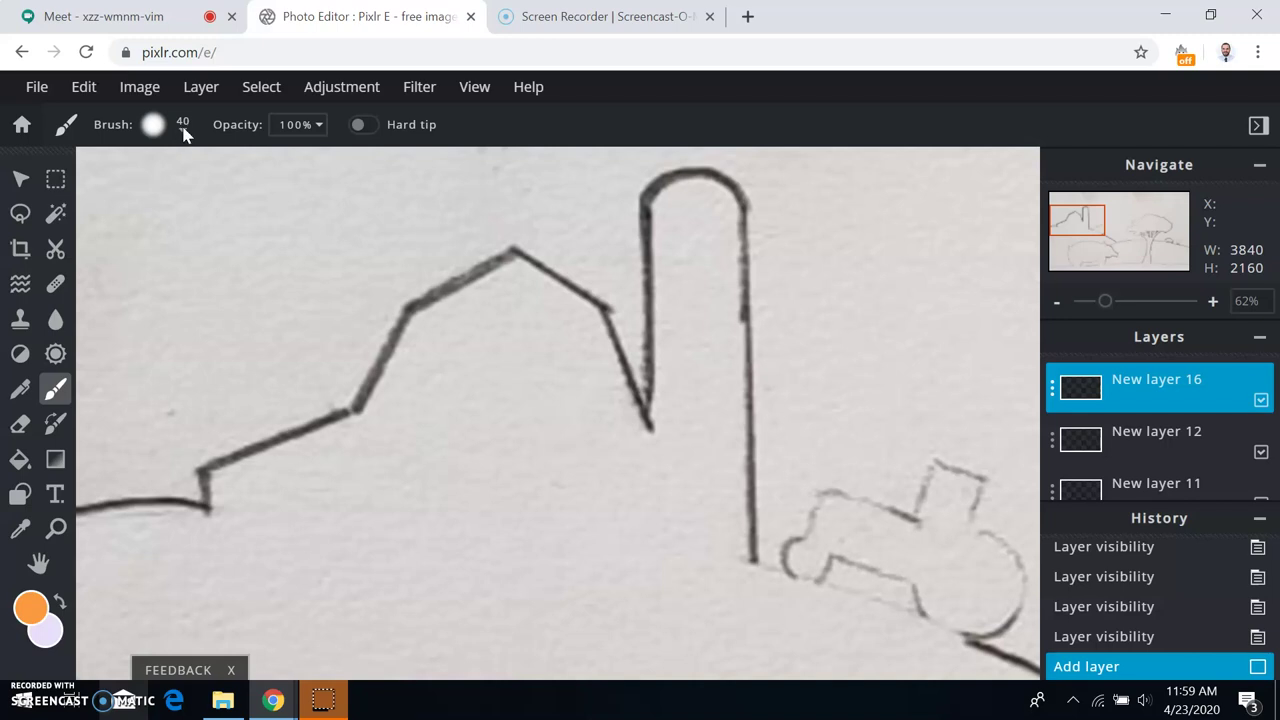
{"action": "left_click", "coordinate": [184, 128]}
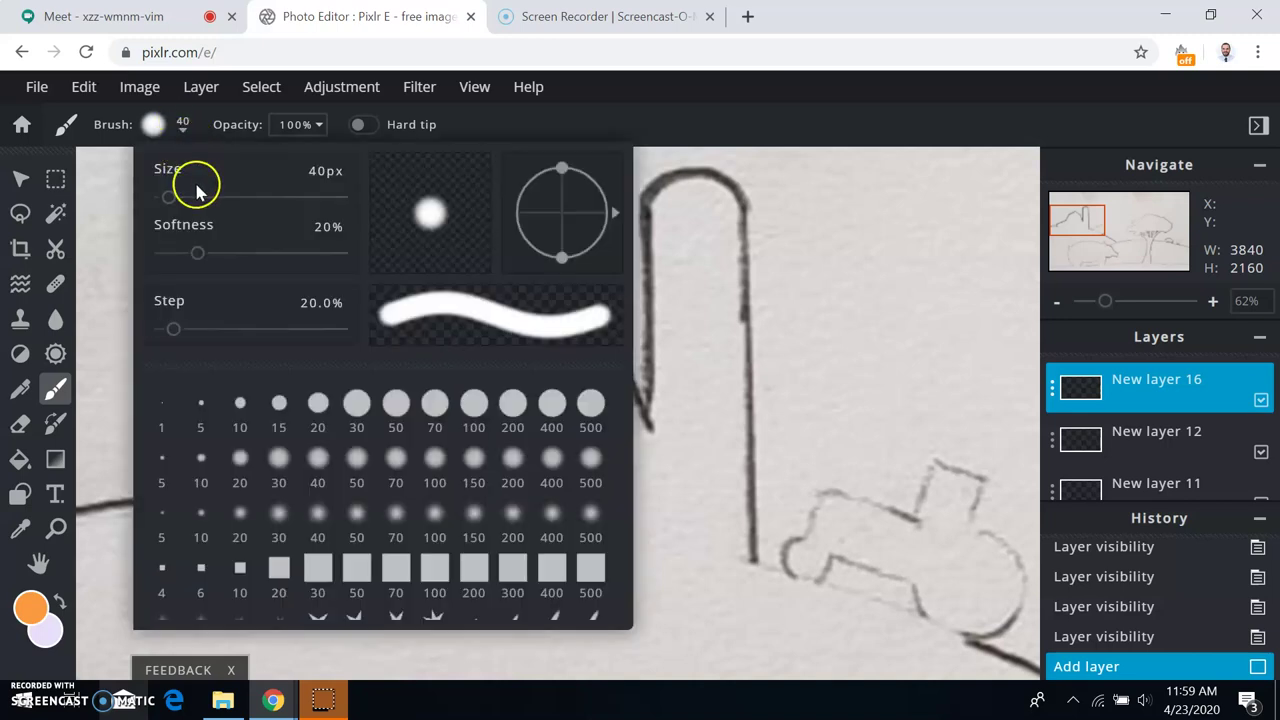
{"action": "left_click", "coordinate": [198, 403]}
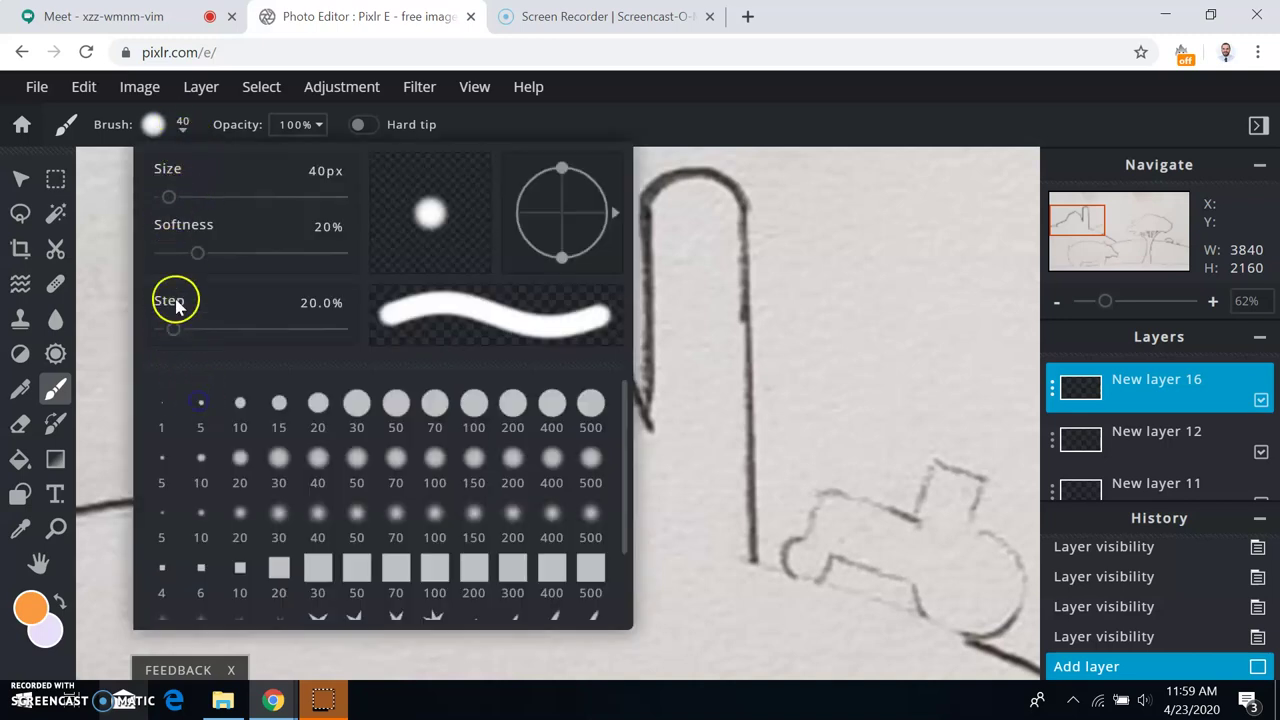
{"action": "left_click_drag", "start_coordinate": [195, 260], "coordinate": [166, 251]}
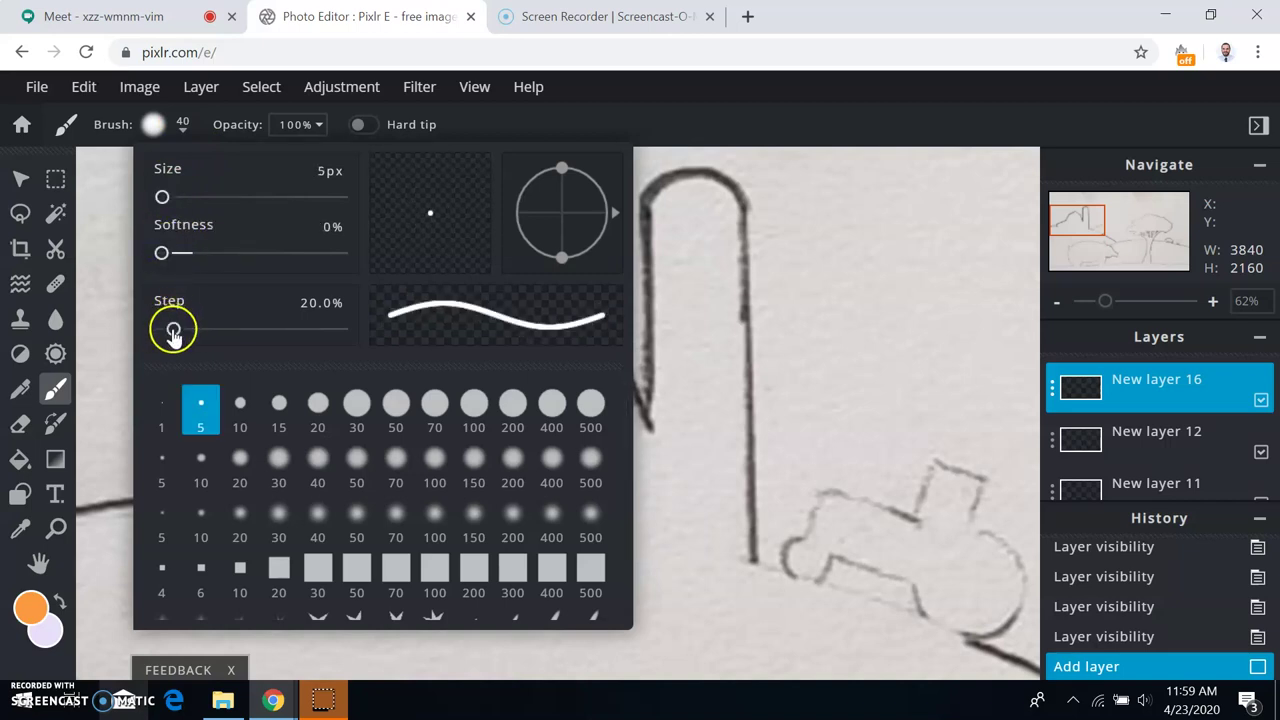
{"action": "left_click_drag", "start_coordinate": [171, 329], "coordinate": [148, 329]}
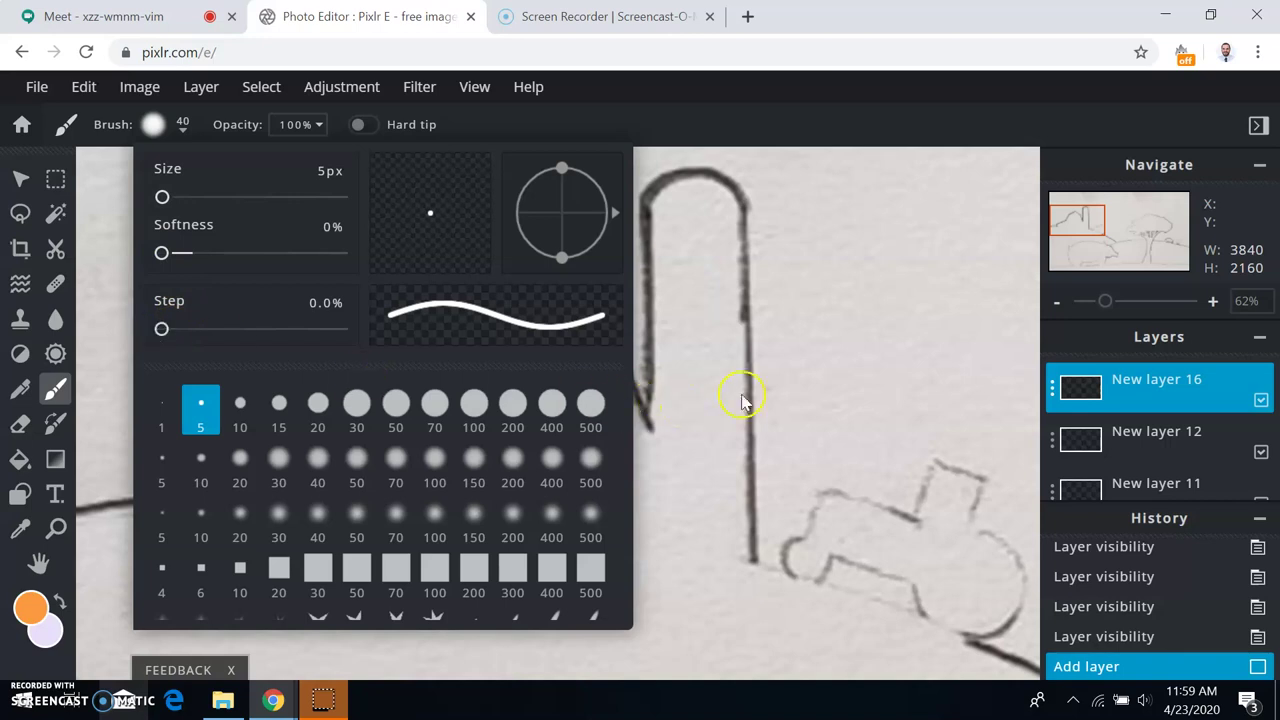
{"action": "left_click", "coordinate": [750, 385]}
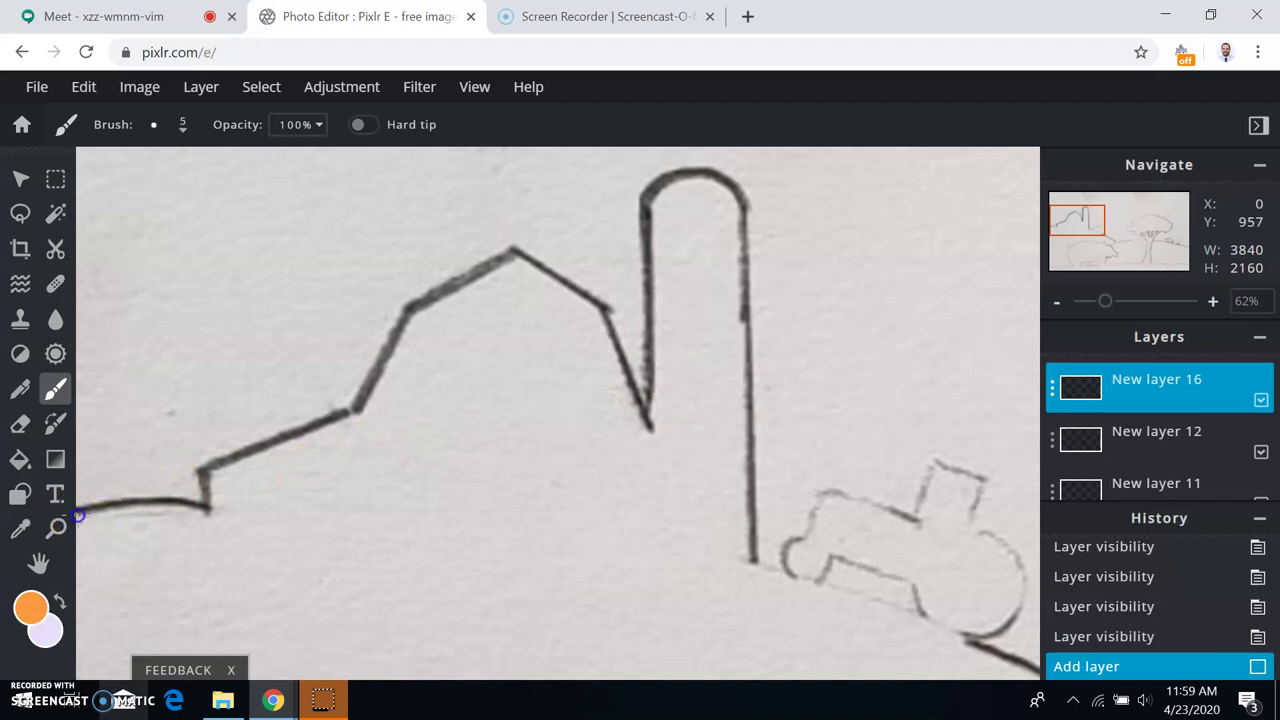
- Brush a thin orange line along the ground to the barn's lower-left corner on New layer 16
{"action": "left_click_drag", "start_coordinate": [82, 511], "coordinate": [193, 509]}
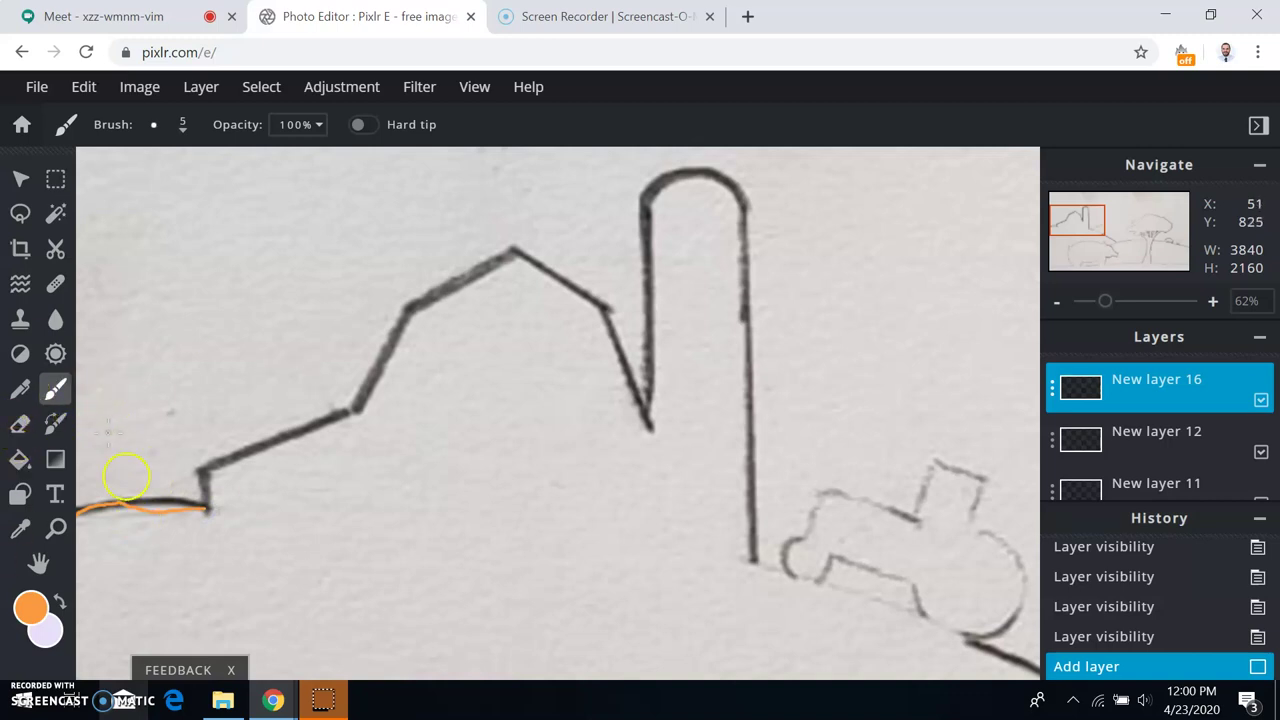
- With the Line shape, draw orange segments up the barn's left wall and lower roof slope
{"action": "left_click", "coordinate": [20, 494]}
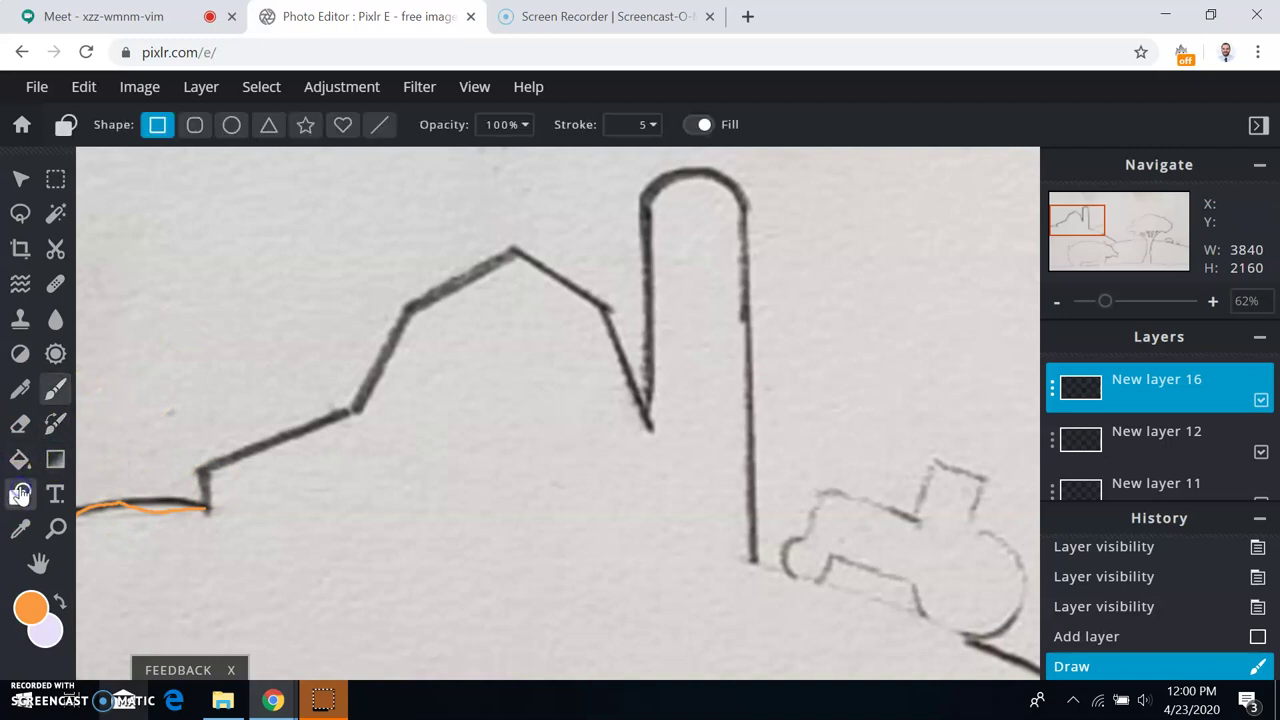
{"action": "left_click", "coordinate": [380, 128]}
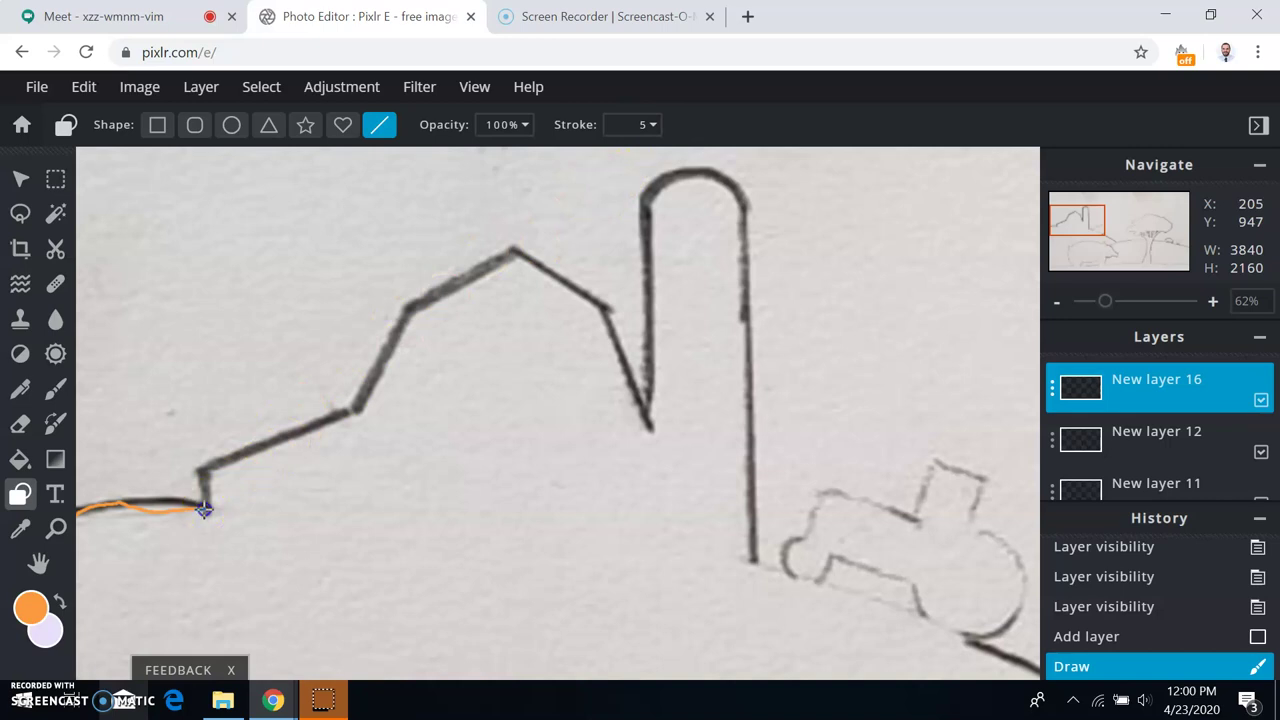
{"action": "left_click_drag", "start_coordinate": [204, 481], "coordinate": [203, 472]}
{"action": "left_click_drag", "start_coordinate": [326, 428], "coordinate": [356, 409]}
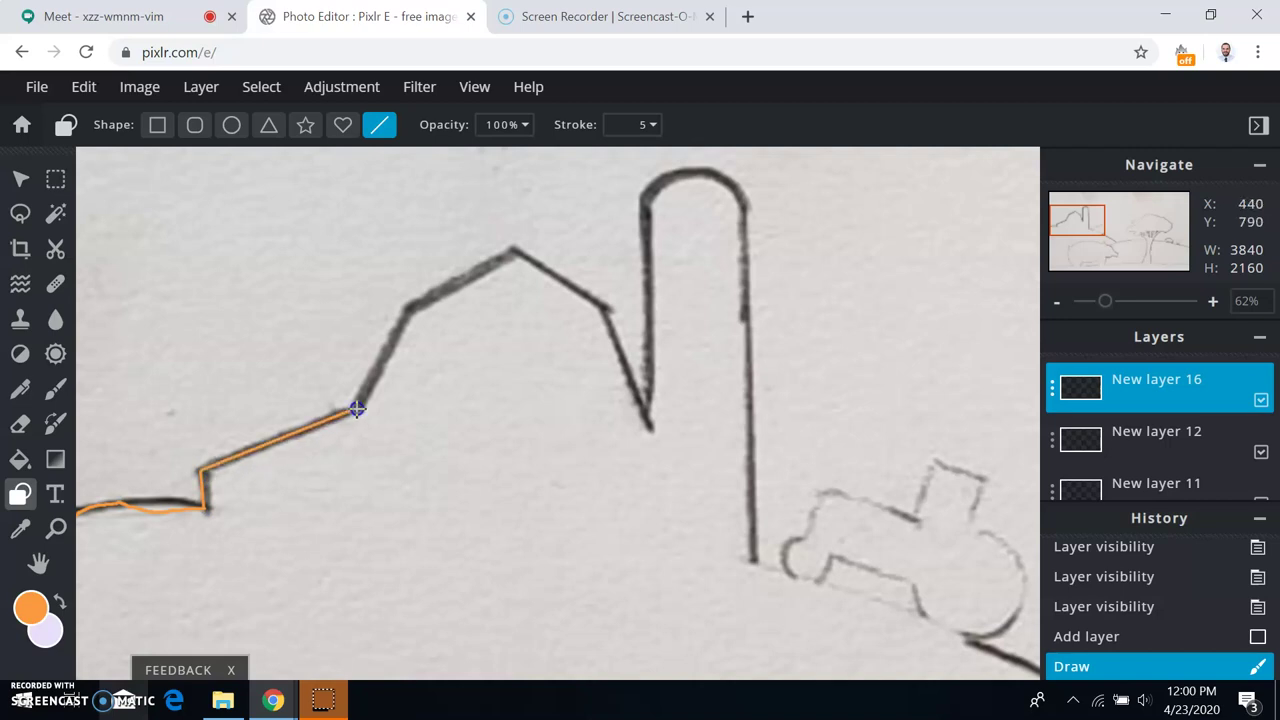
{"action": "left_click_drag", "start_coordinate": [359, 409], "coordinate": [358, 409]}
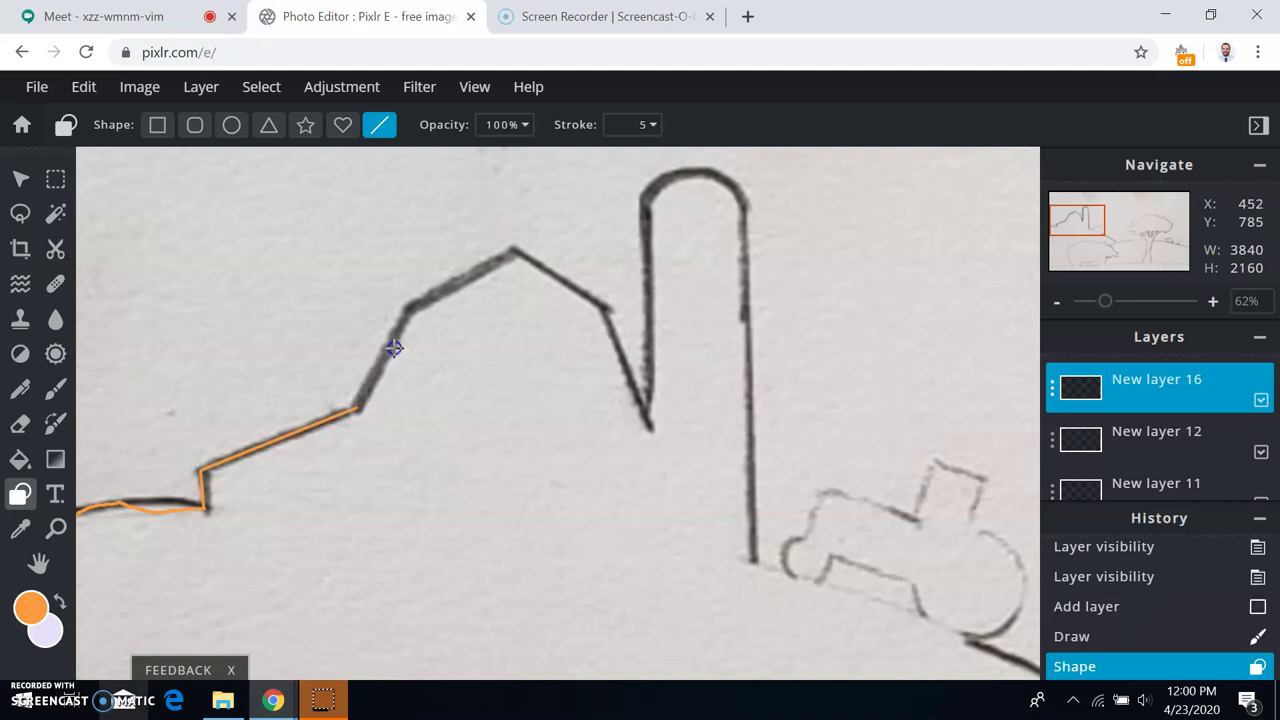
- Continue the orange line up to the roof peak and down the right side to the silo's base
{"action": "left_click_drag", "start_coordinate": [356, 409], "coordinate": [406, 314]}
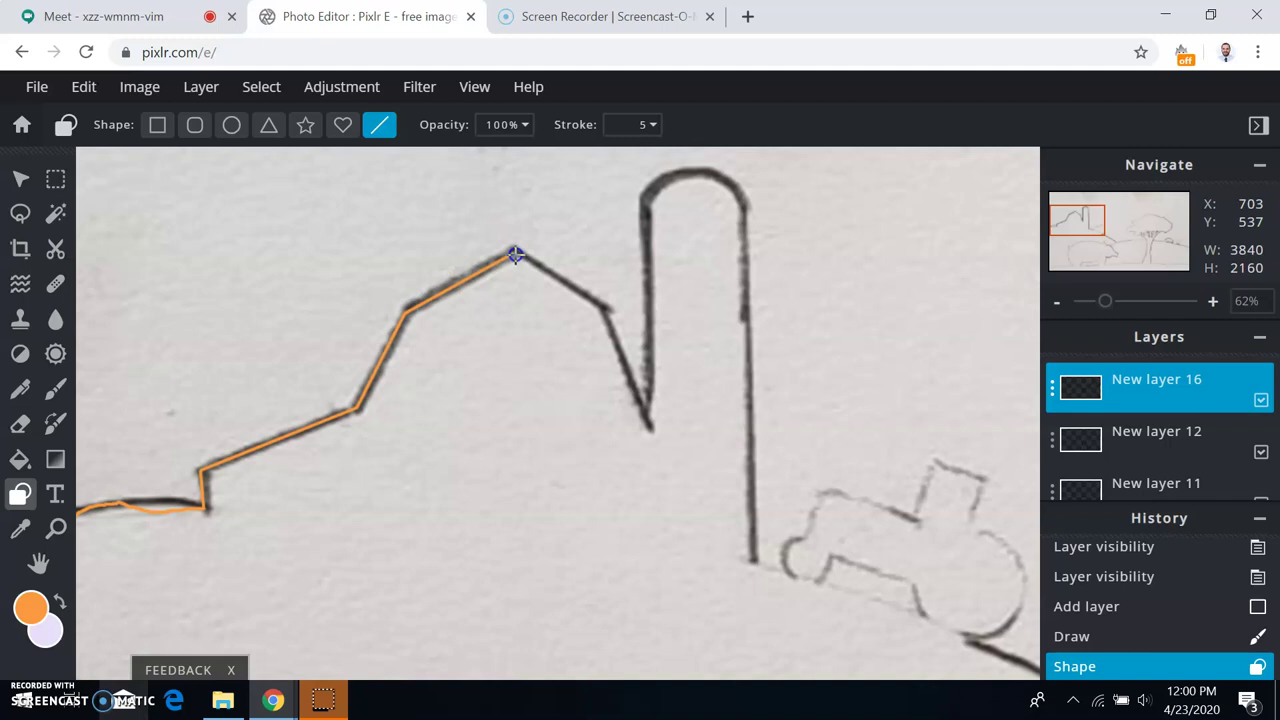
{"action": "left_click", "coordinate": [515, 254]}
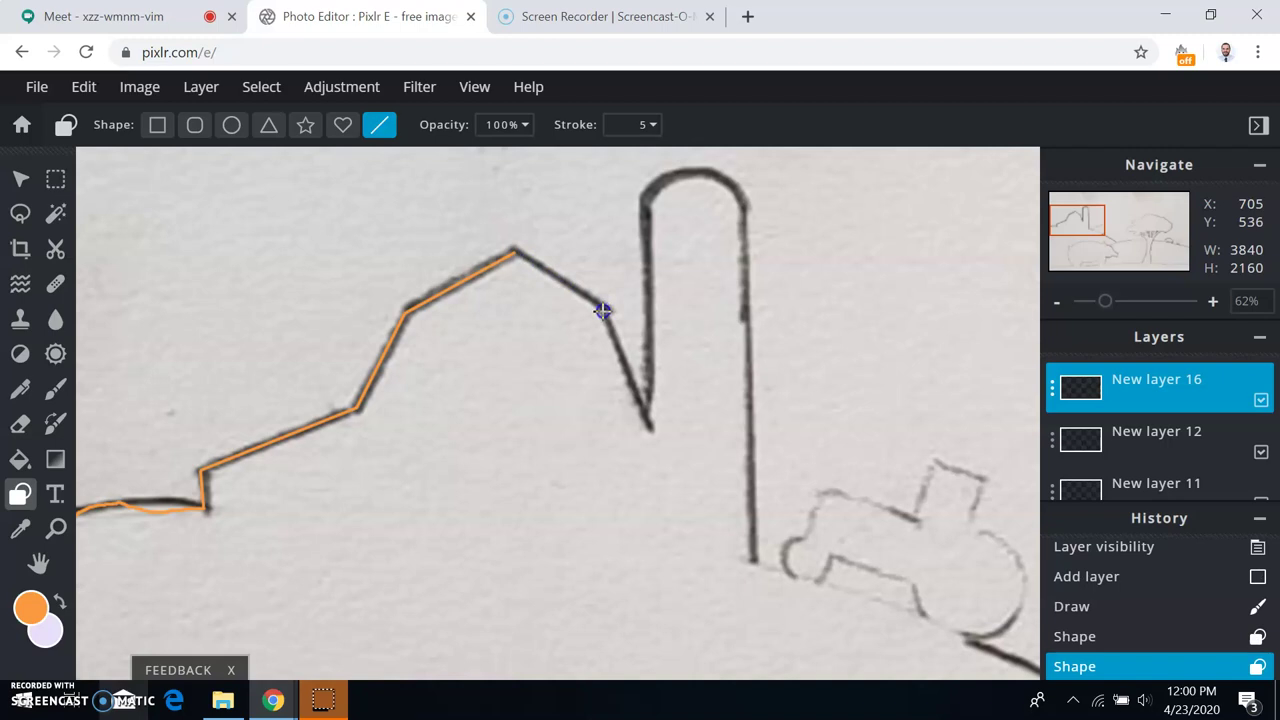
{"action": "left_click_drag", "start_coordinate": [515, 254], "coordinate": [602, 310]}
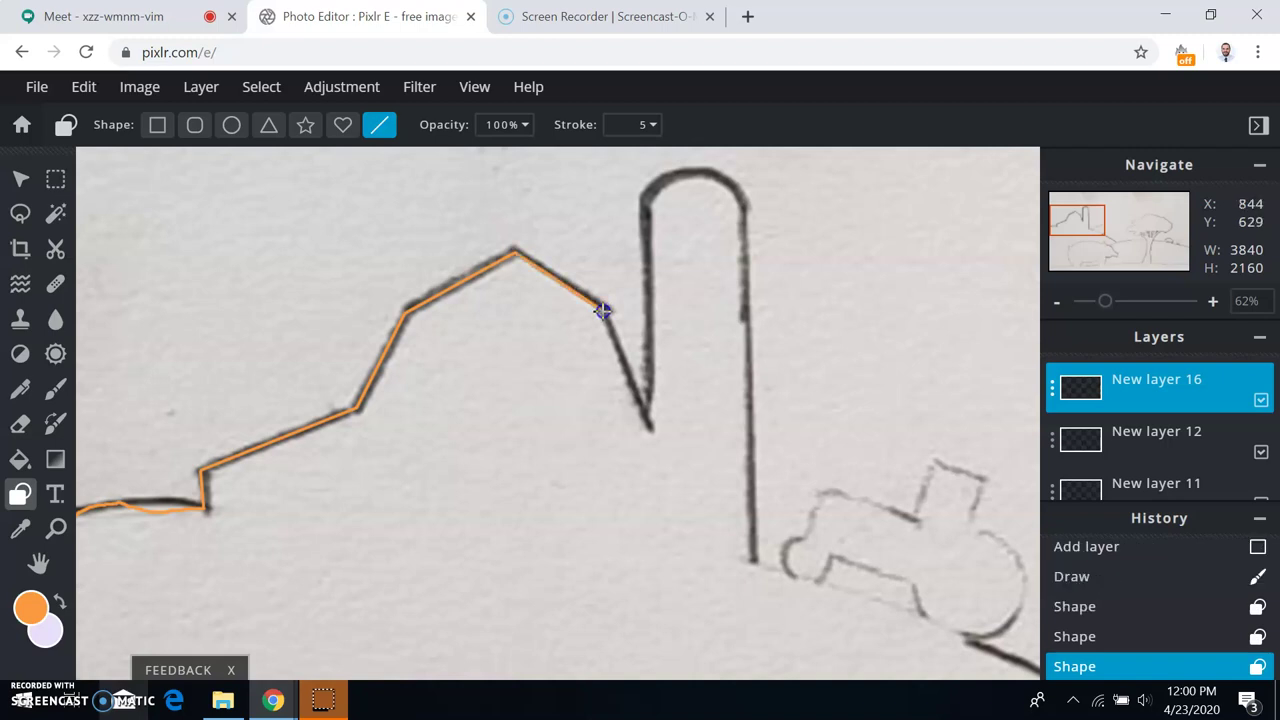
{"action": "left_click_drag", "start_coordinate": [654, 430], "coordinate": [656, 434]}
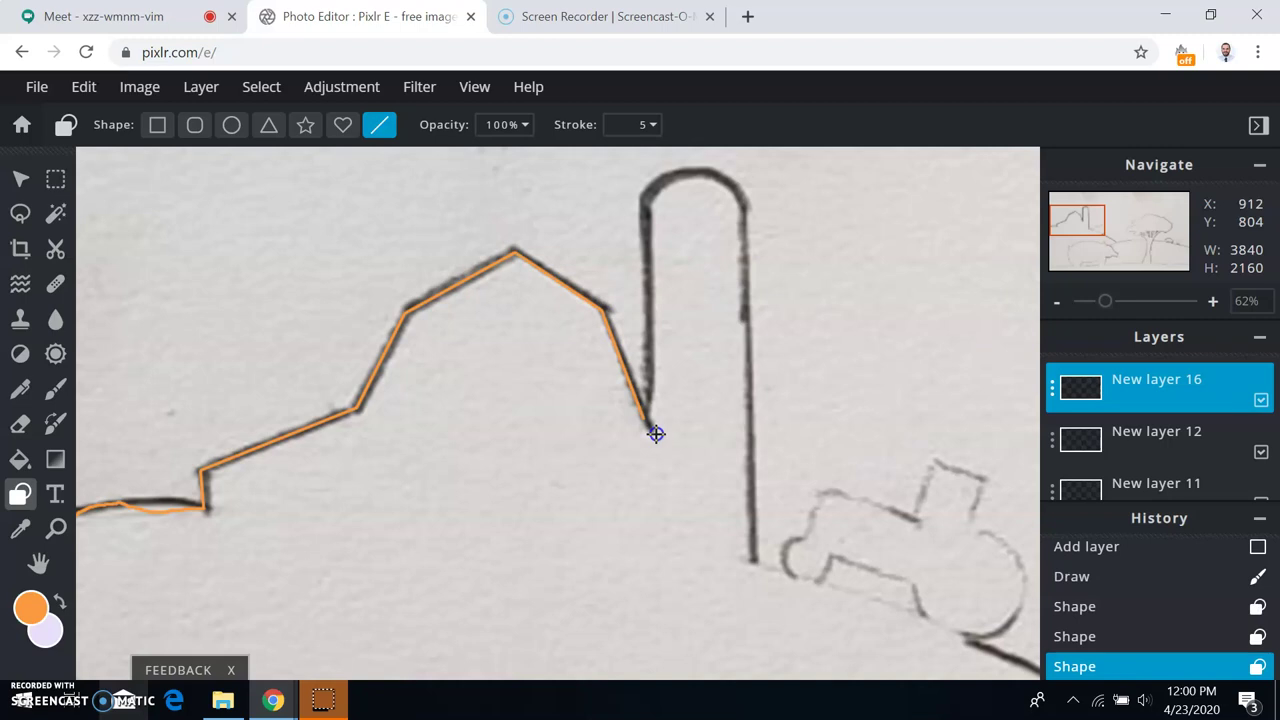
{"action": "left_click_drag", "start_coordinate": [650, 425], "coordinate": [649, 424]}
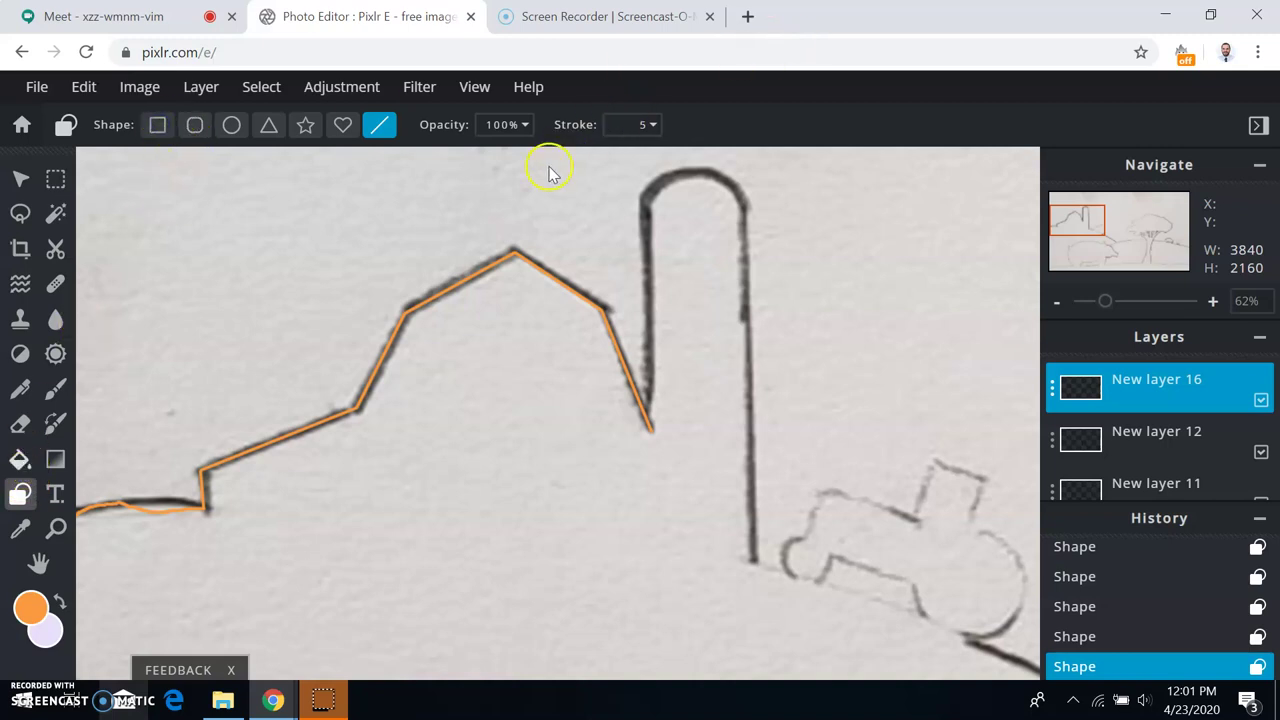
- With the Rectangle tool active, set the secondary colour from lavender to the orange preset #FB993F
{"action": "key", "text": "u"}
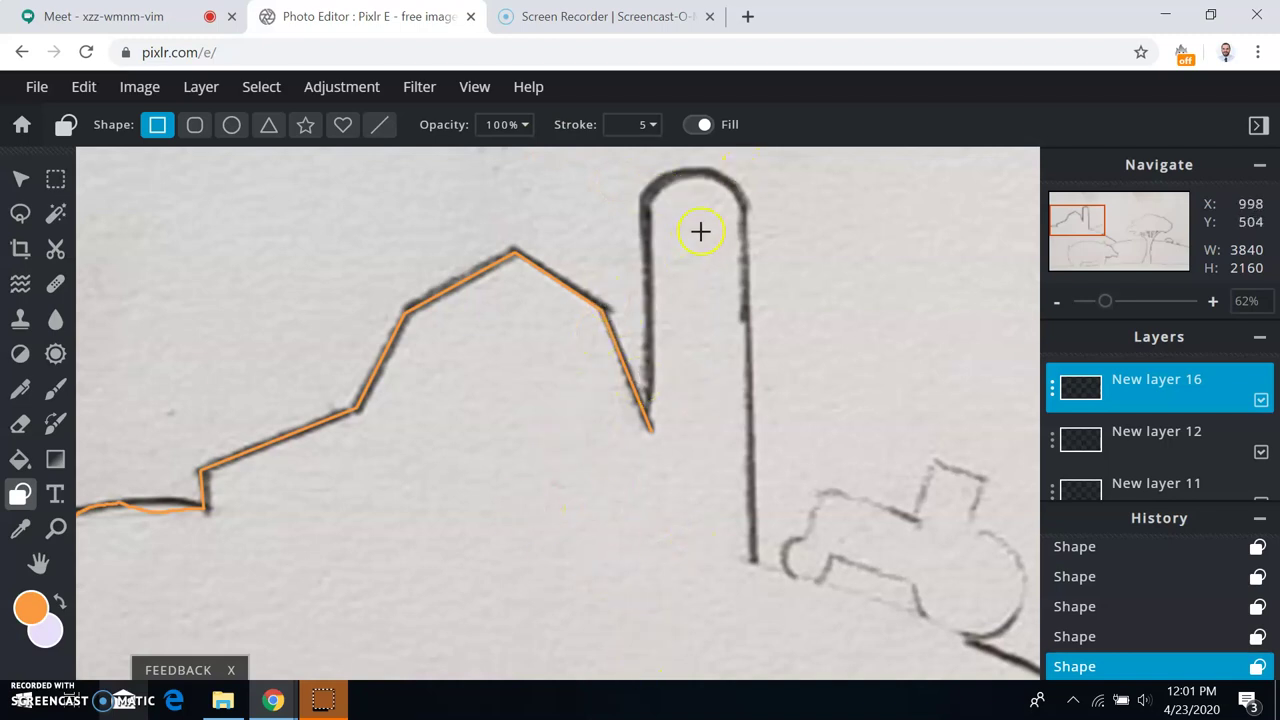
{"action": "left_click", "coordinate": [47, 634]}
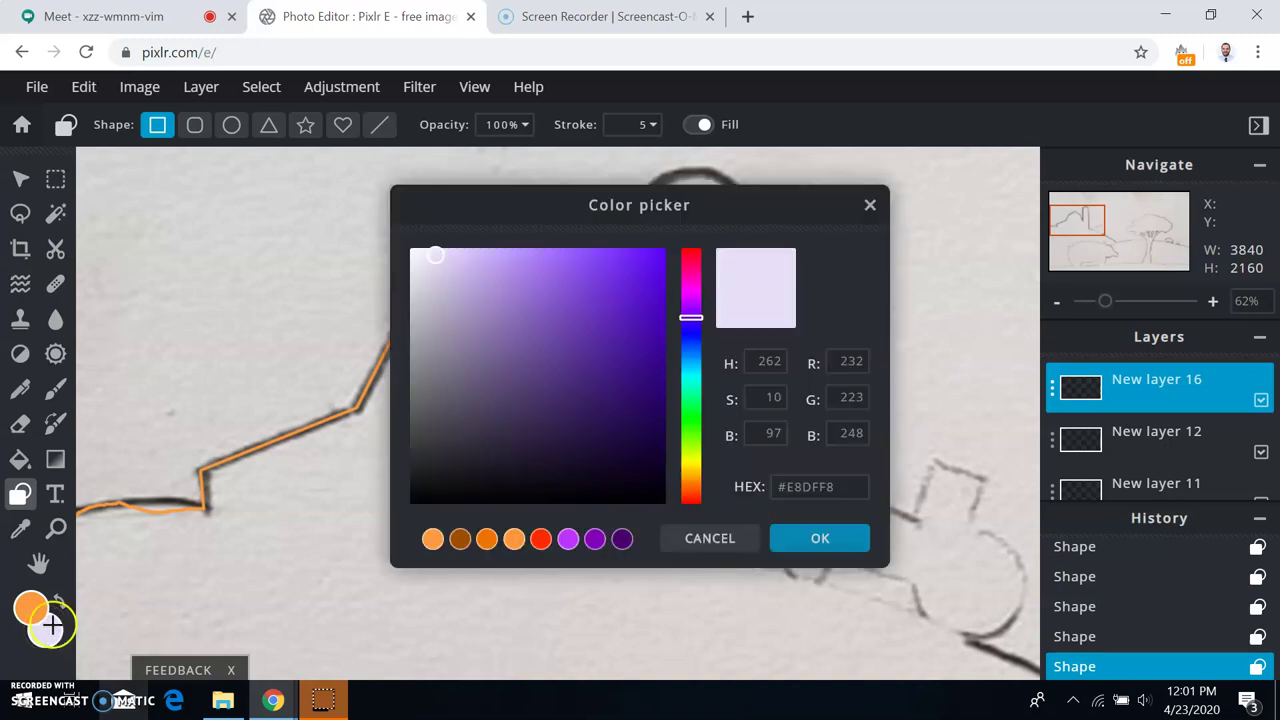
{"action": "left_click", "coordinate": [432, 540]}
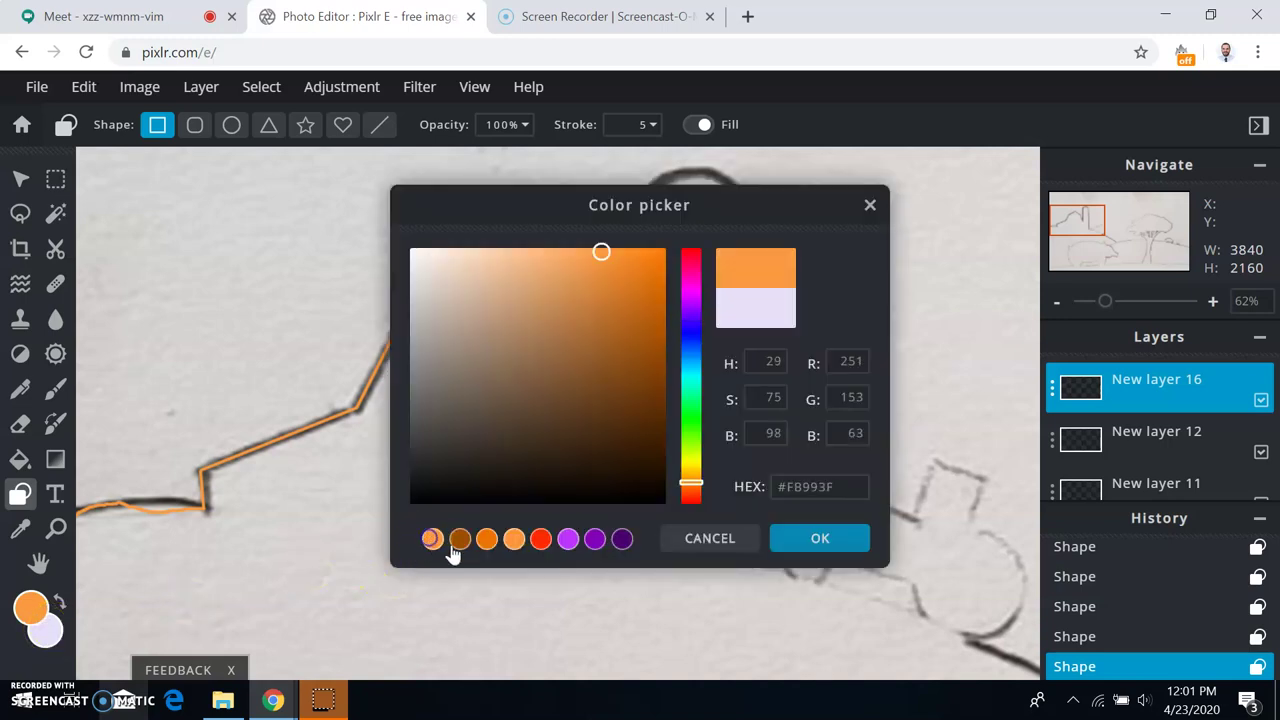
{"action": "left_click", "coordinate": [820, 543]}
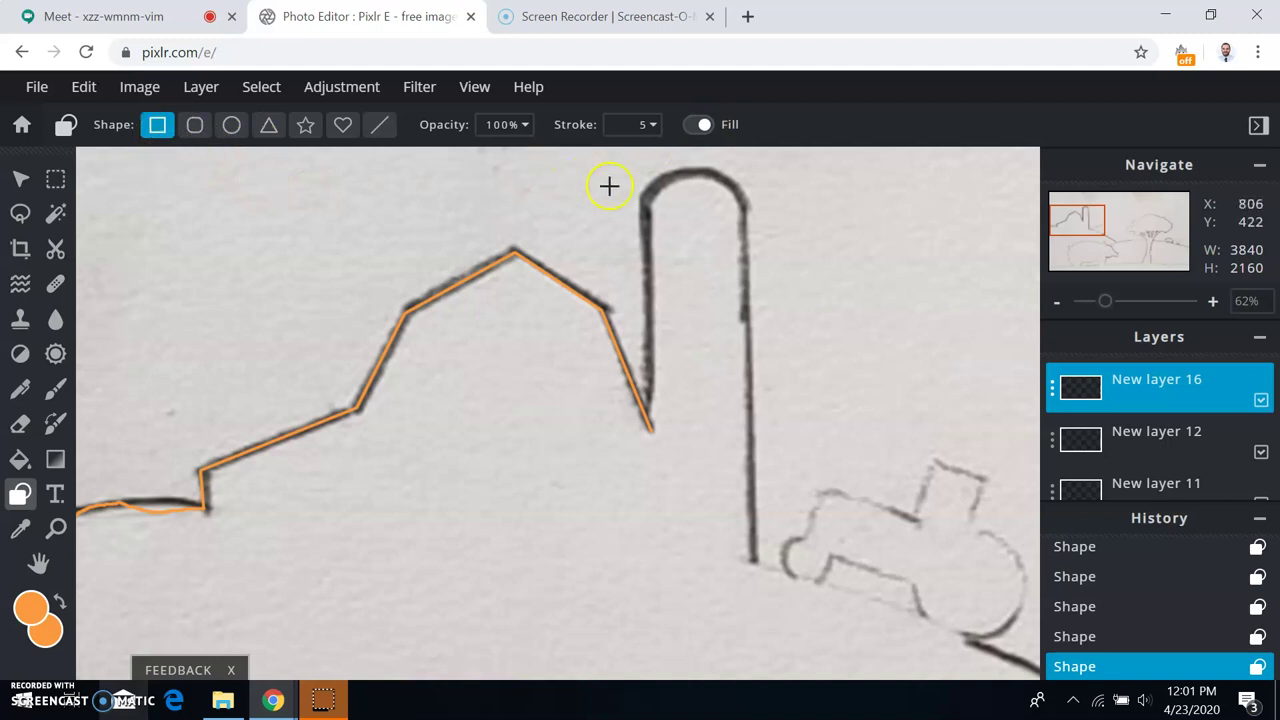
- Cover the silo with a filled orange rectangle topped by an orange circle cap
{"action": "mouse_move", "coordinate": [652, 246]}
{"action": "left_mouse_down"}
{"action": "mouse_move", "coordinate": [706, 391]}
{"action": "mouse_move", "coordinate": [714, 506]}
{"action": "mouse_move", "coordinate": [759, 570]}
{"action": "mouse_move", "coordinate": [746, 568]}
{"action": "left_mouse_up"}
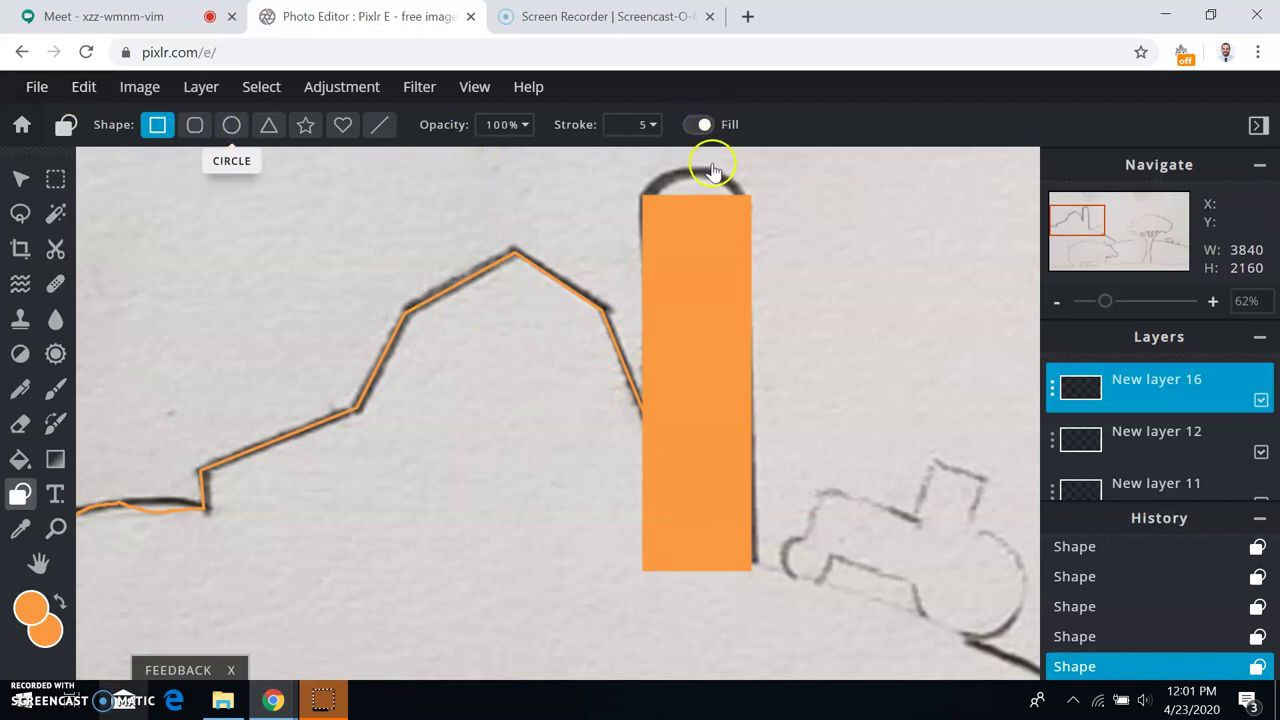
{"action": "left_click", "coordinate": [230, 124]}
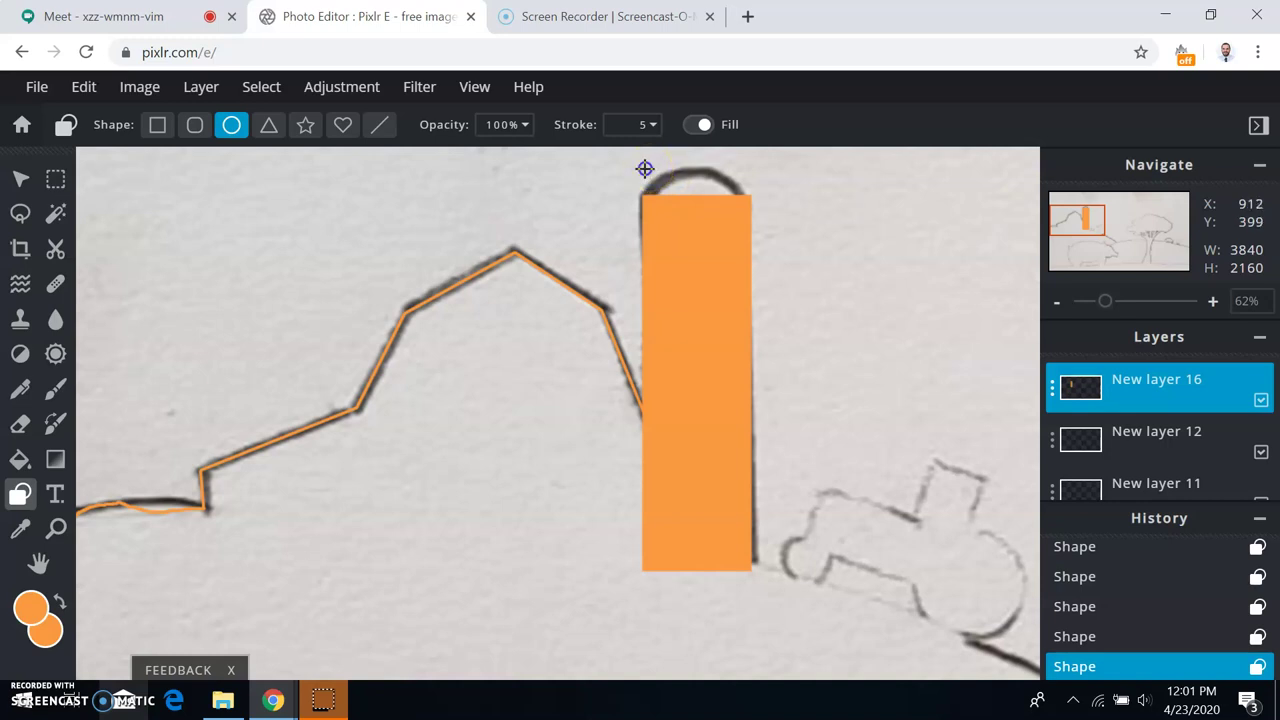
{"action": "mouse_move", "coordinate": [653, 175]}
{"action": "left_mouse_down"}
{"action": "mouse_move", "coordinate": [694, 209]}
{"action": "mouse_move", "coordinate": [749, 220]}
{"action": "left_mouse_up"}
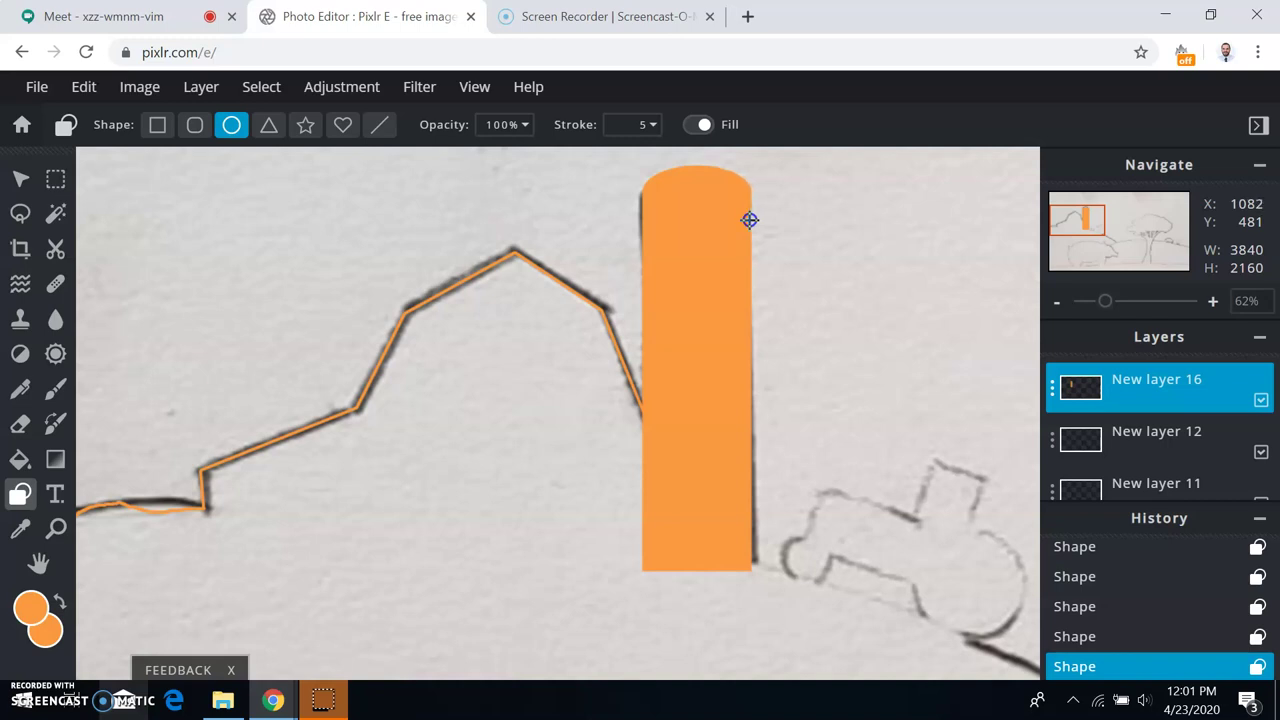
{"action": "left_click_drag", "start_coordinate": [749, 220], "coordinate": [749, 220]}
{"action": "left_click_drag", "start_coordinate": [525, 304], "coordinate": [683, 398]}
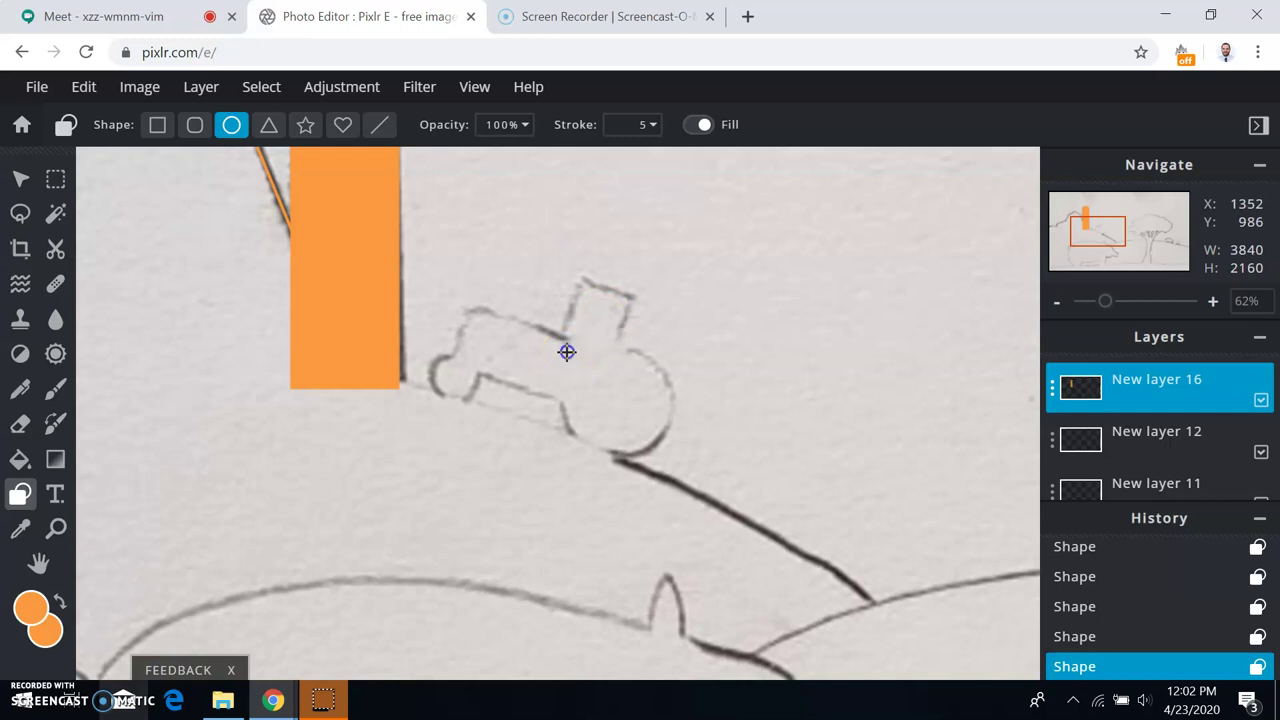
- Draw a large orange circle on the tractor's rear wheel and a small one on the front wheel
{"action": "mouse_move", "coordinate": [566, 352]}
{"action": "left_mouse_down"}
{"action": "mouse_move", "coordinate": [629, 431]}
{"action": "mouse_move", "coordinate": [677, 451]}
{"action": "left_mouse_up"}
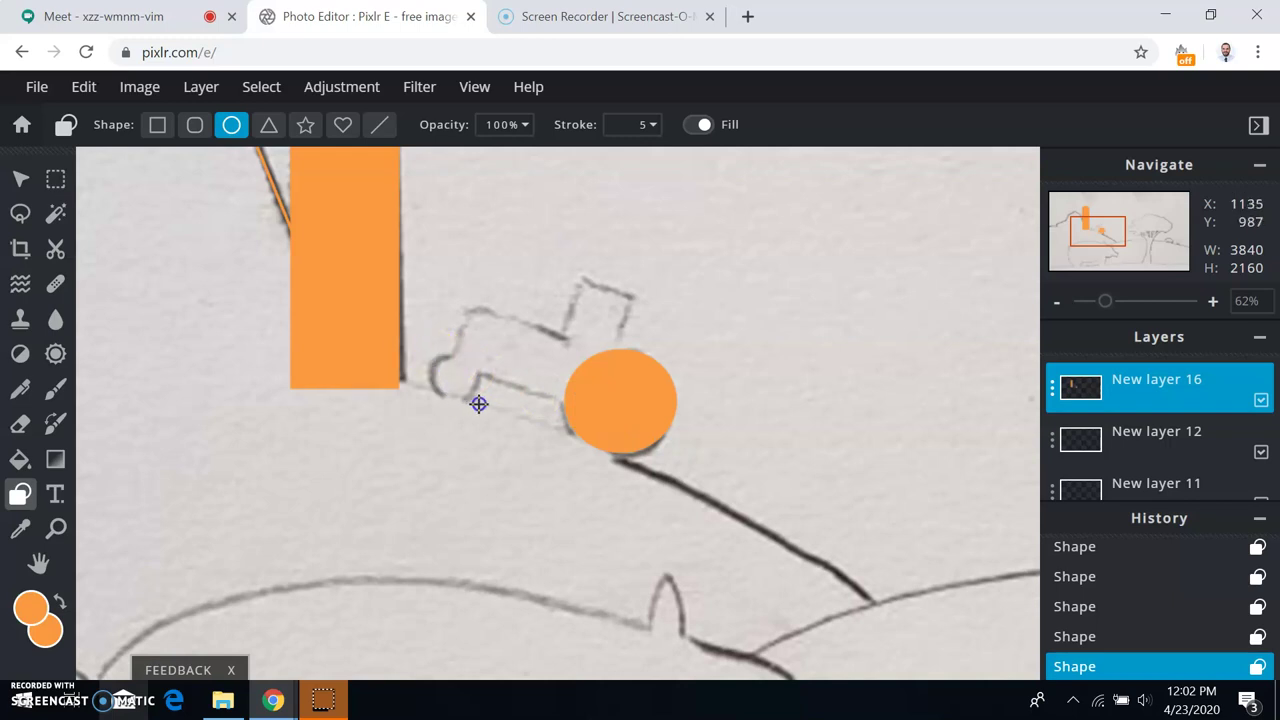
{"action": "left_click_drag", "start_coordinate": [430, 351], "coordinate": [479, 404]}
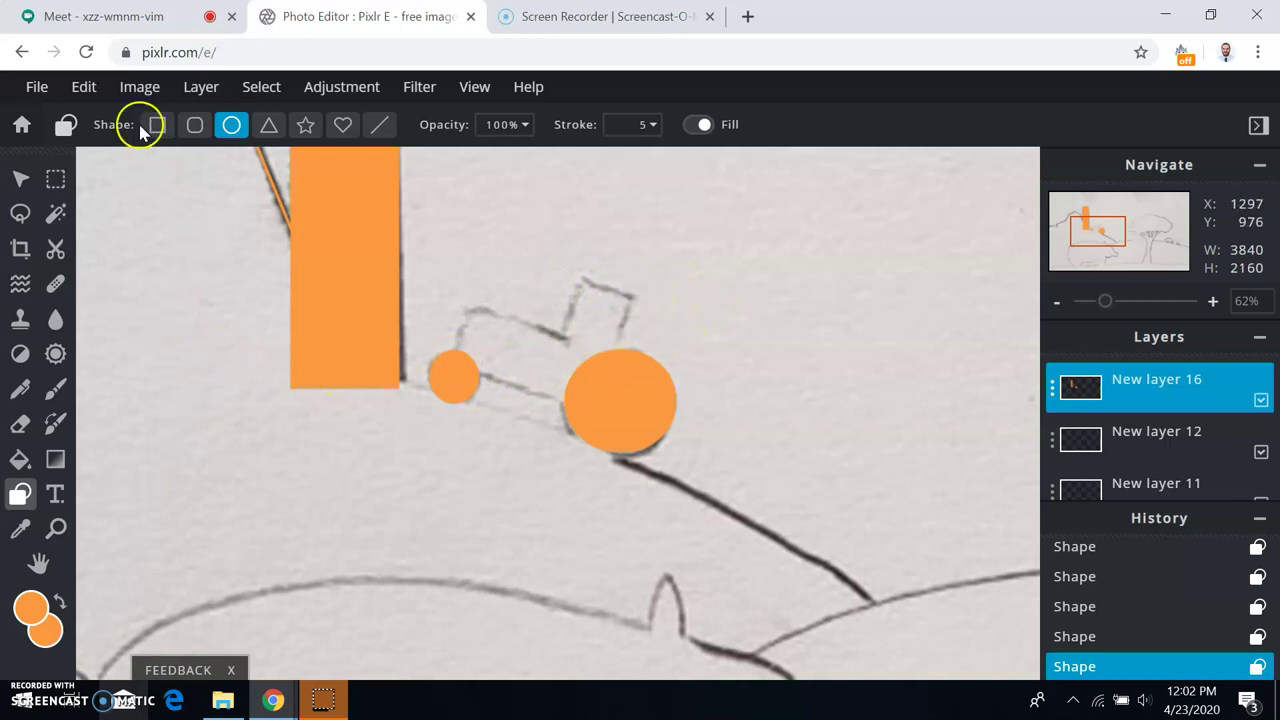
- Add New layer 17 and draw a small orange rectangle for the tractor cab
{"action": "left_click", "coordinate": [190, 90]}
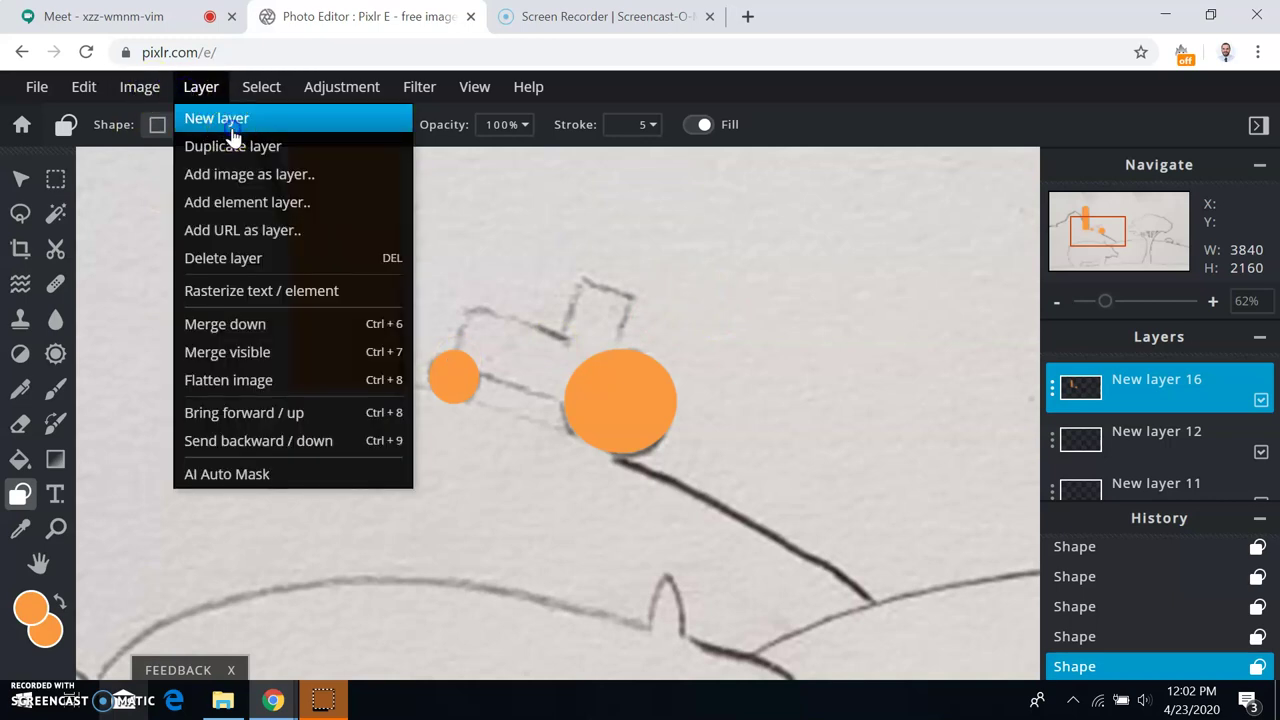
{"action": "left_click", "coordinate": [337, 426]}
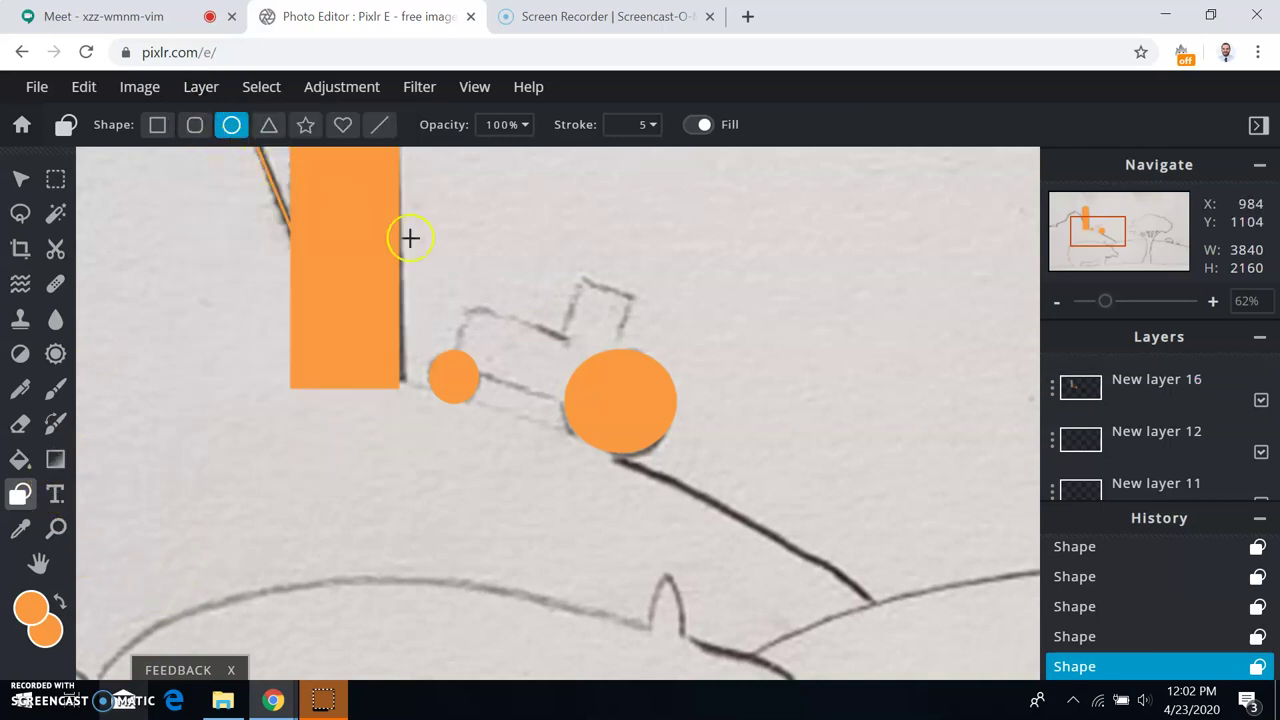
{"action": "left_click", "coordinate": [717, 296]}
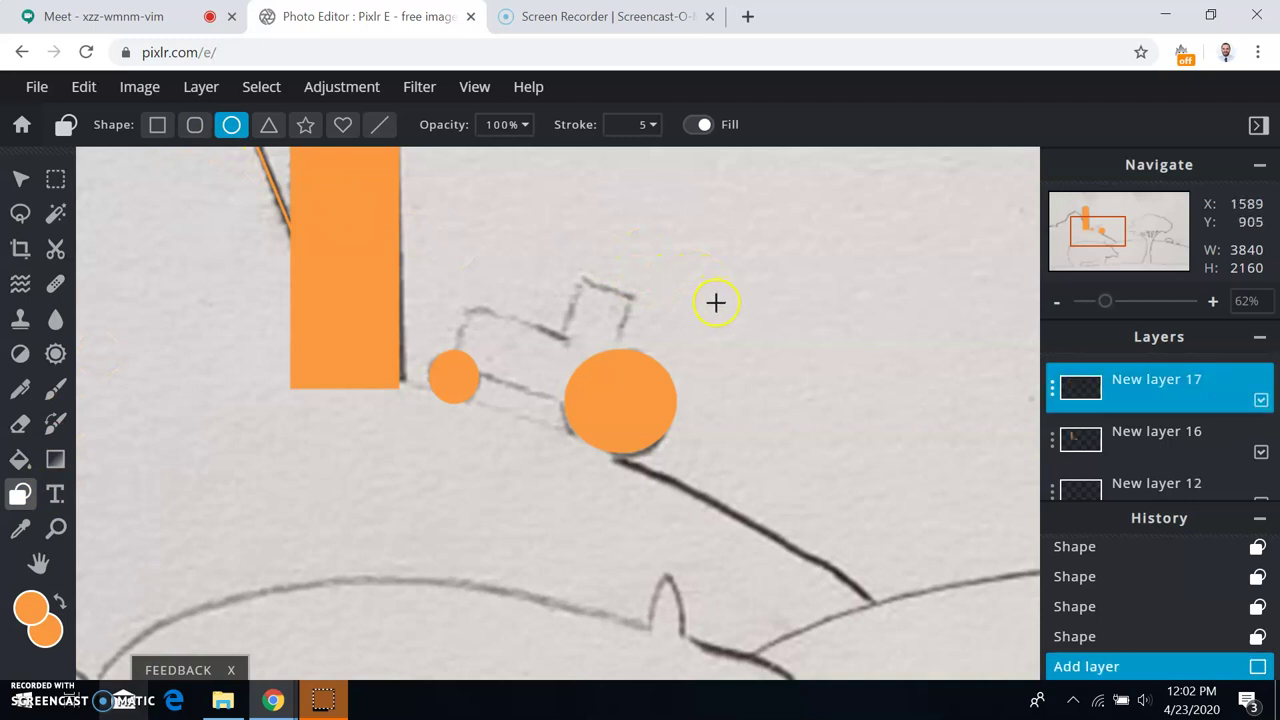
{"action": "left_click_drag", "start_coordinate": [720, 303], "coordinate": [768, 362]}
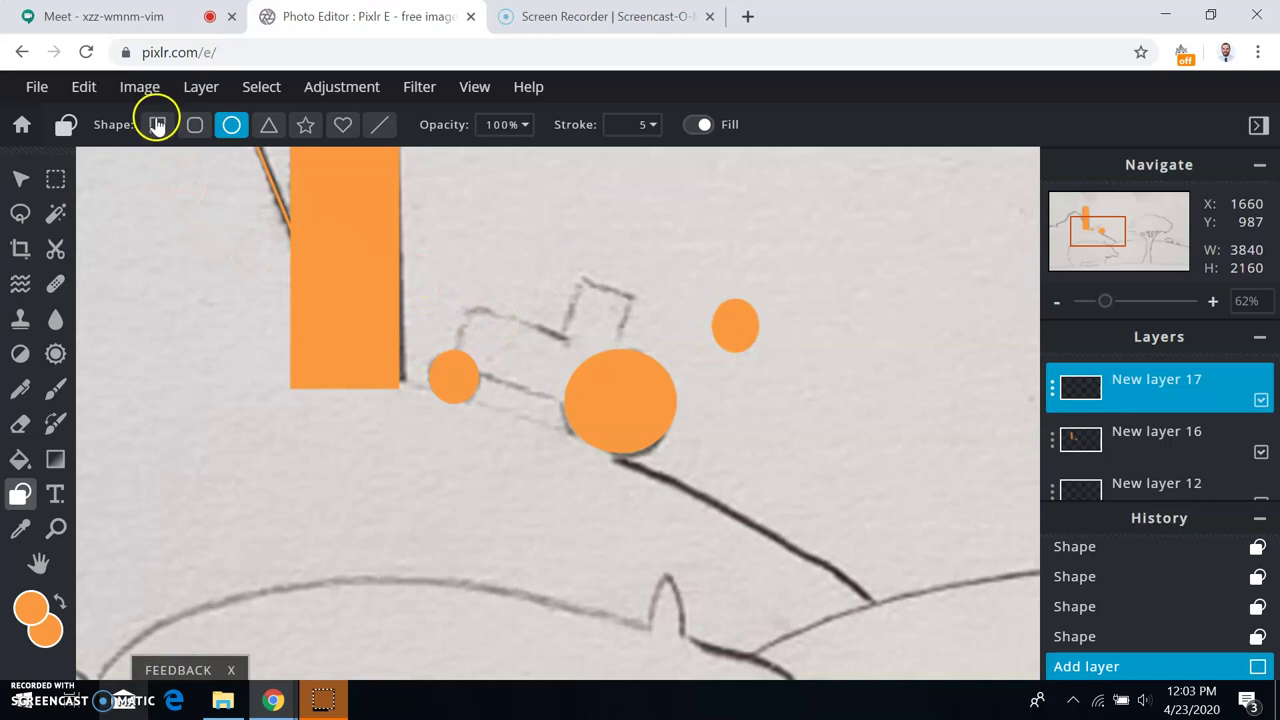
{"action": "key", "text": "ctrl+z"}
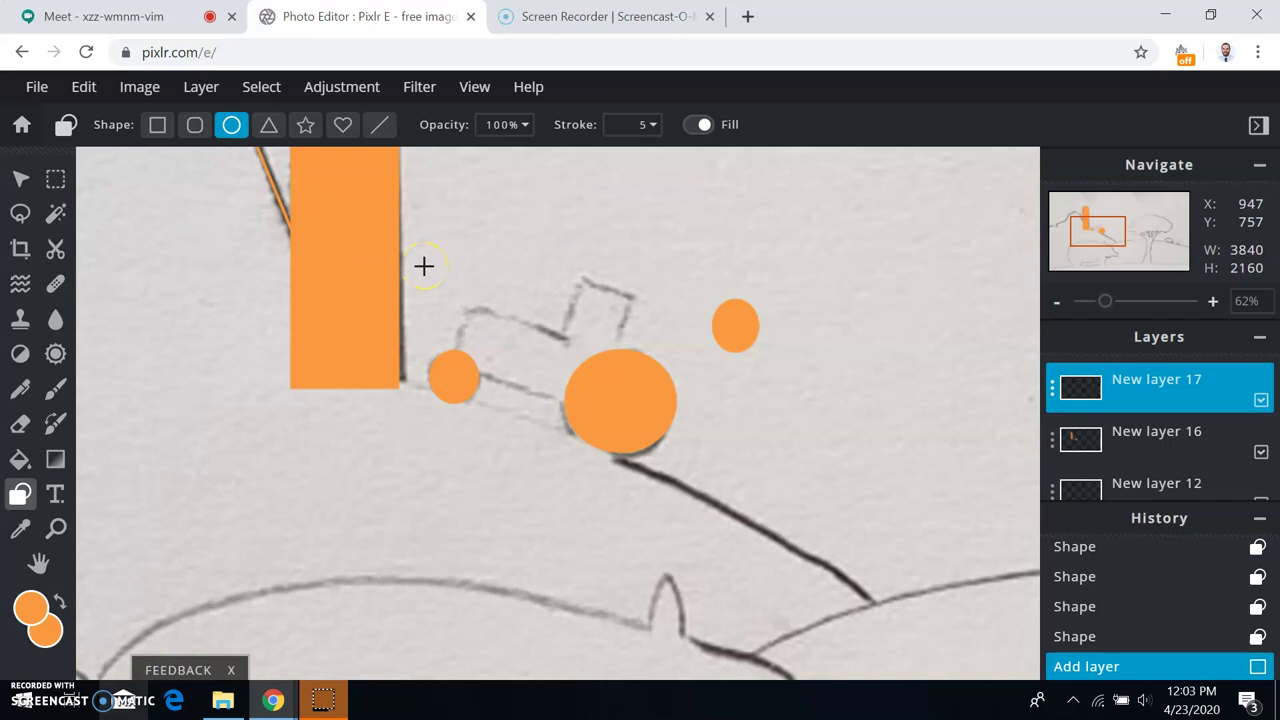
{"action": "key", "text": "ctrl+z"}
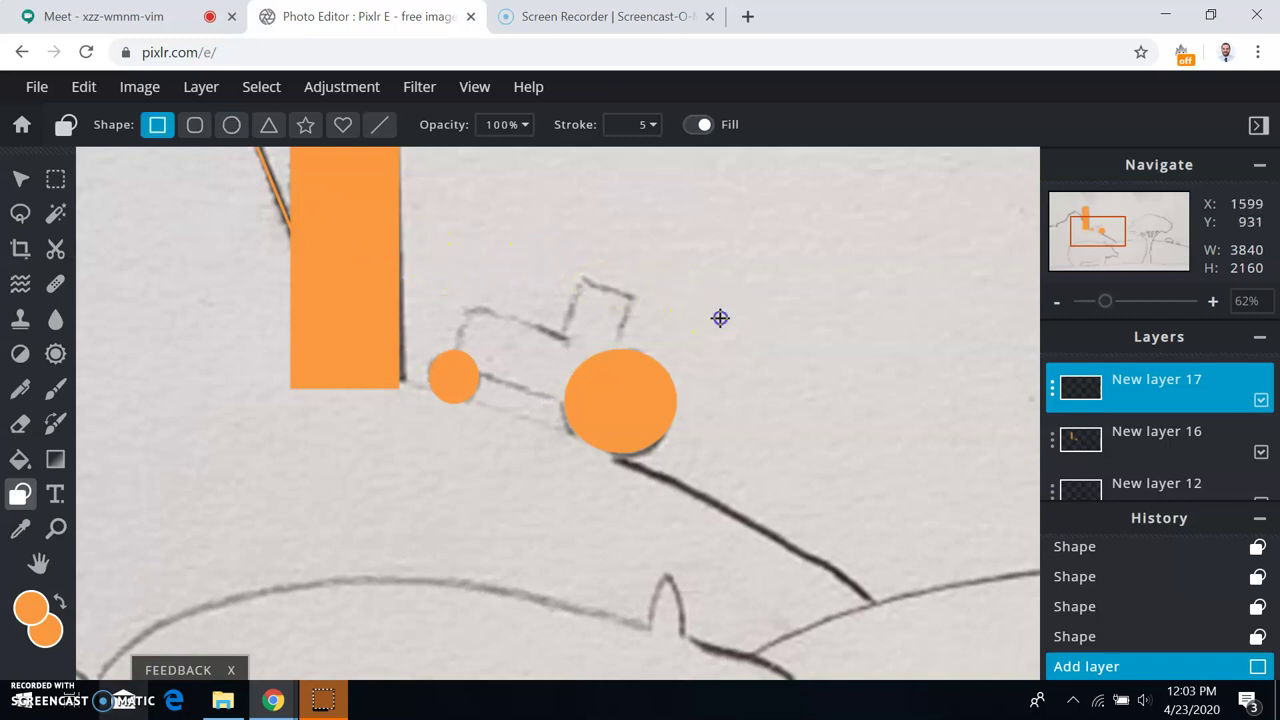
{"action": "mouse_move", "coordinate": [720, 318]}
{"action": "left_mouse_down"}
{"action": "mouse_move", "coordinate": [734, 386]}
{"action": "mouse_move", "coordinate": [779, 414]}
{"action": "left_mouse_up"}
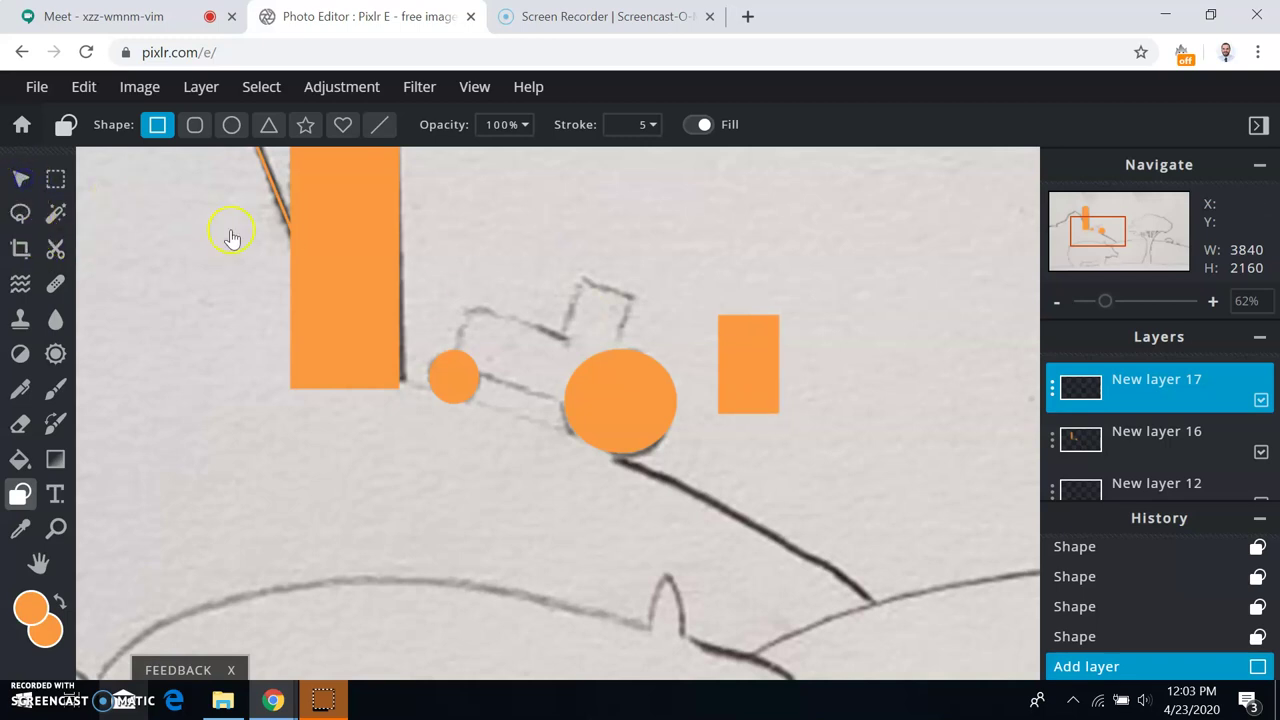
- Move the rectangle onto the tractor above the rear wheel and tilt it about 30°
{"action": "key", "text": "v"}
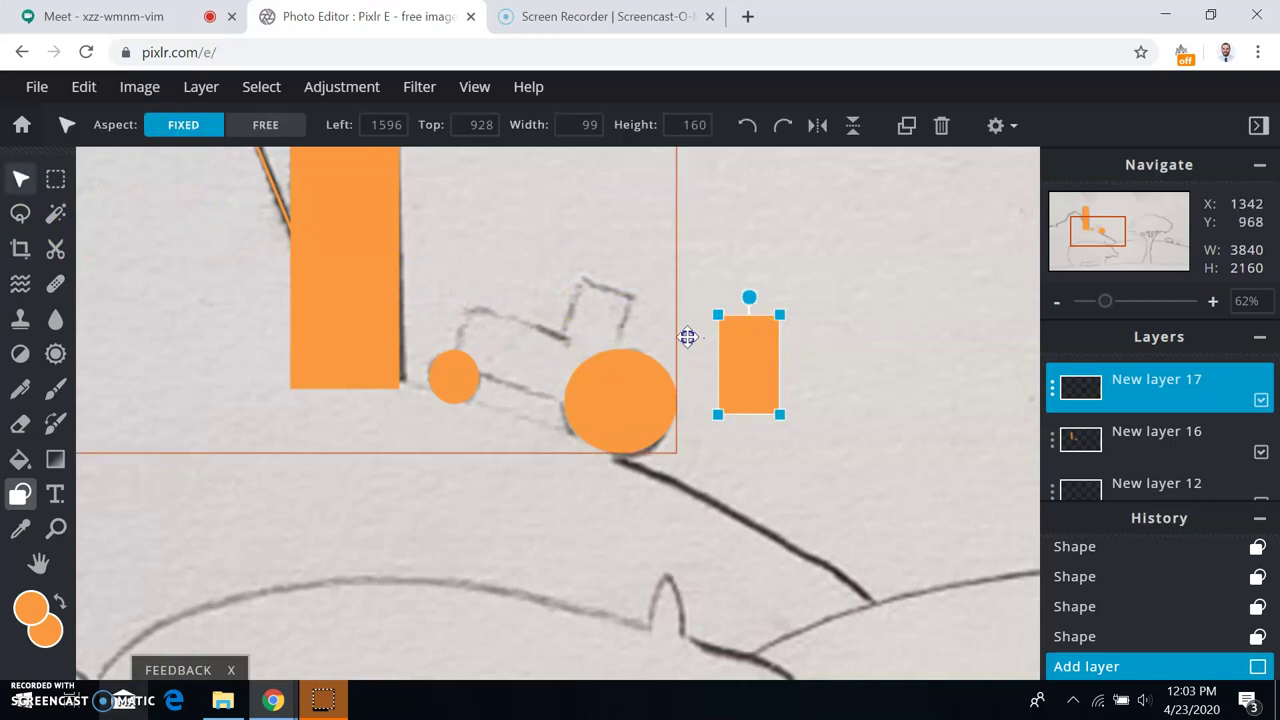
{"action": "left_click_drag", "start_coordinate": [687, 337], "coordinate": [583, 309]}
{"action": "left_click", "coordinate": [592, 270]}
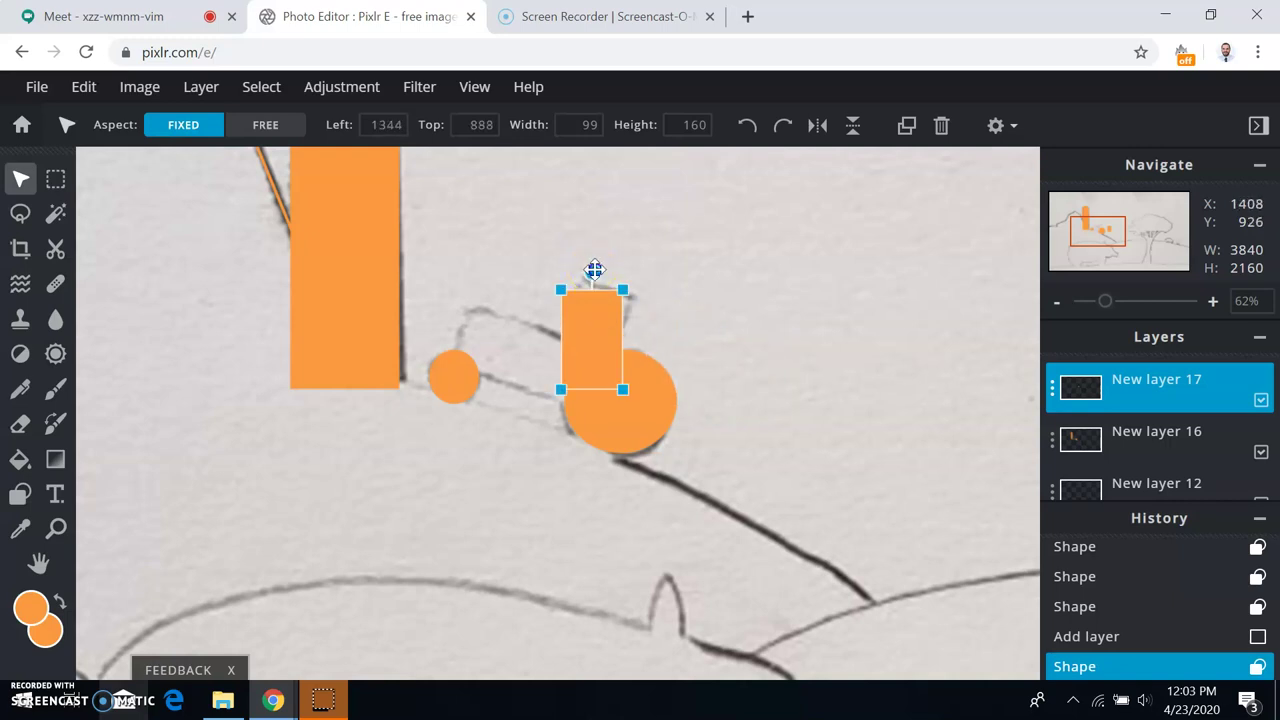
{"action": "left_click_drag", "start_coordinate": [602, 271], "coordinate": [614, 275]}
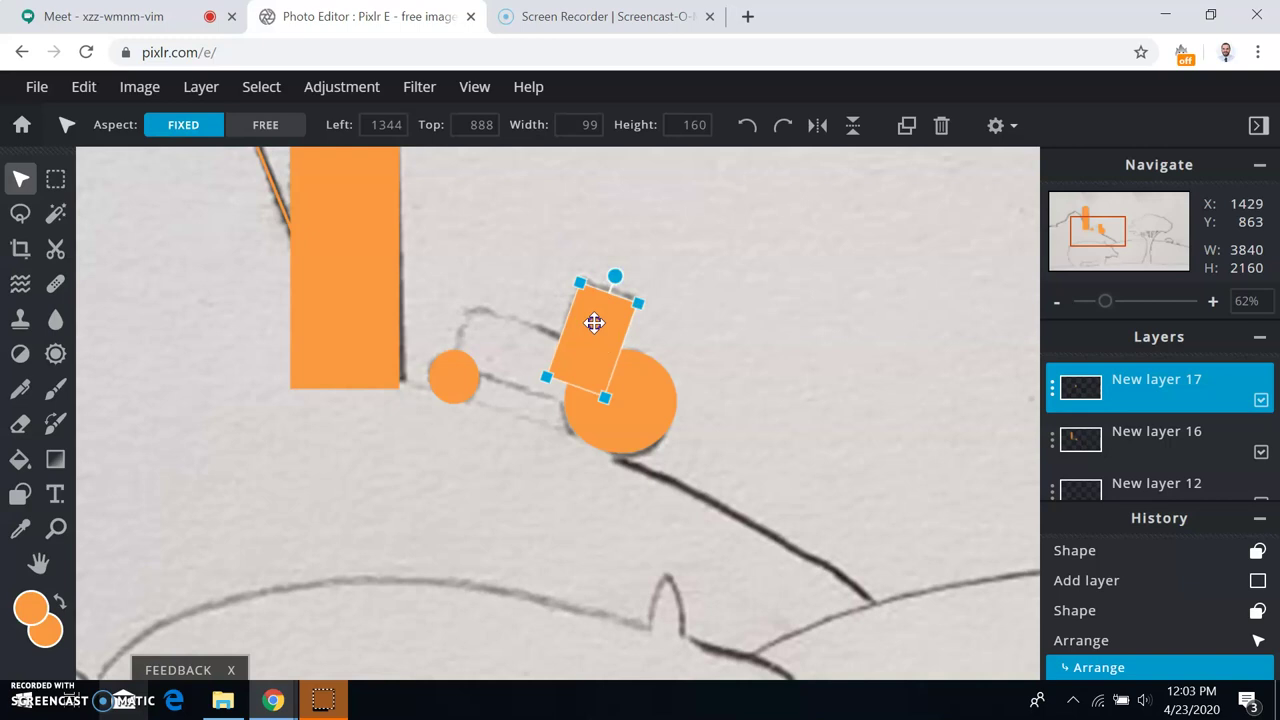
{"action": "left_click_drag", "start_coordinate": [594, 322], "coordinate": [594, 322]}
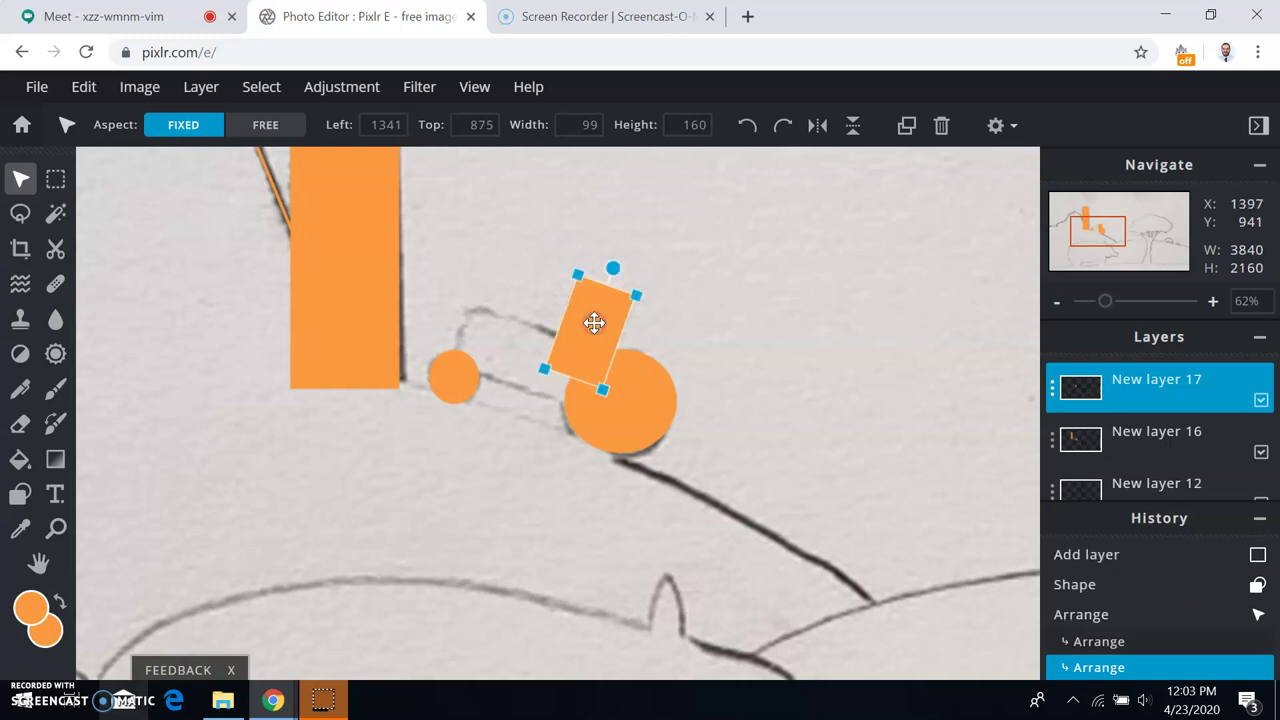
- Add New layer 18 and draw a short orange rectangle above the tilted one
{"action": "left_click", "coordinate": [201, 88]}
{"action": "left_click", "coordinate": [213, 118]}
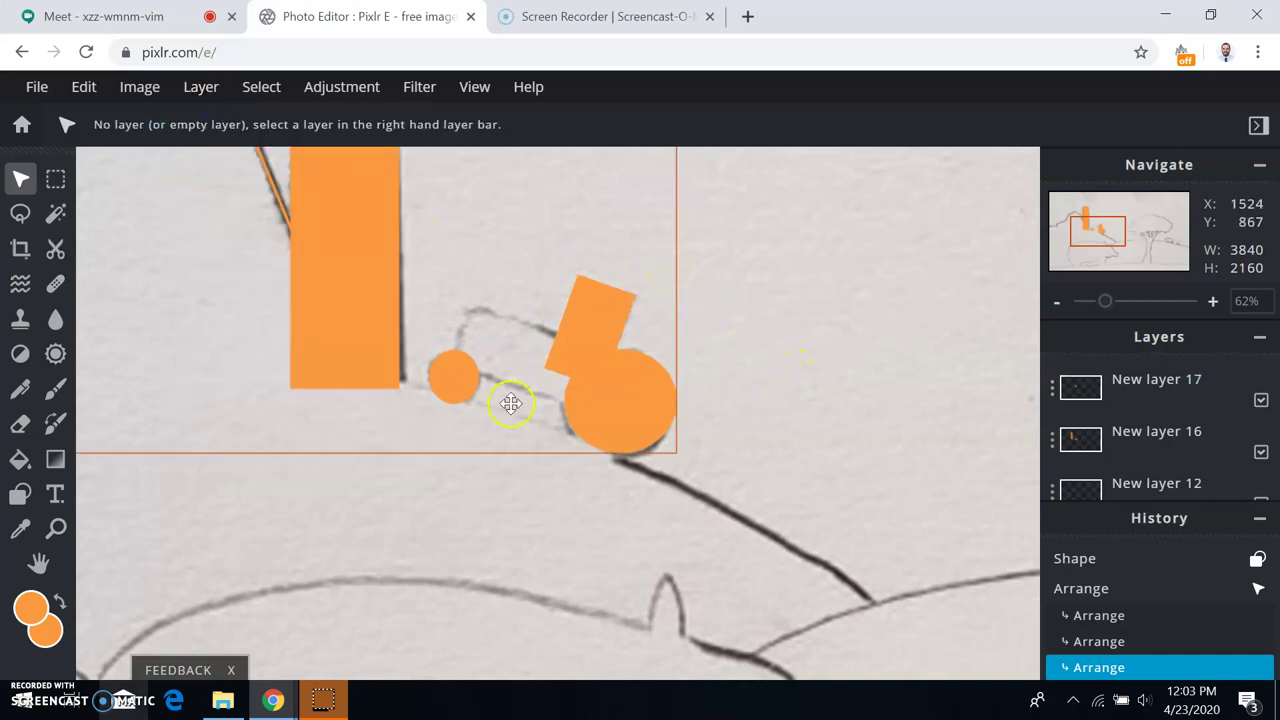
{"action": "left_click", "coordinate": [20, 494]}
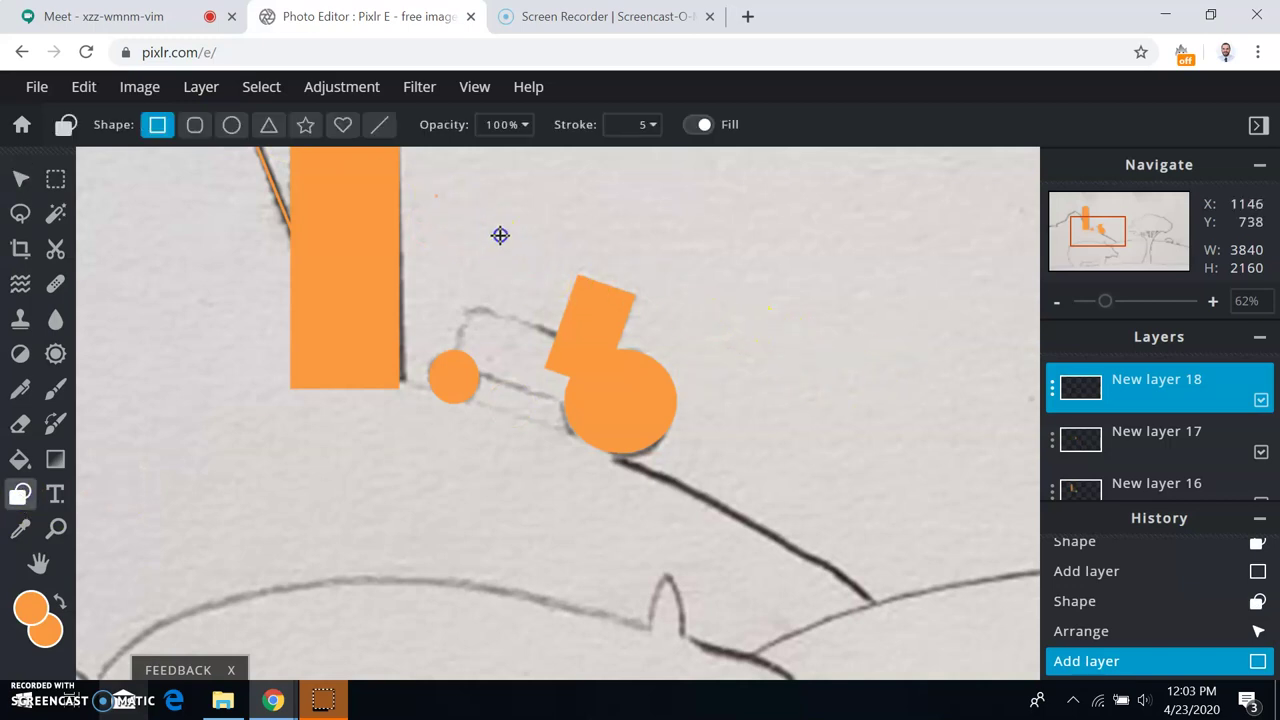
{"action": "left_click_drag", "start_coordinate": [500, 235], "coordinate": [565, 262]}
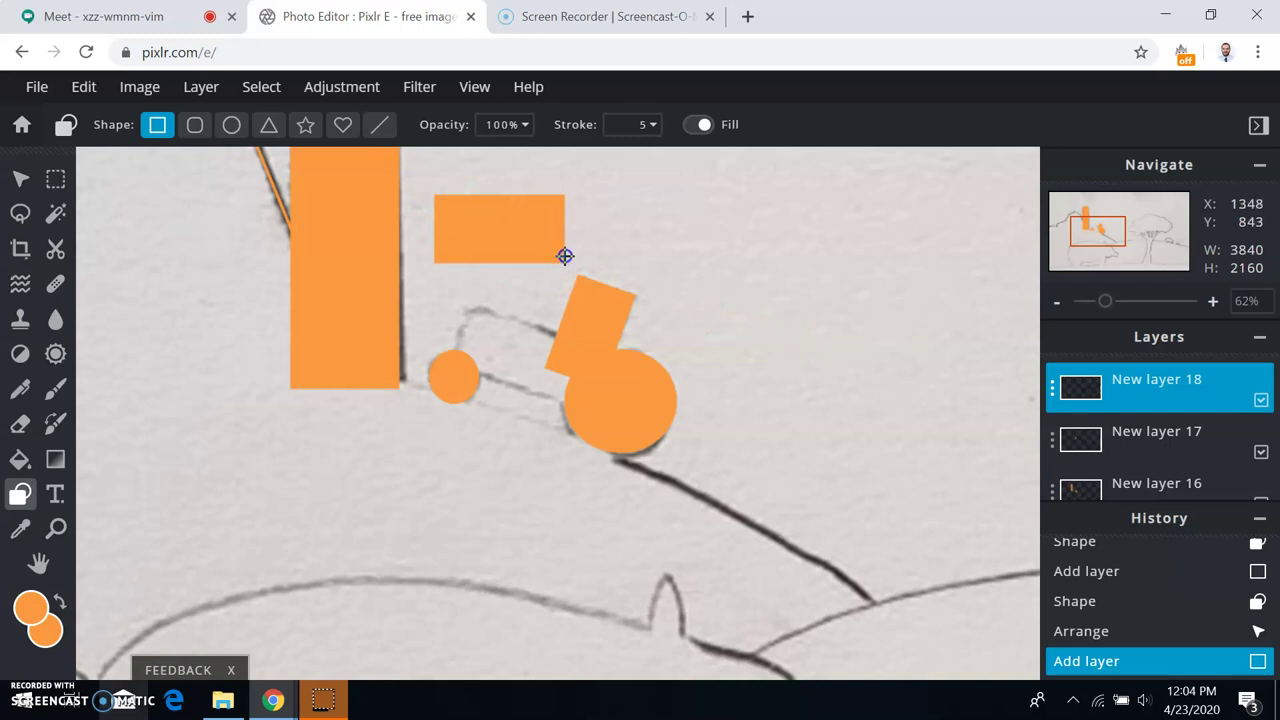
{"action": "left_click_drag", "start_coordinate": [565, 256], "coordinate": [565, 256]}
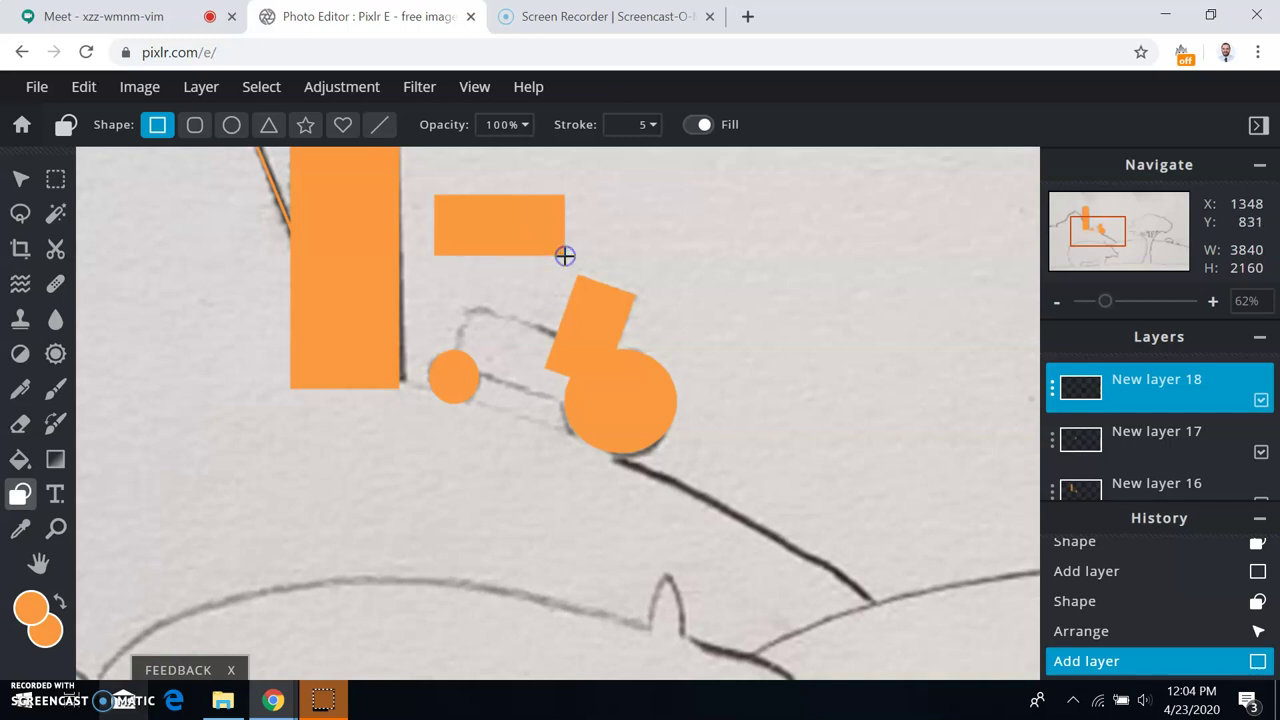
- Move the new rectangle down onto the circles and tilt it about 30° clockwise
{"action": "left_click", "coordinate": [20, 180]}
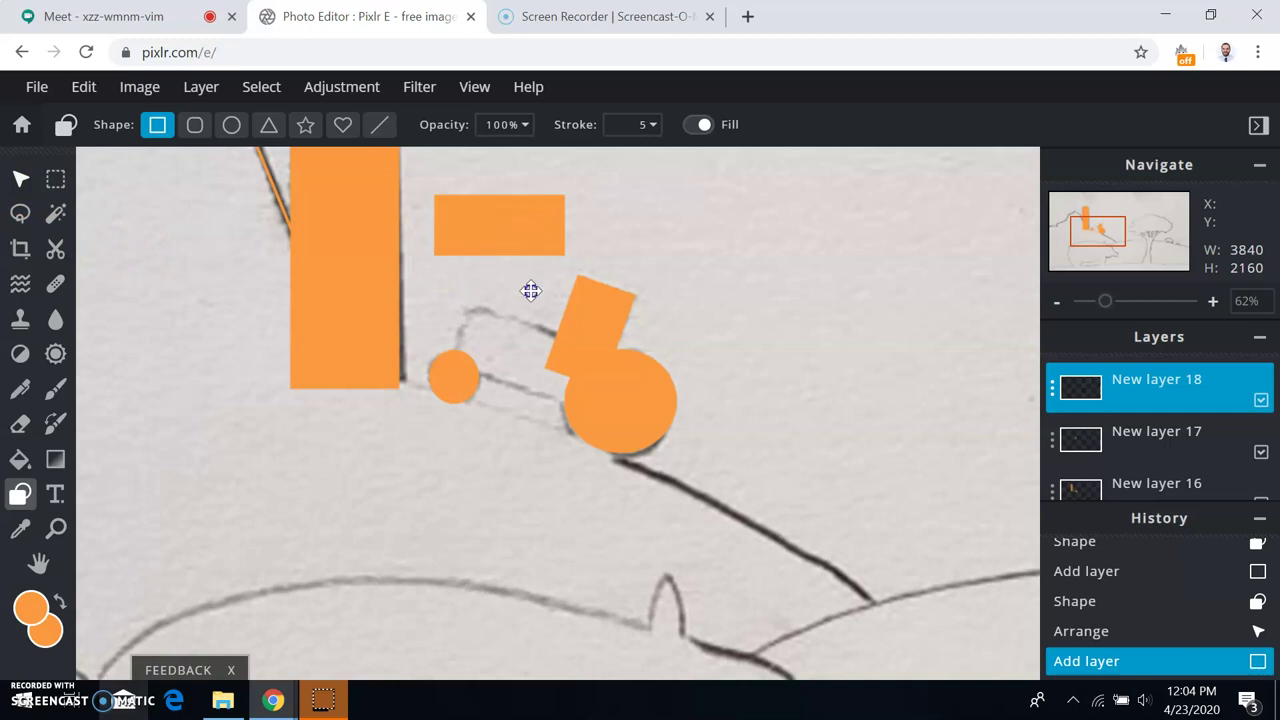
{"action": "left_click", "coordinate": [533, 347]}
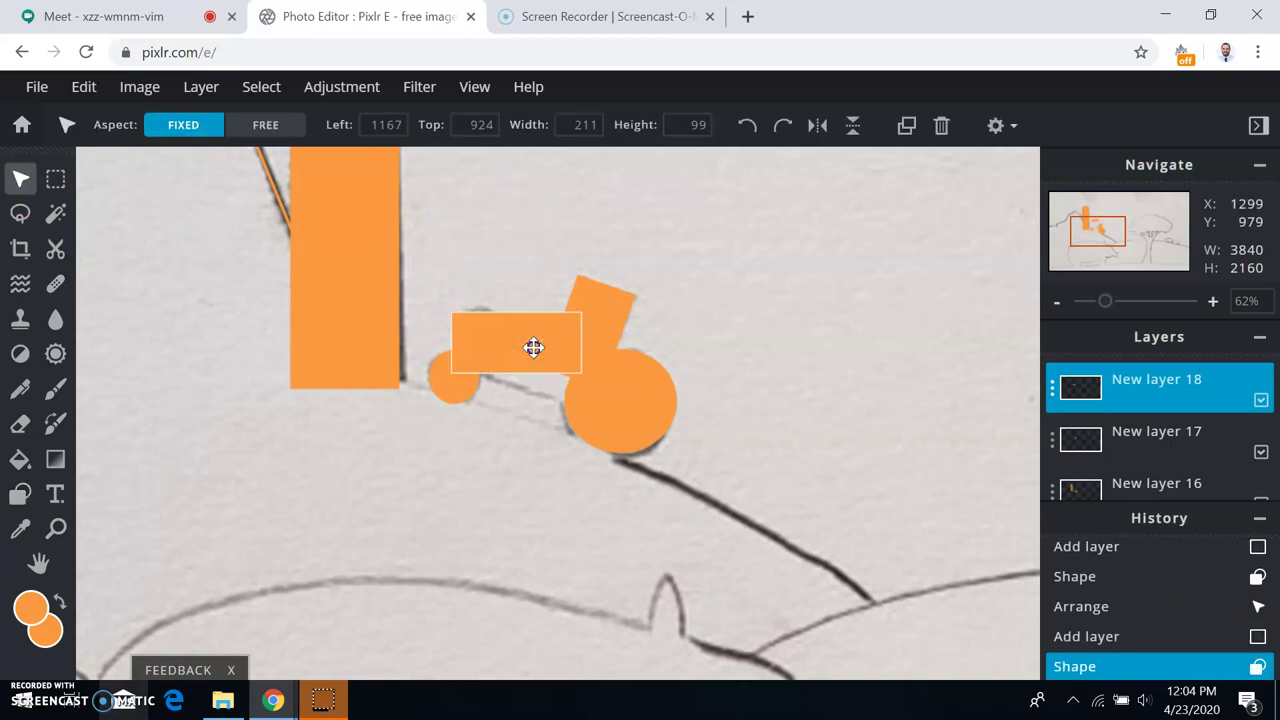
{"action": "left_click_drag", "start_coordinate": [533, 347], "coordinate": [537, 355]}
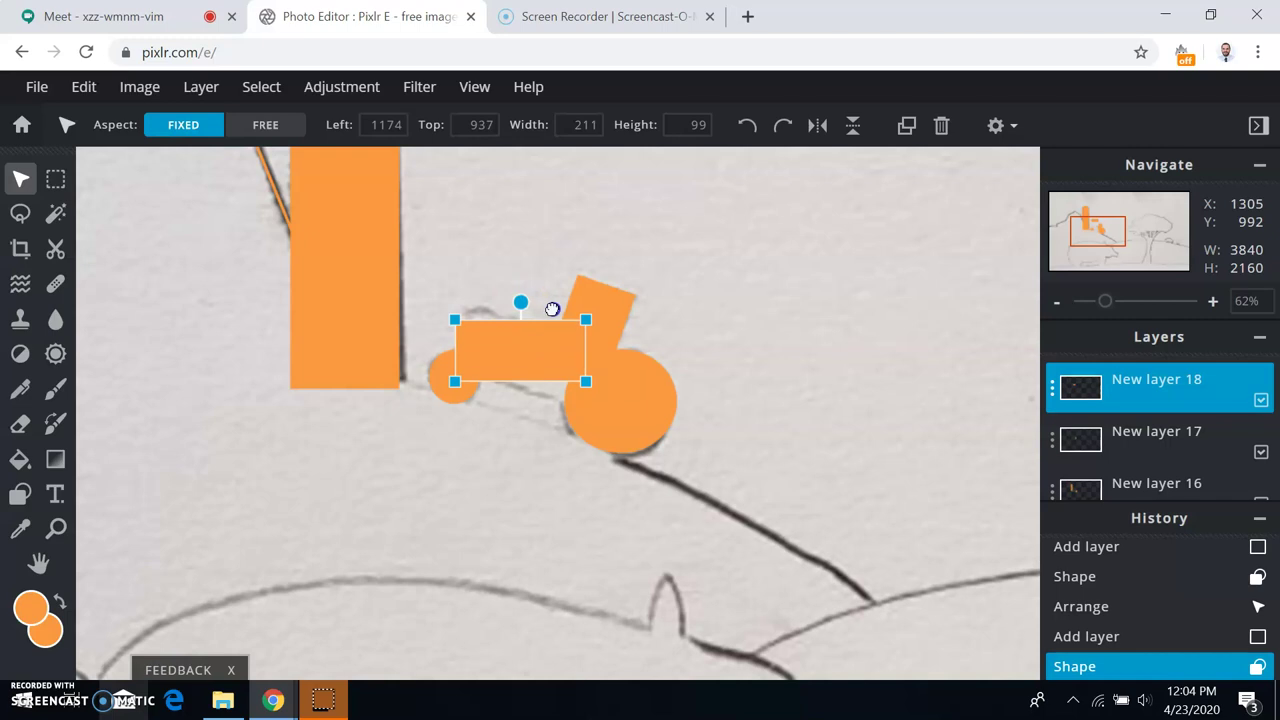
{"action": "left_click_drag", "start_coordinate": [552, 309], "coordinate": [542, 280]}
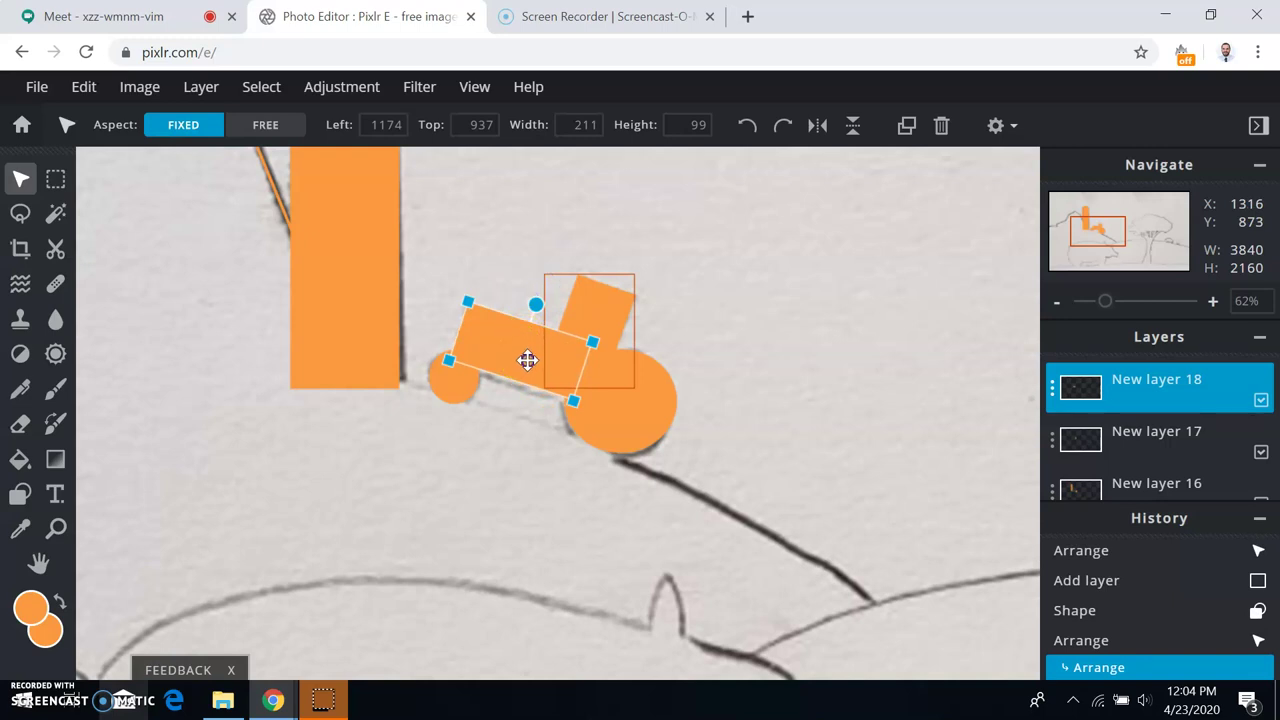
{"action": "left_click_drag", "start_coordinate": [520, 355], "coordinate": [528, 360]}
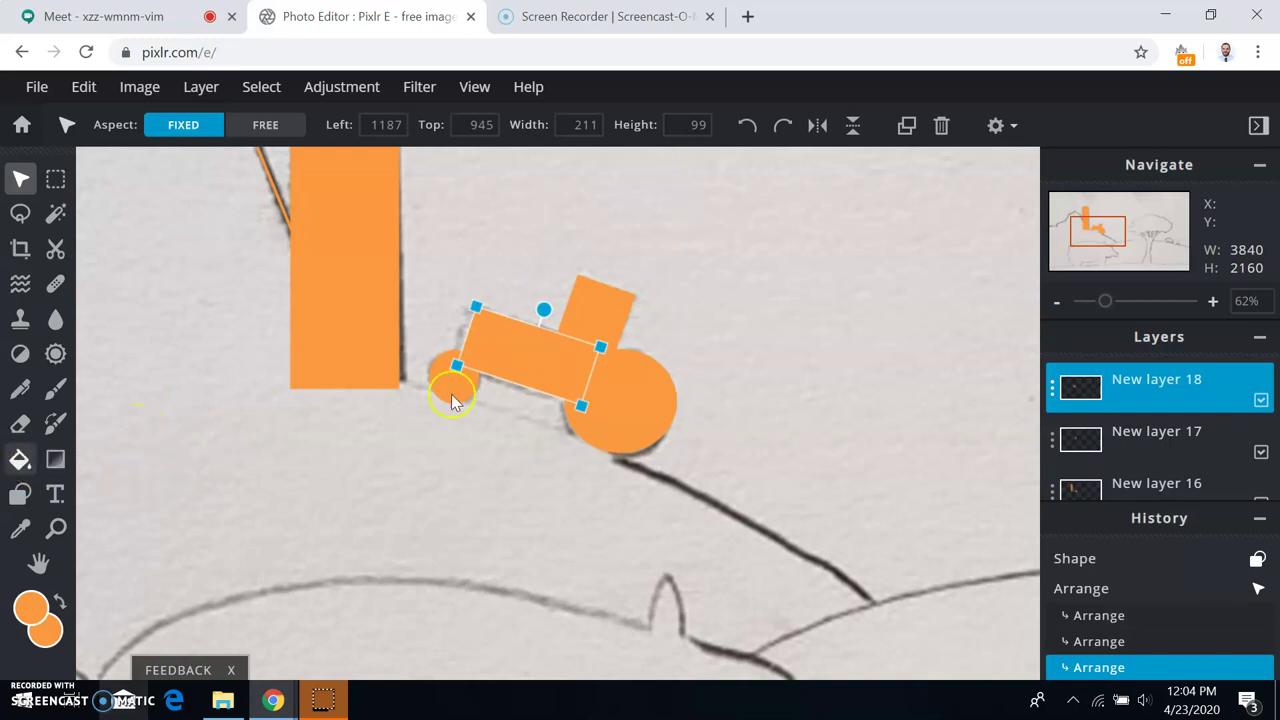
- Toggle the visibility of the two tractor rectangle layers to compare them
{"action": "left_click", "coordinate": [1261, 399]}
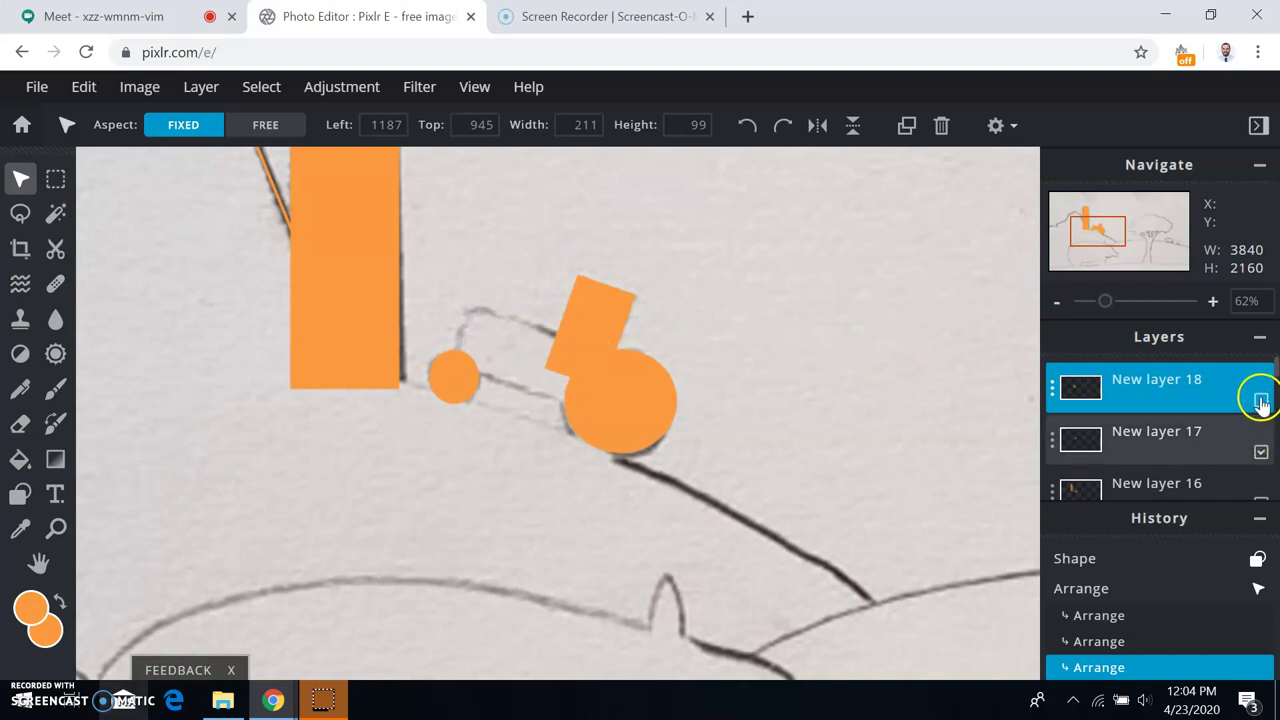
{"action": "left_click", "coordinate": [1261, 452]}
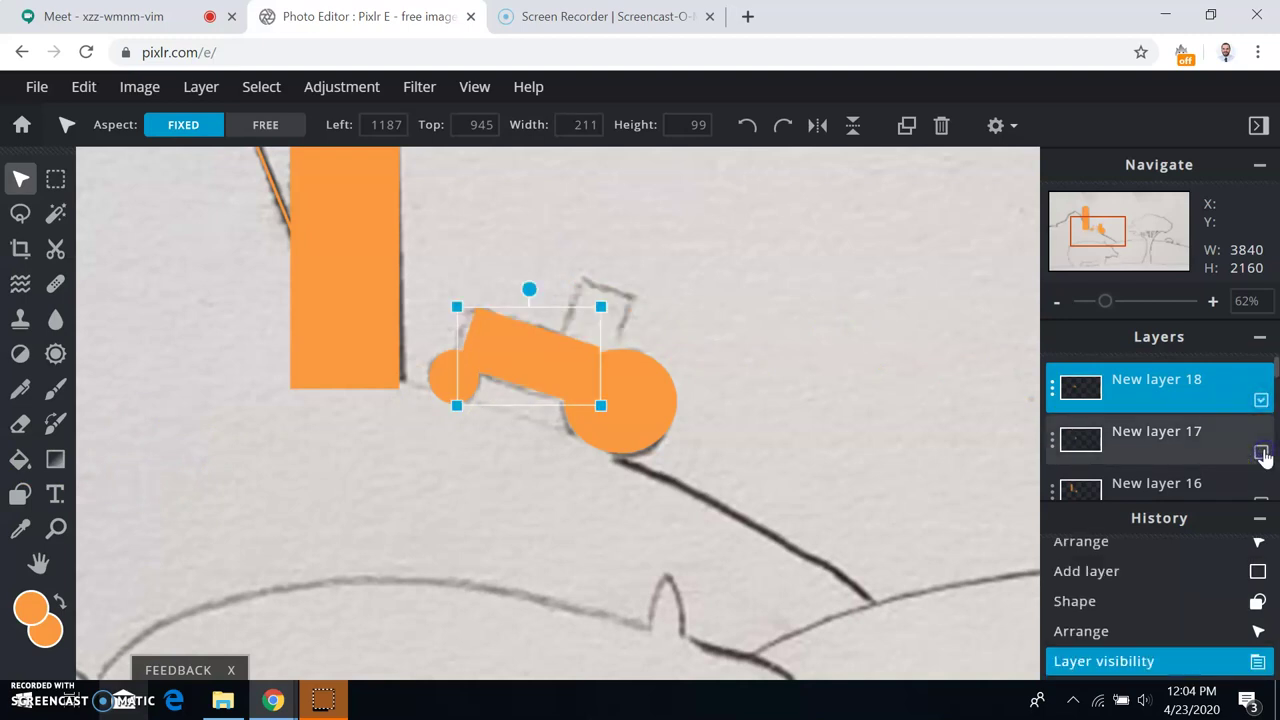
{"action": "left_click", "coordinate": [1261, 452]}
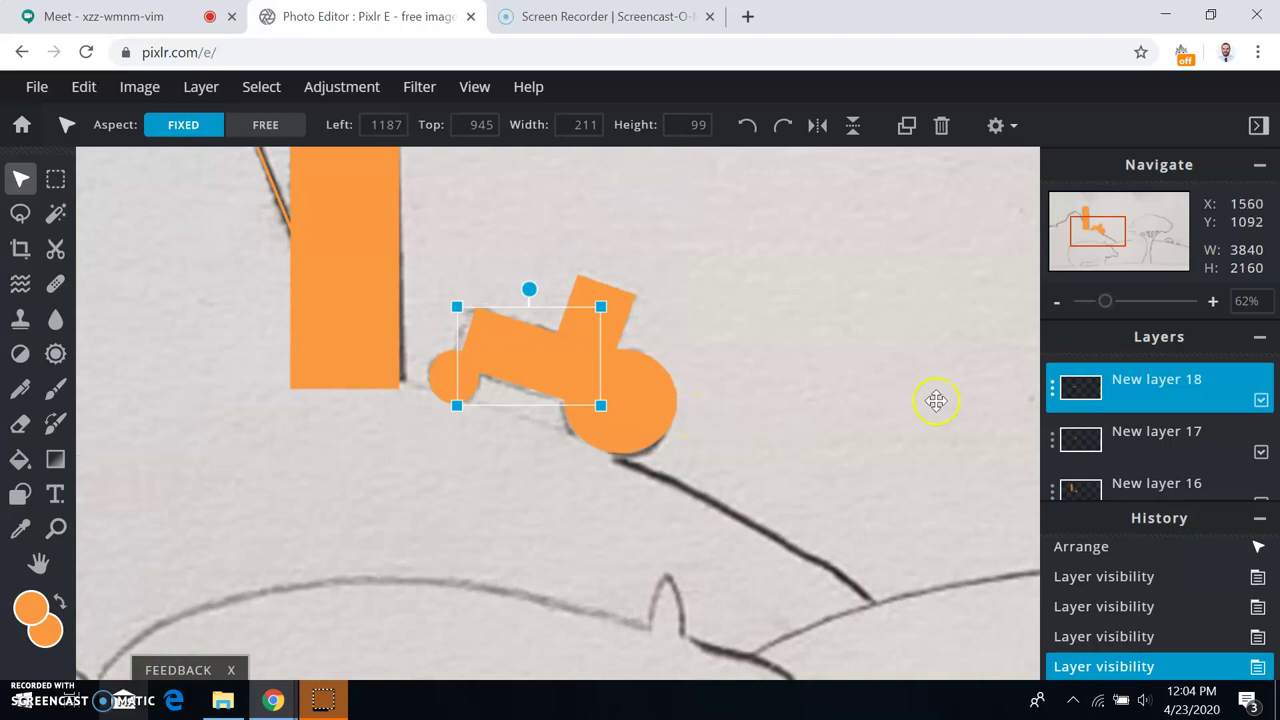
- Hide the image.png pencil sketch layer and zoom out to 29%
{"action": "scroll", "coordinate": [1199, 432], "scroll_direction": "down", "scroll_amount": 1}
{"action": "scroll", "coordinate": [1199, 432], "scroll_direction": "down", "scroll_amount": 6}
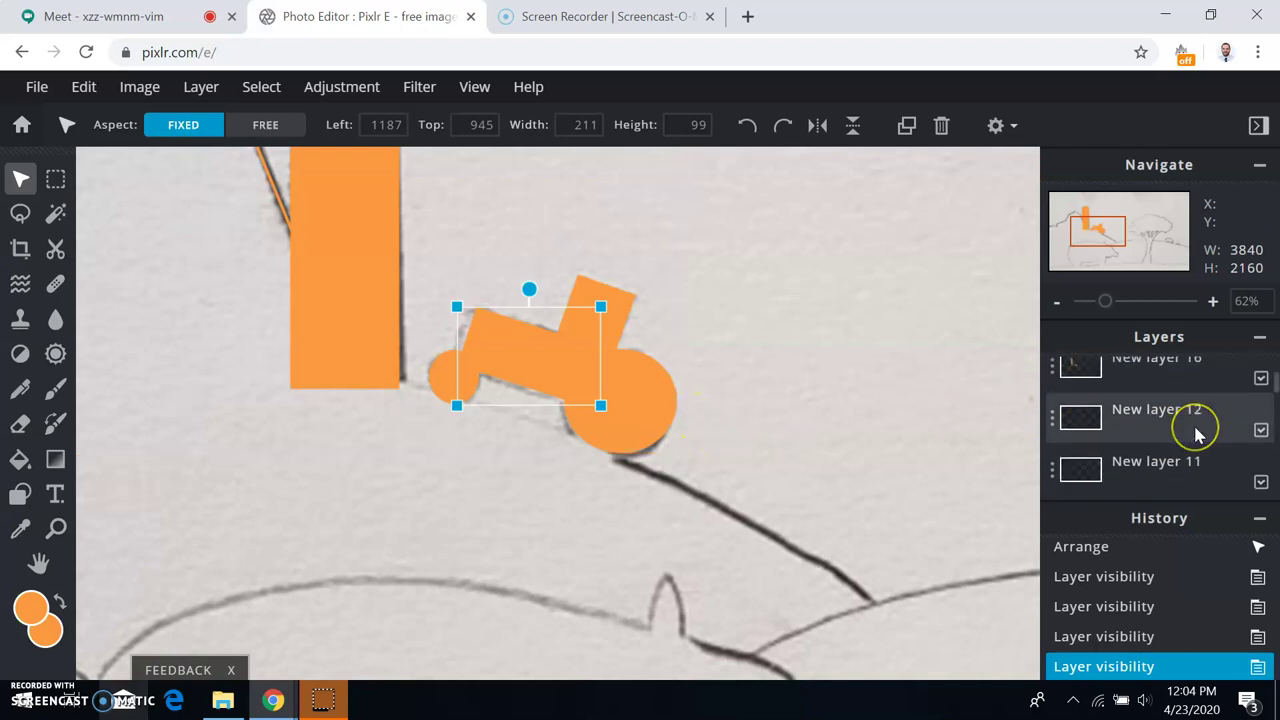
{"action": "scroll", "coordinate": [1199, 432], "scroll_direction": "down", "scroll_amount": 3}
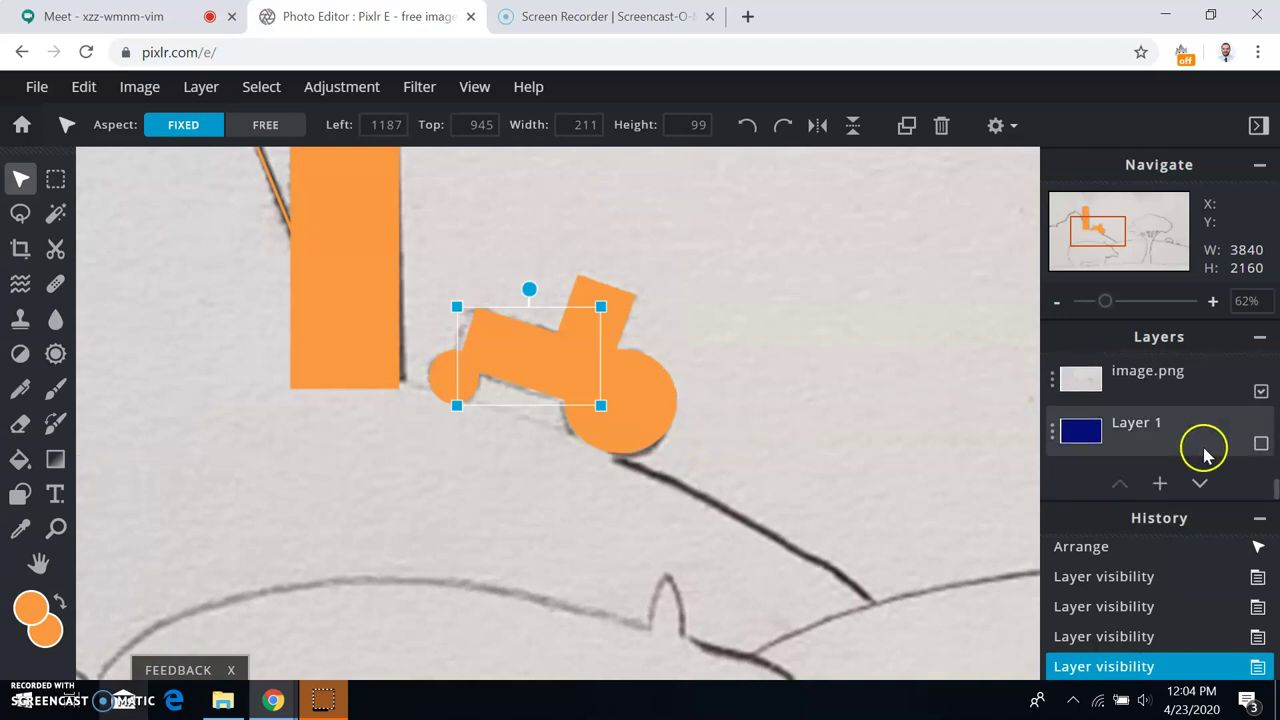
{"action": "left_click", "coordinate": [1261, 392]}
{"action": "left_click", "coordinate": [1261, 393]}
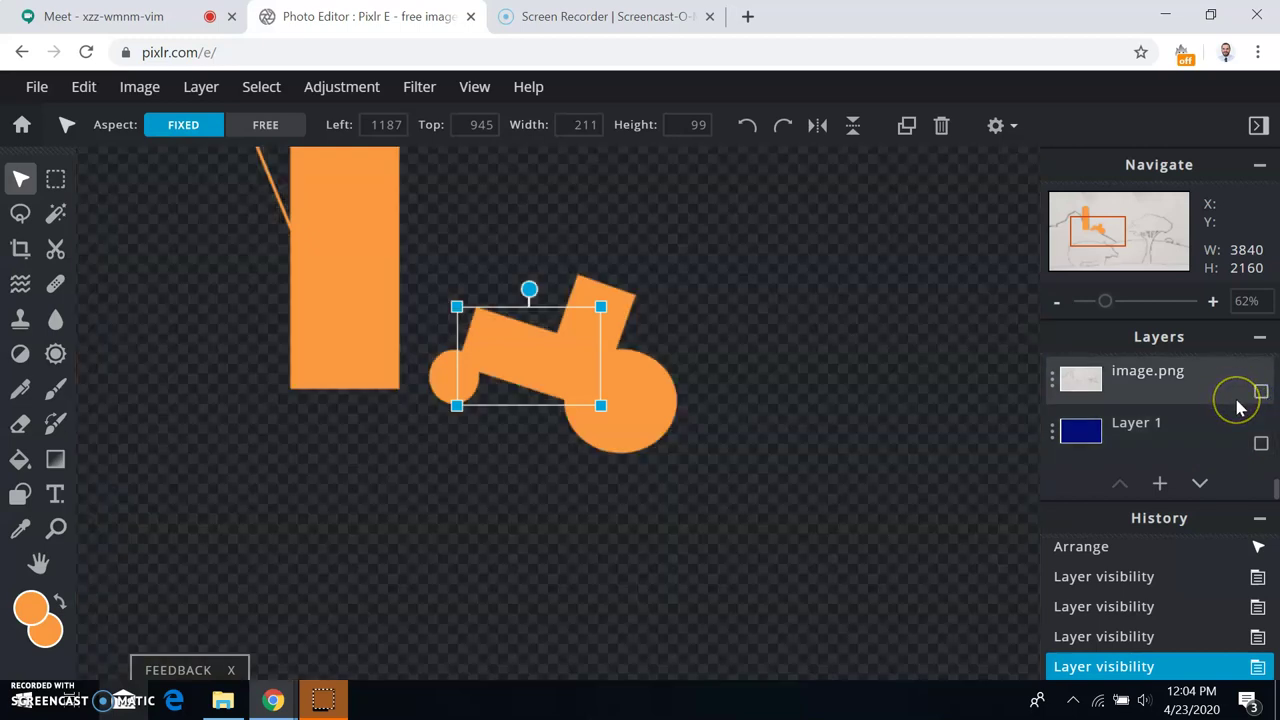
{"action": "scroll", "coordinate": [1236, 400], "scroll_direction": "up", "scroll_amount": 3}
{"action": "scroll", "coordinate": [1237, 405], "scroll_direction": "down", "scroll_amount": 3}
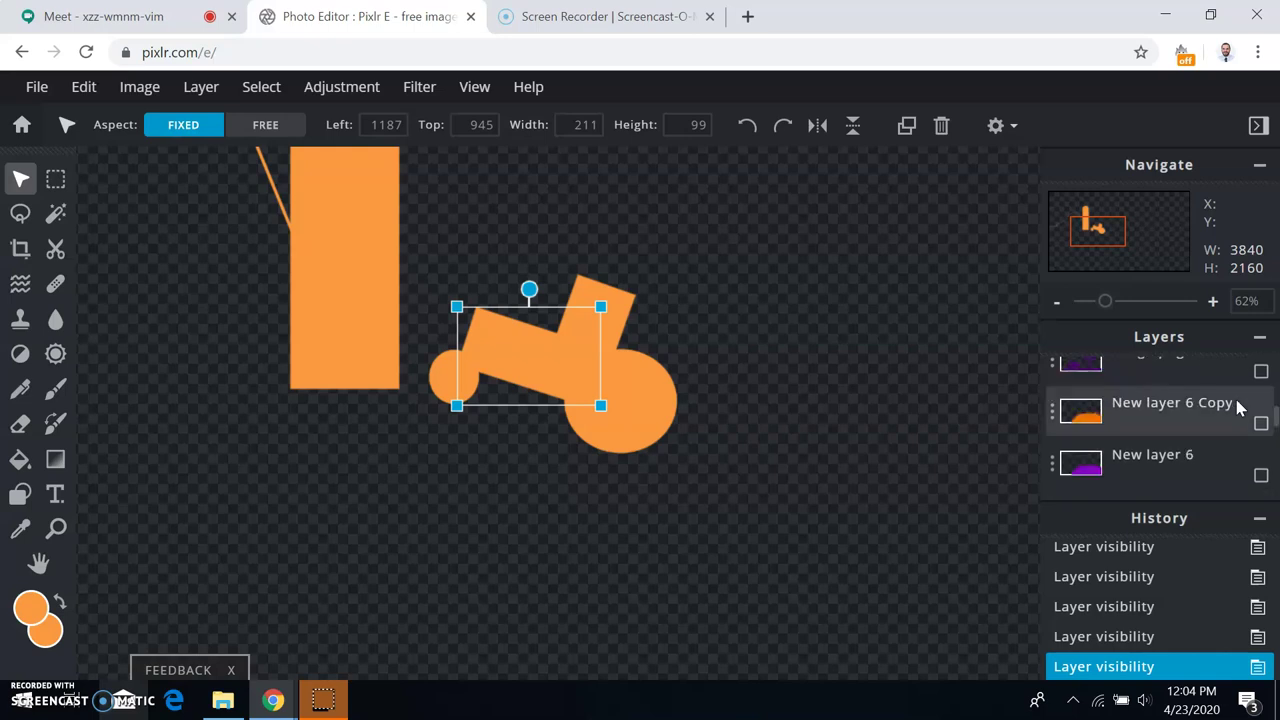
{"action": "scroll", "coordinate": [1237, 405], "scroll_direction": "up", "scroll_amount": 5}
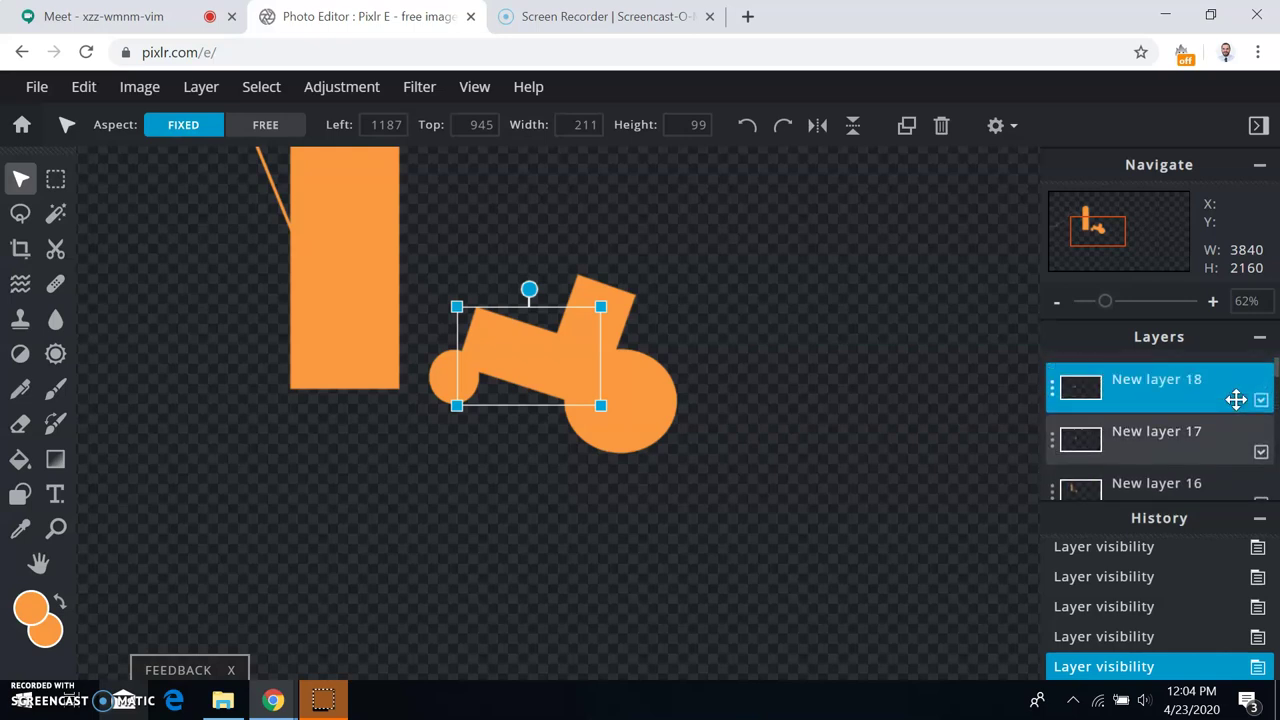
{"action": "scroll", "coordinate": [1237, 405], "scroll_direction": "down", "scroll_amount": 2}
{"action": "scroll", "coordinate": [1237, 405], "scroll_direction": "down", "scroll_amount": 1}
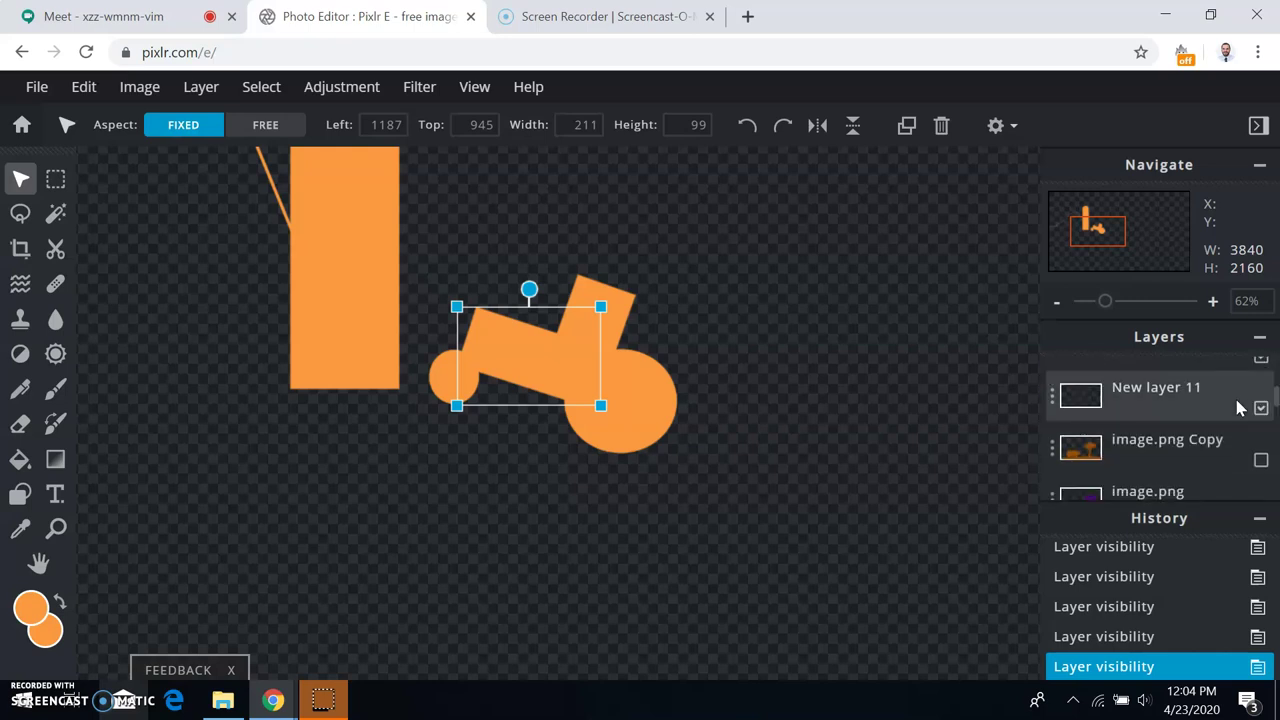
{"action": "left_click", "coordinate": [1260, 415]}
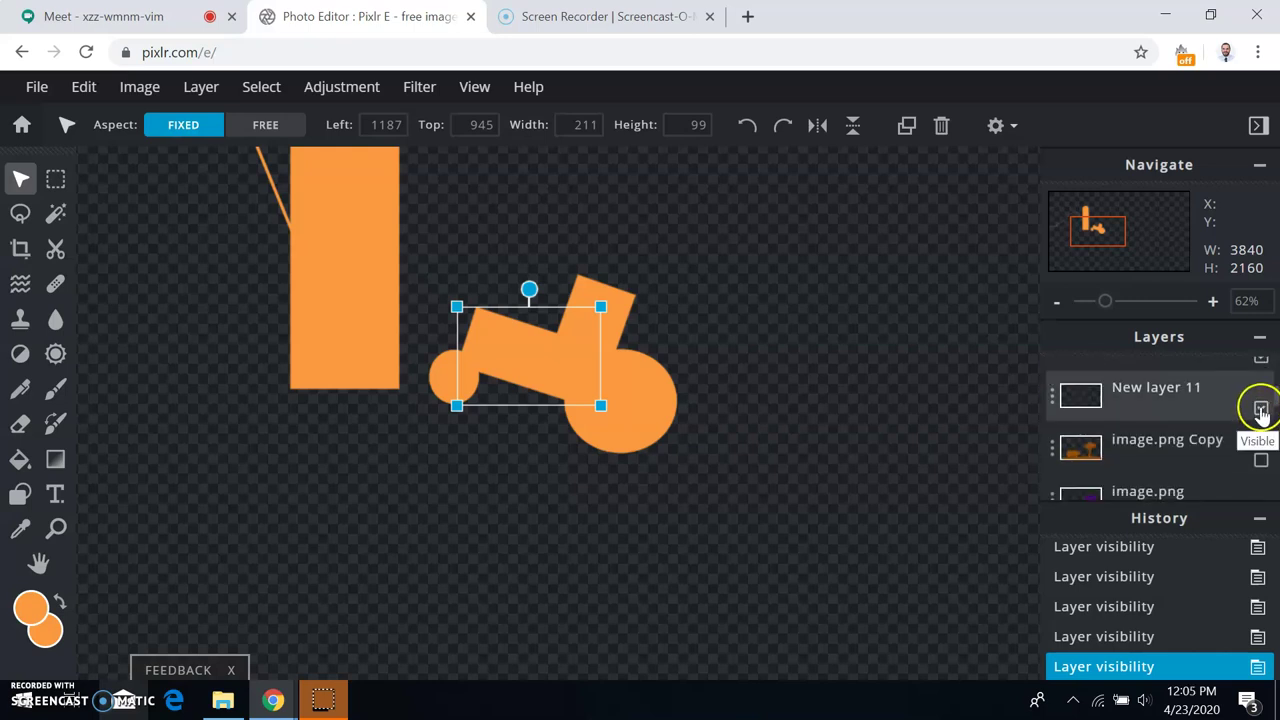
{"action": "scroll", "coordinate": [514, 426], "scroll_direction": "down", "scroll_amount": 2}
{"action": "scroll", "coordinate": [514, 426], "scroll_direction": "down", "scroll_amount": 1}
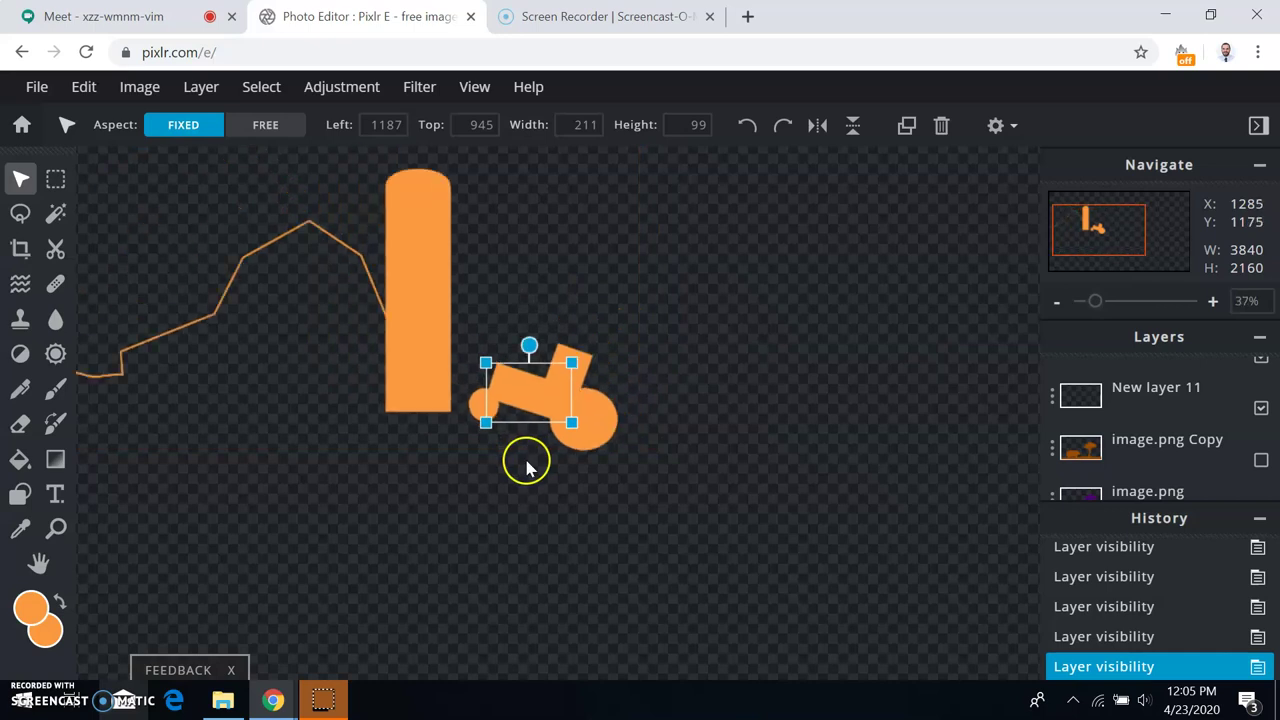
{"action": "scroll", "coordinate": [540, 475], "scroll_direction": "down", "scroll_amount": 1}
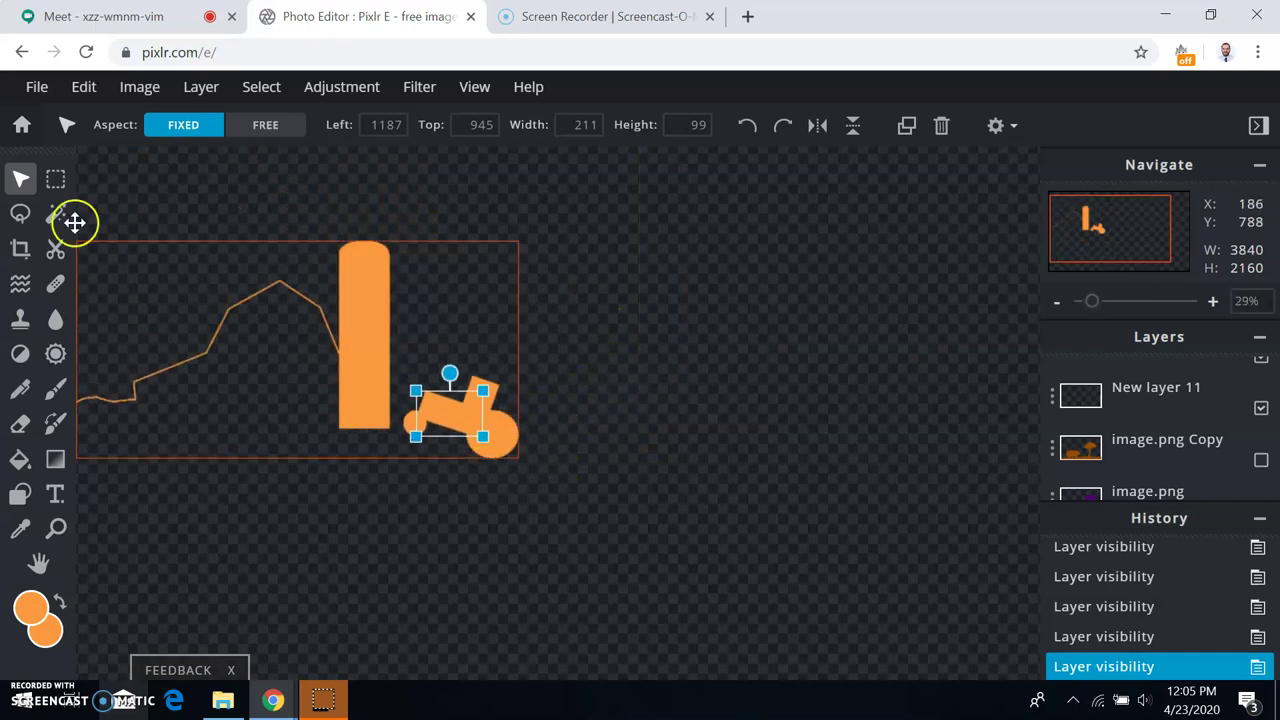
{"action": "scroll", "coordinate": [1172, 443], "scroll_direction": "up", "scroll_amount": 4}
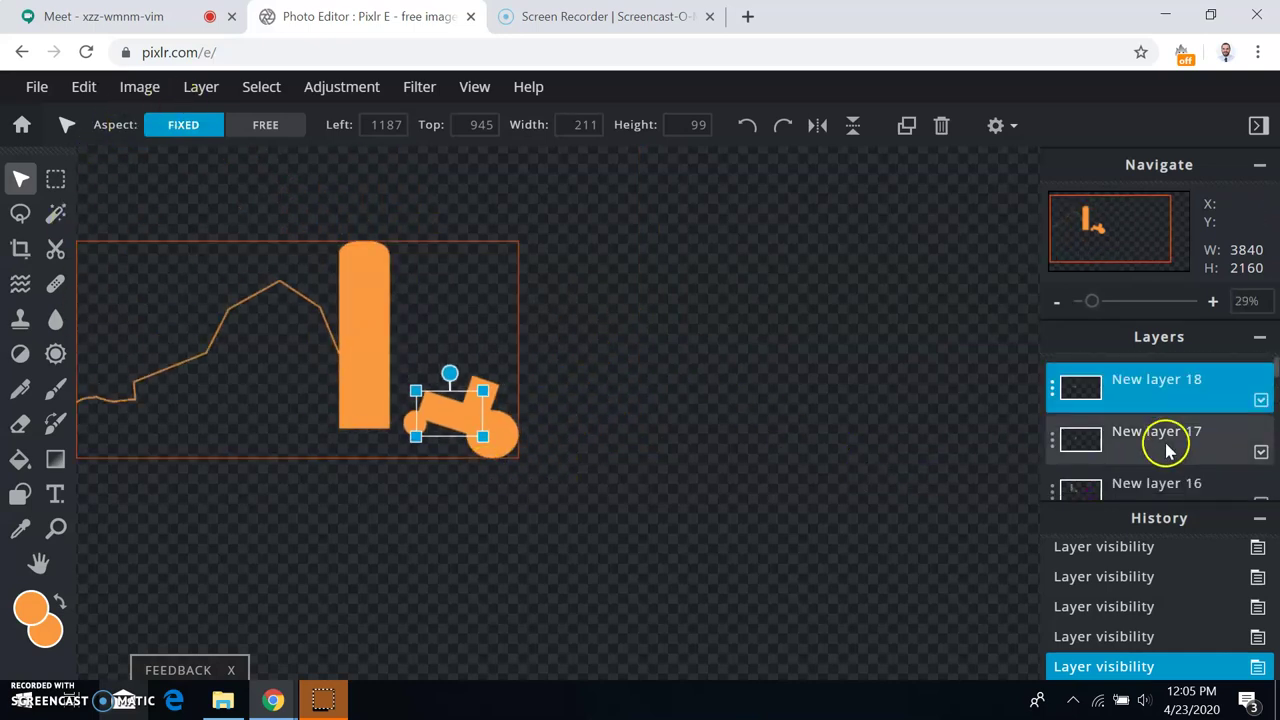
- Merge all visible orange shape layers into one layer
{"action": "left_click", "coordinate": [1052, 442]}
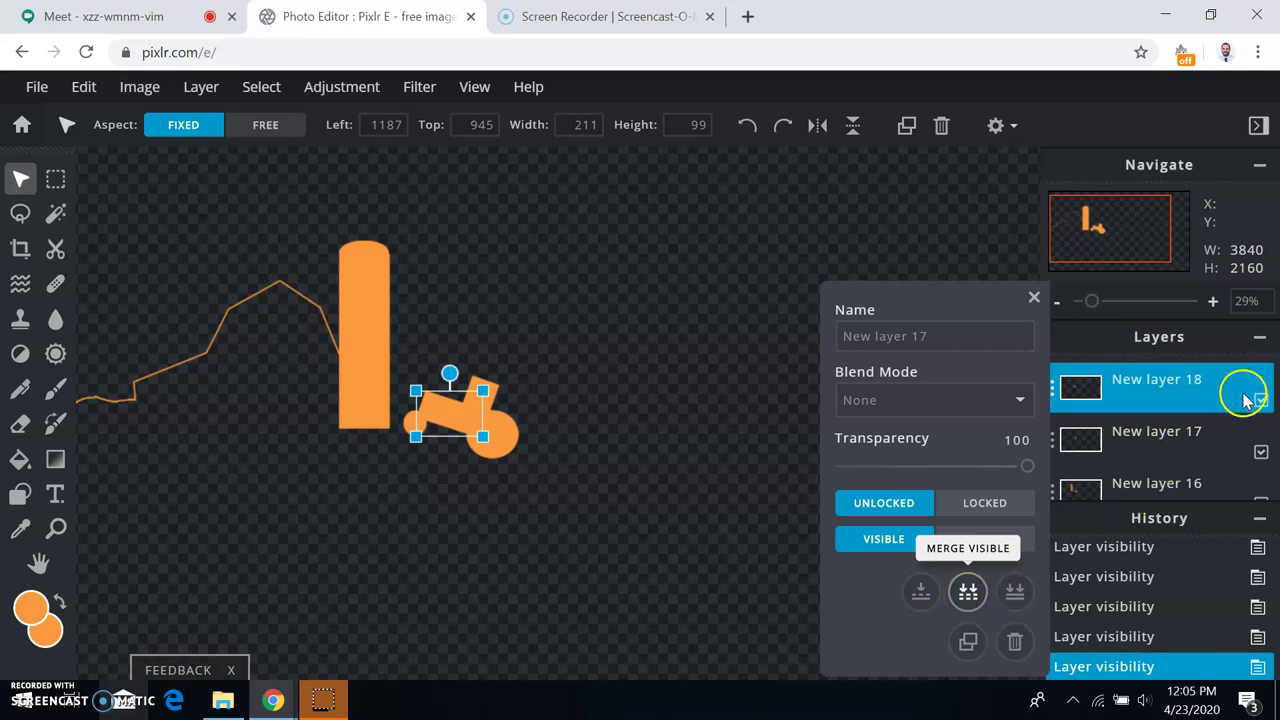
{"action": "left_click", "coordinate": [201, 90]}
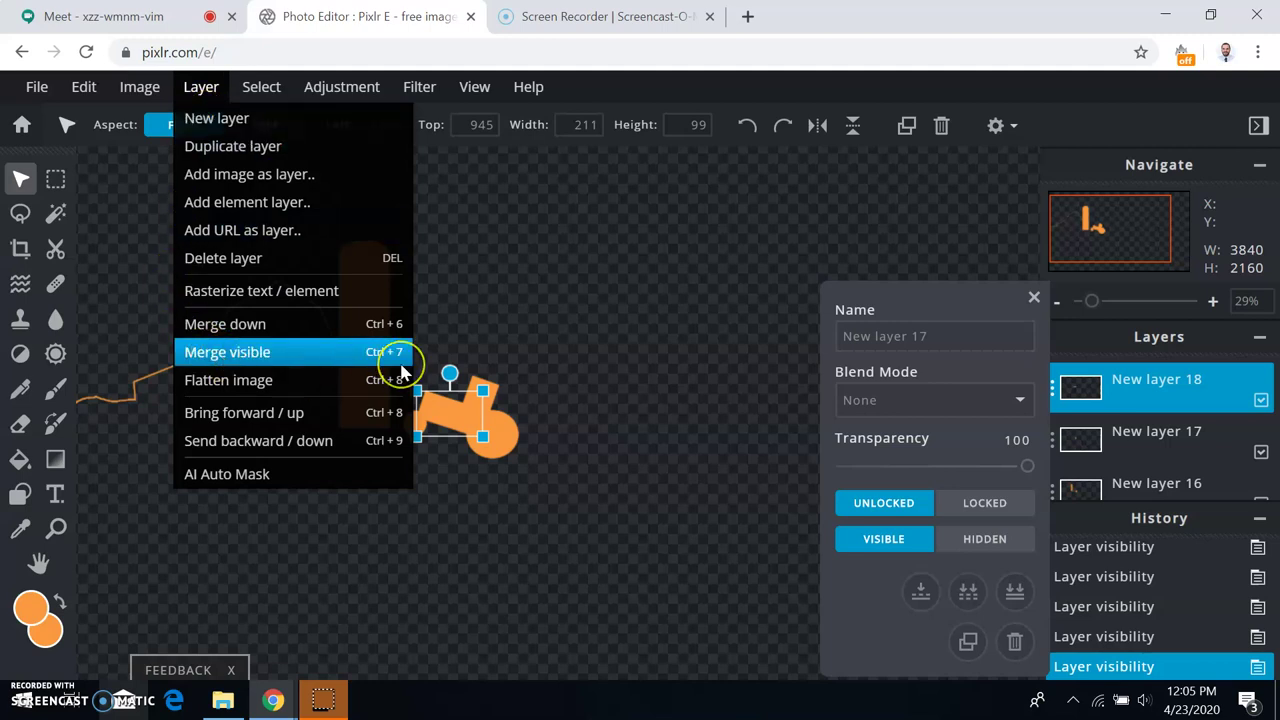
{"action": "left_click", "coordinate": [300, 353]}
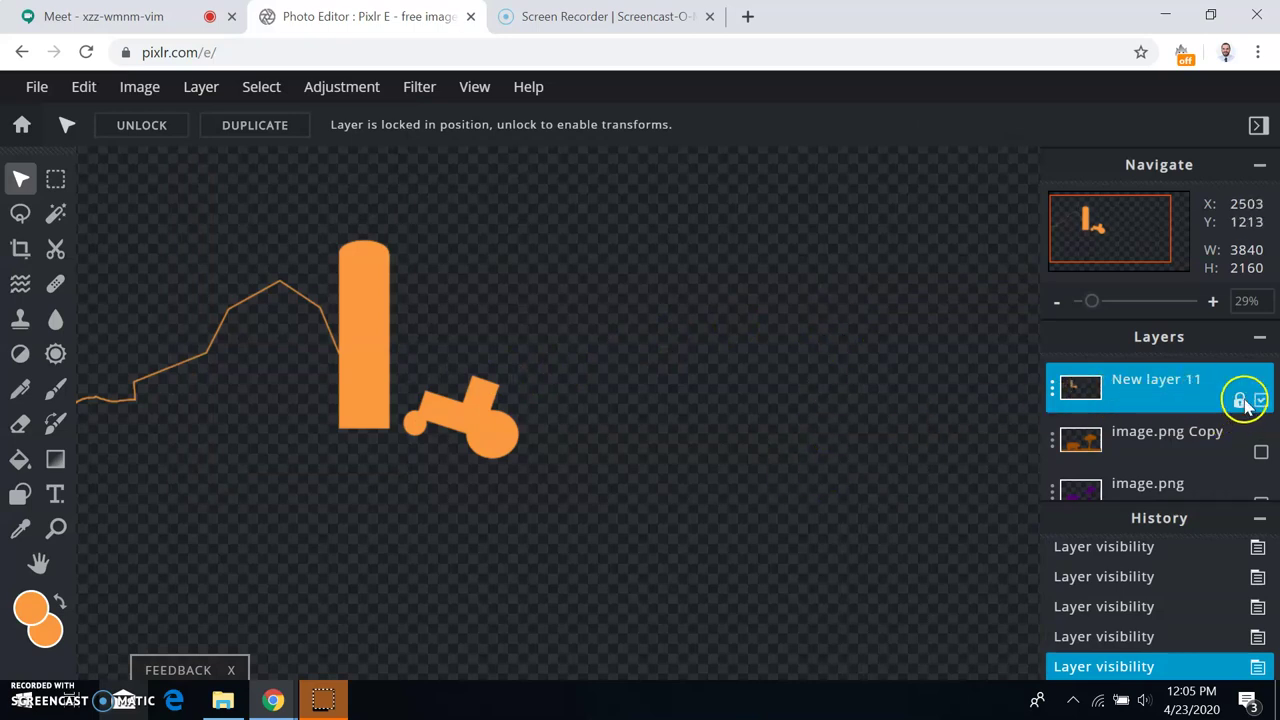
- Unlock the merged layer New layer 11 so it can be edited
{"action": "left_click", "coordinate": [1052, 397]}
{"action": "left_click", "coordinate": [990, 503]}
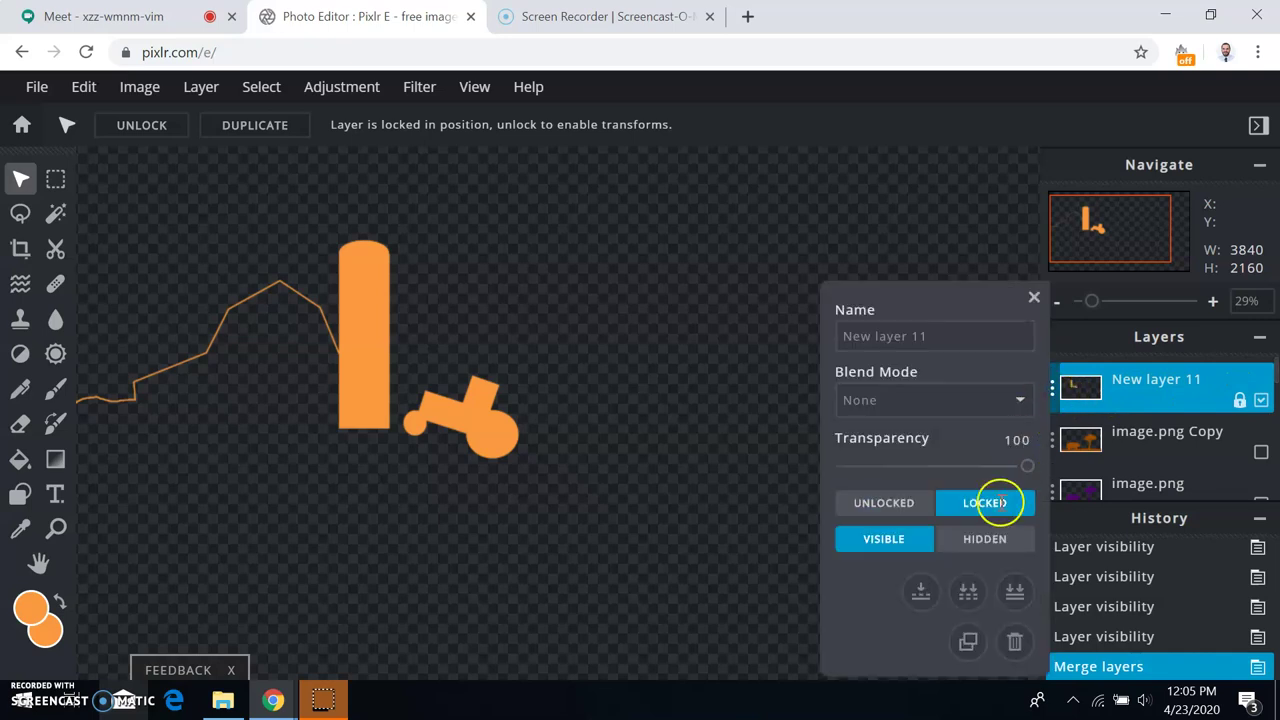
{"action": "left_click", "coordinate": [912, 506]}
{"action": "left_click", "coordinate": [990, 502]}
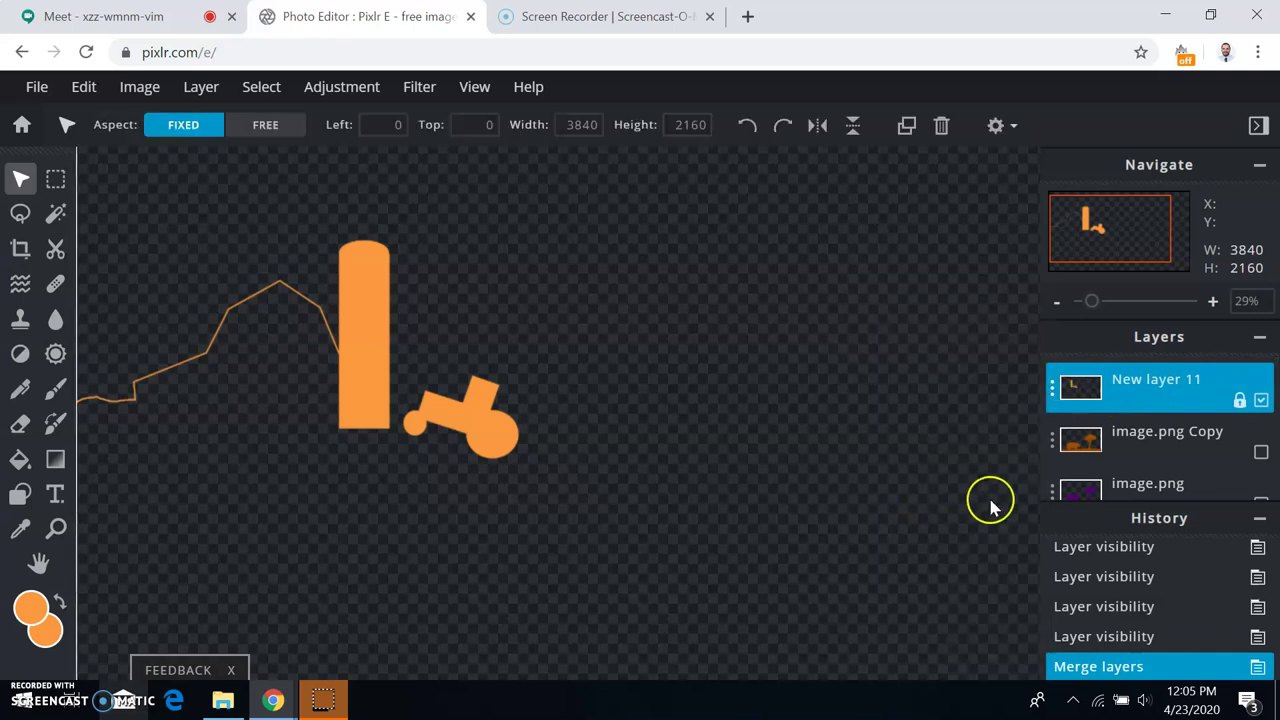
{"action": "left_click", "coordinate": [1175, 398]}
{"action": "left_click", "coordinate": [1174, 410]}
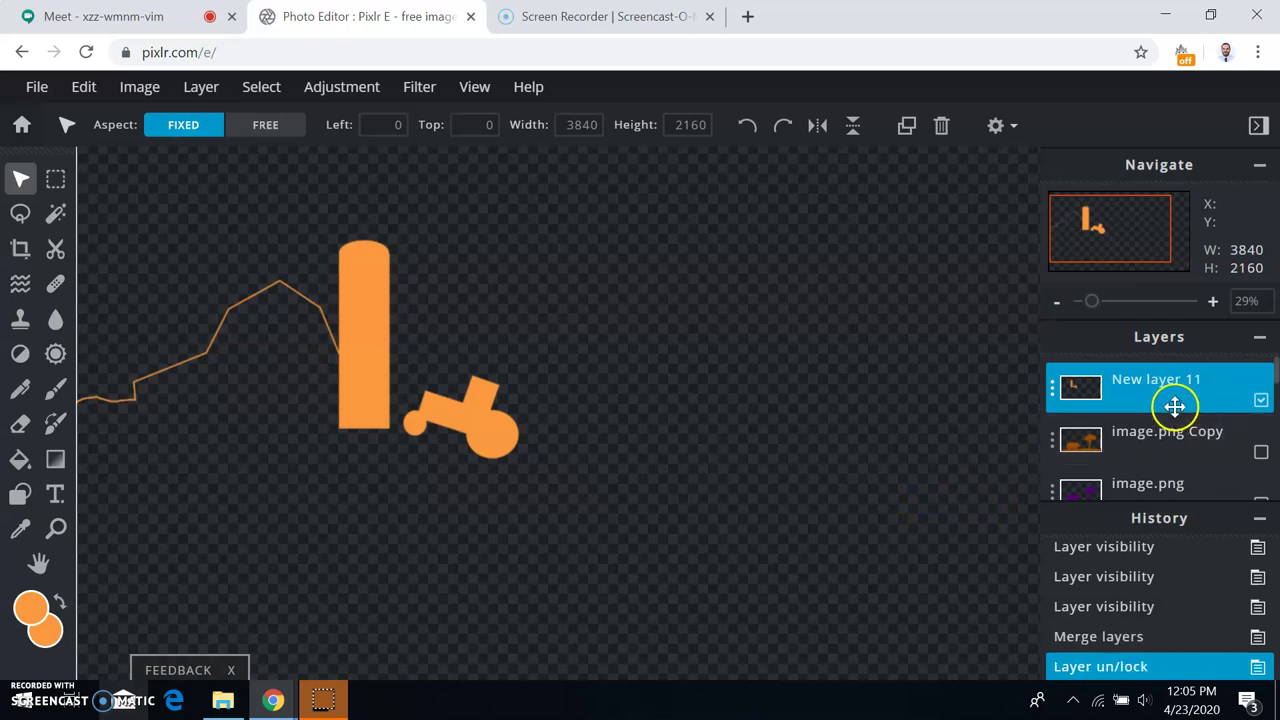
{"action": "scroll", "coordinate": [1178, 415], "scroll_direction": "down", "scroll_amount": 10}
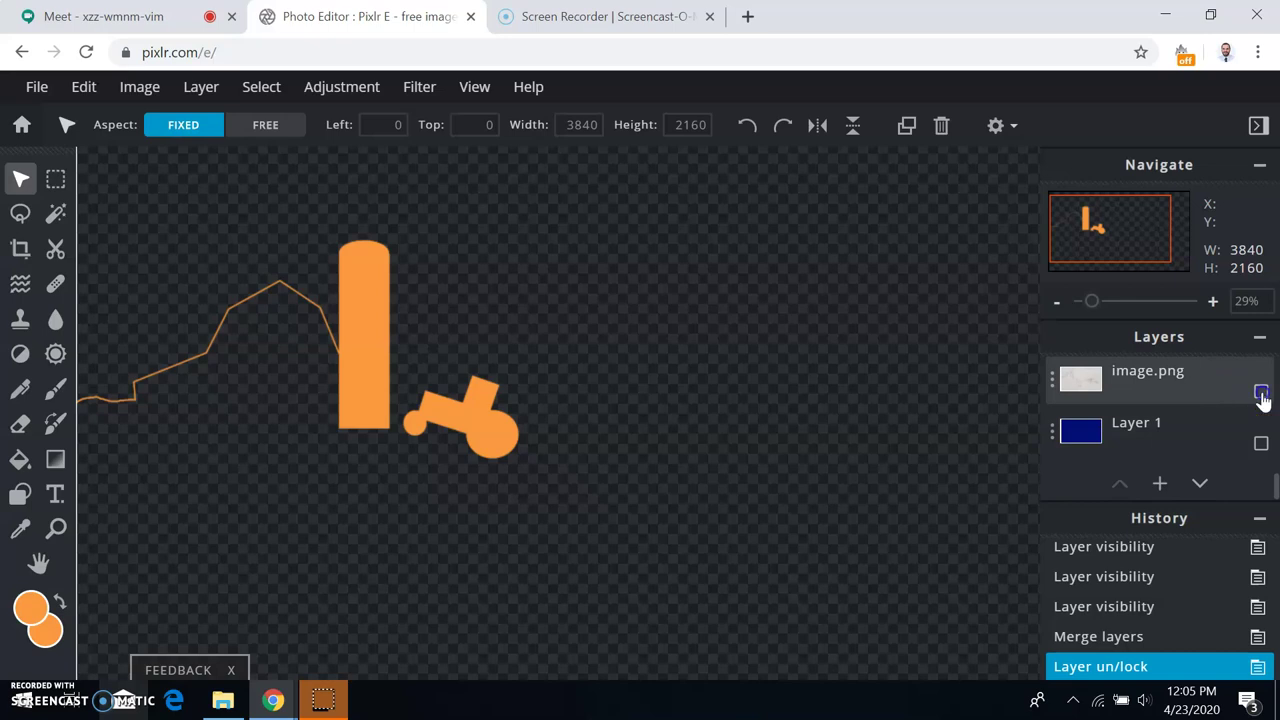
- Show the pencil sketch again and switch to the Brush tool
{"action": "left_click", "coordinate": [1260, 391]}
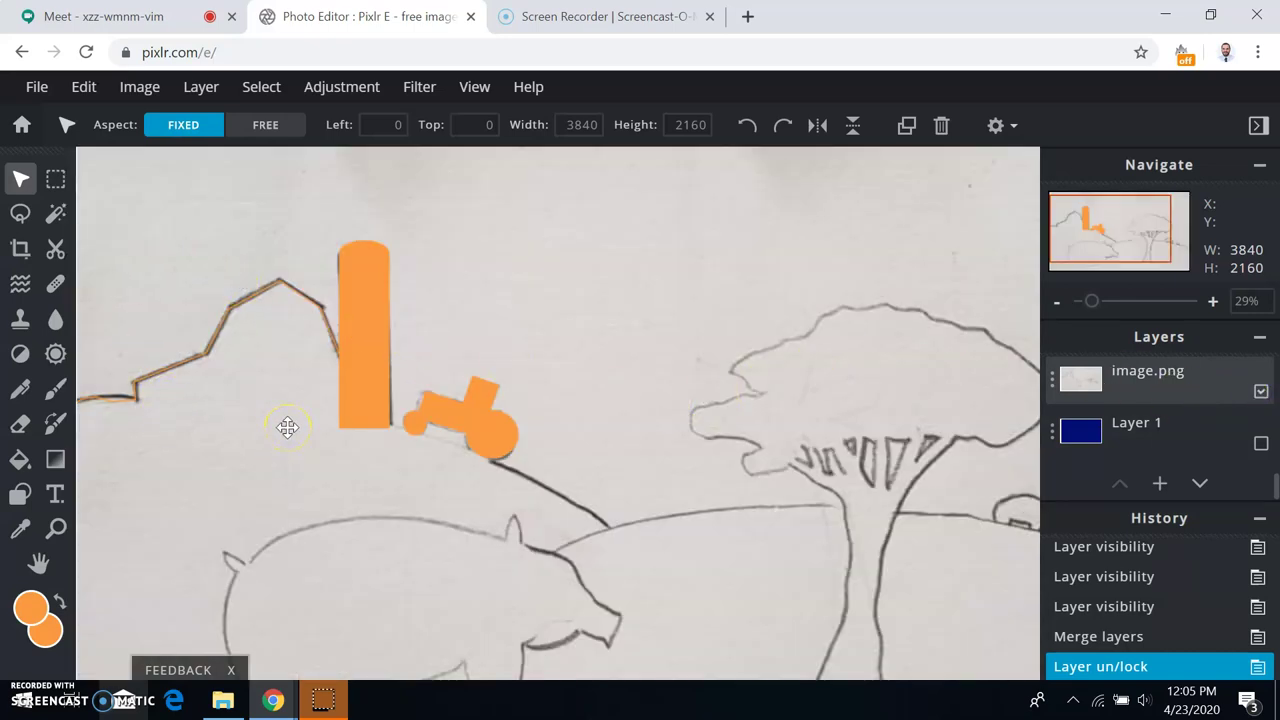
{"action": "scroll", "coordinate": [288, 427], "scroll_direction": "up", "scroll_amount": 2}
{"action": "scroll", "coordinate": [288, 427], "scroll_direction": "up", "scroll_amount": 2}
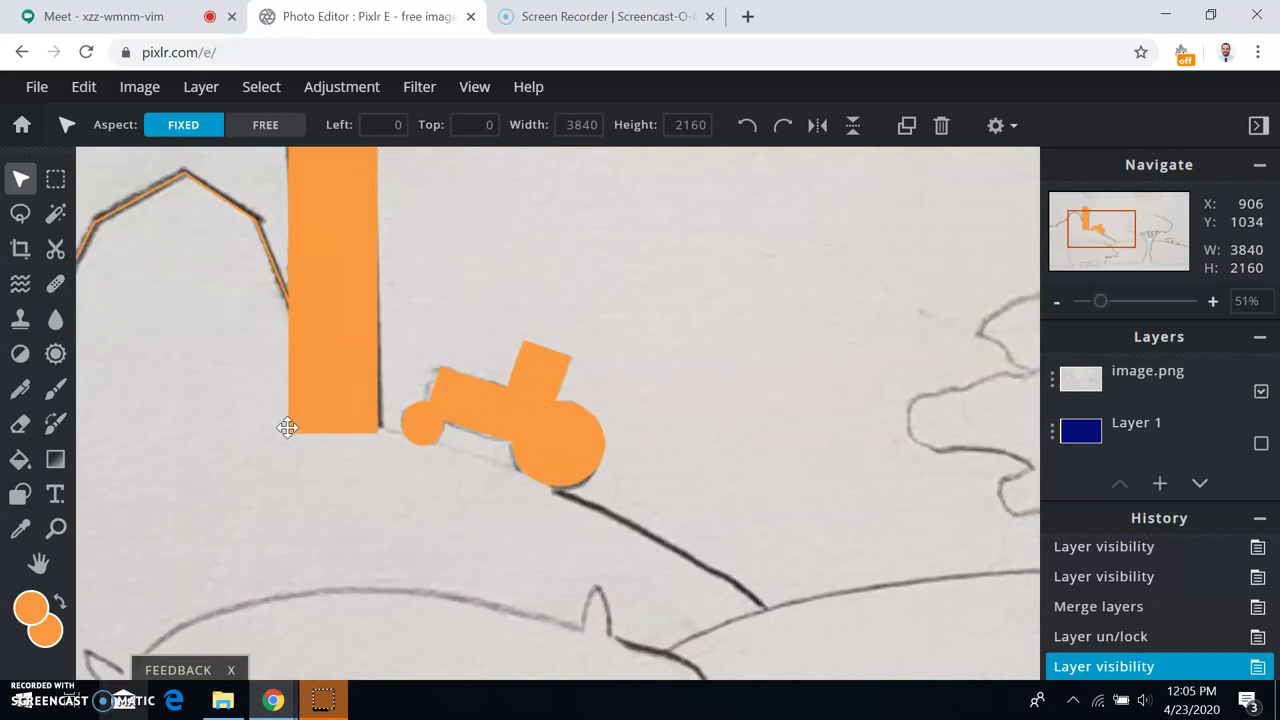
{"action": "left_click", "coordinate": [57, 392]}
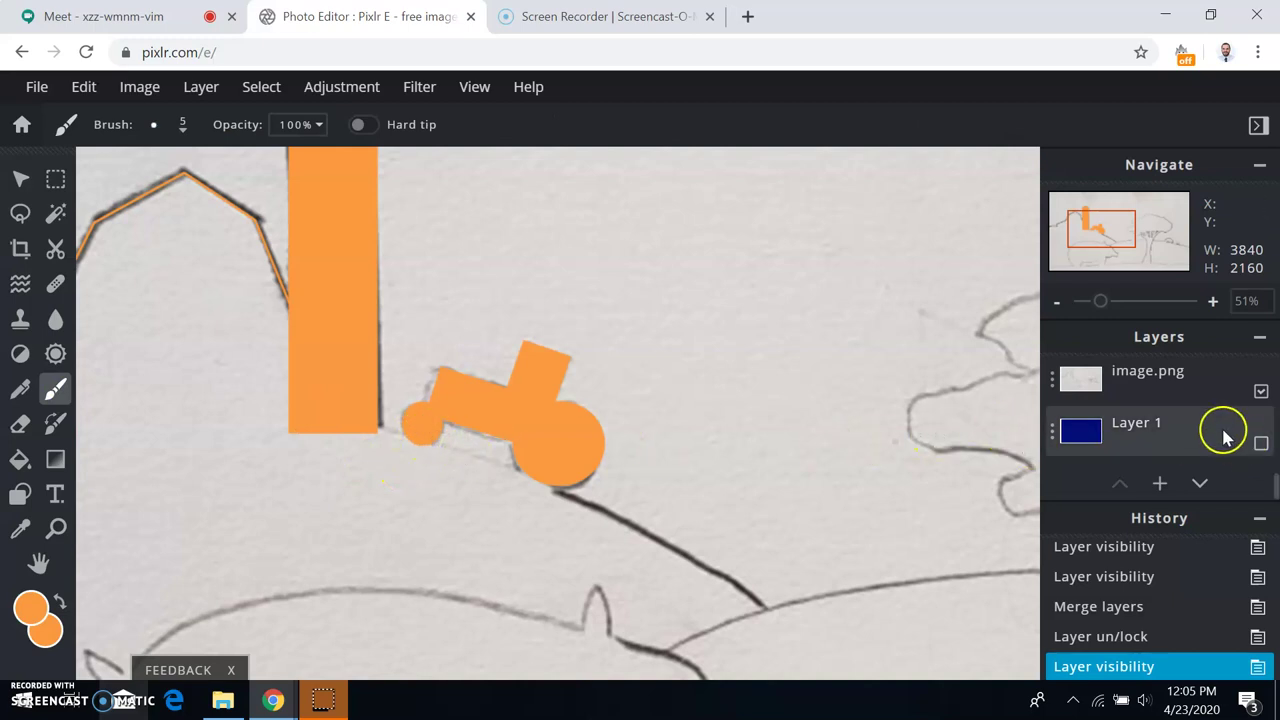
{"action": "scroll", "coordinate": [1228, 430], "scroll_direction": "up", "scroll_amount": 2}
{"action": "scroll", "coordinate": [1232, 437], "scroll_direction": "up", "scroll_amount": 5}
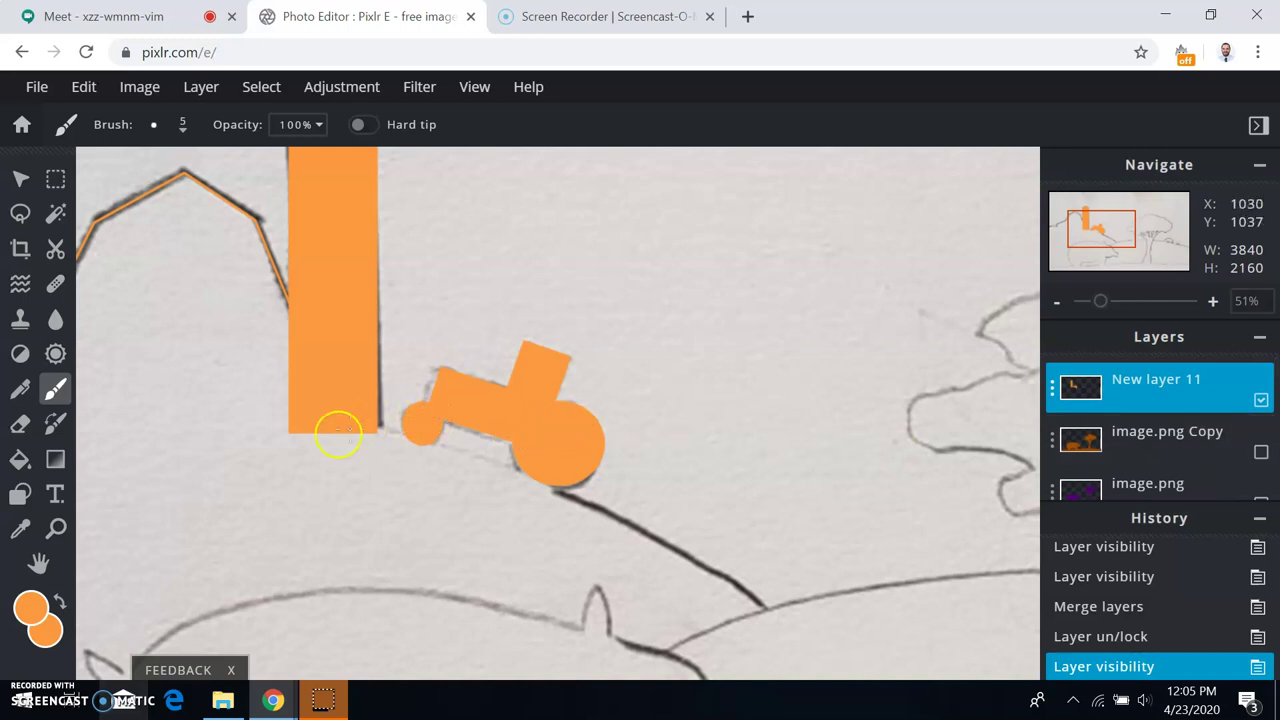
- Paint thin orange strokes from the silo past the tractor down the hill to the canvas edge
{"action": "left_click", "coordinate": [370, 427]}
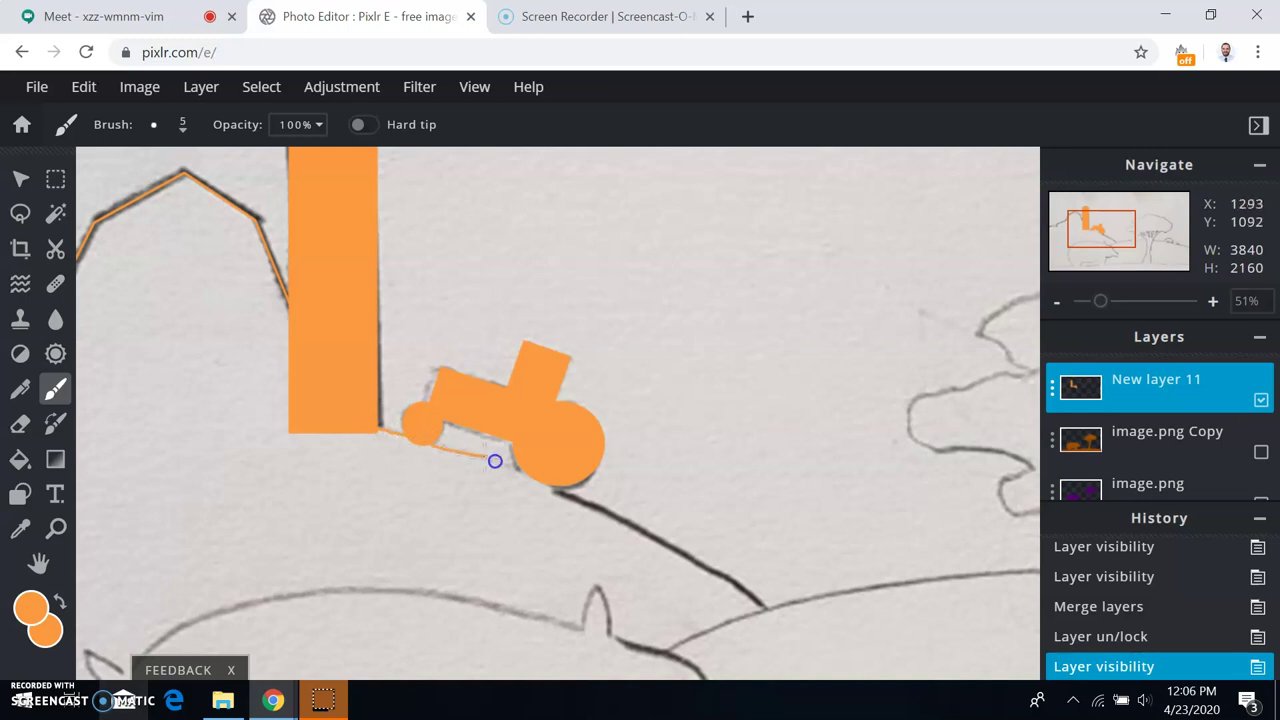
{"action": "left_click_drag", "start_coordinate": [495, 461], "coordinate": [503, 465]}
{"action": "mouse_move", "coordinate": [612, 504]}
{"action": "left_mouse_down"}
{"action": "mouse_move", "coordinate": [681, 542]}
{"action": "mouse_move", "coordinate": [792, 644]}
{"action": "left_mouse_up"}
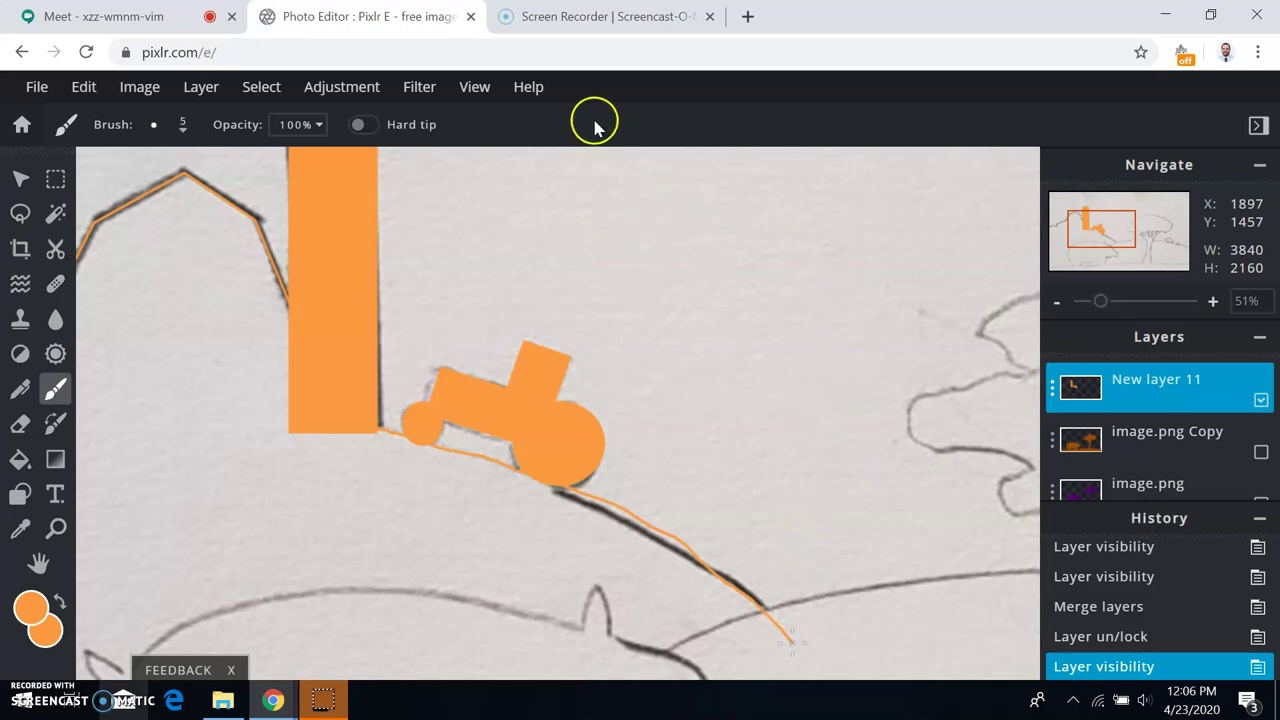
{"action": "scroll", "coordinate": [636, 285], "scroll_direction": "down", "scroll_amount": 2}
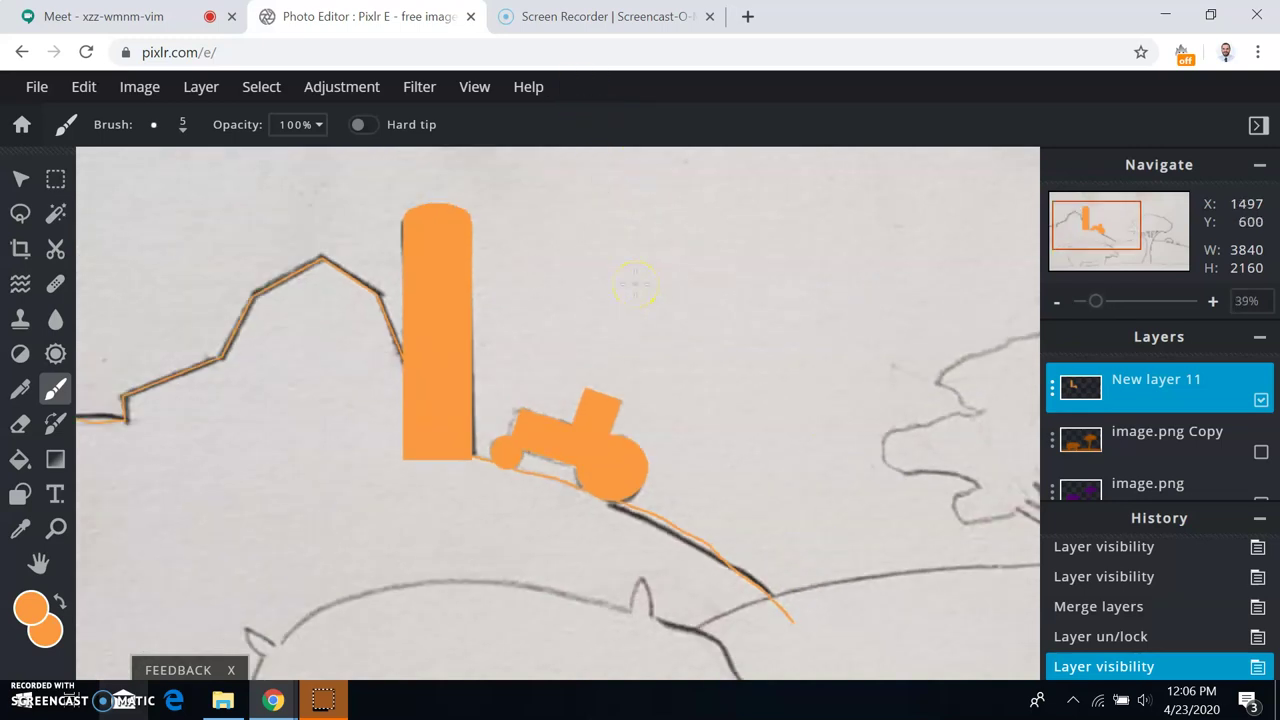
{"action": "scroll", "coordinate": [636, 285], "scroll_direction": "down", "scroll_amount": 1}
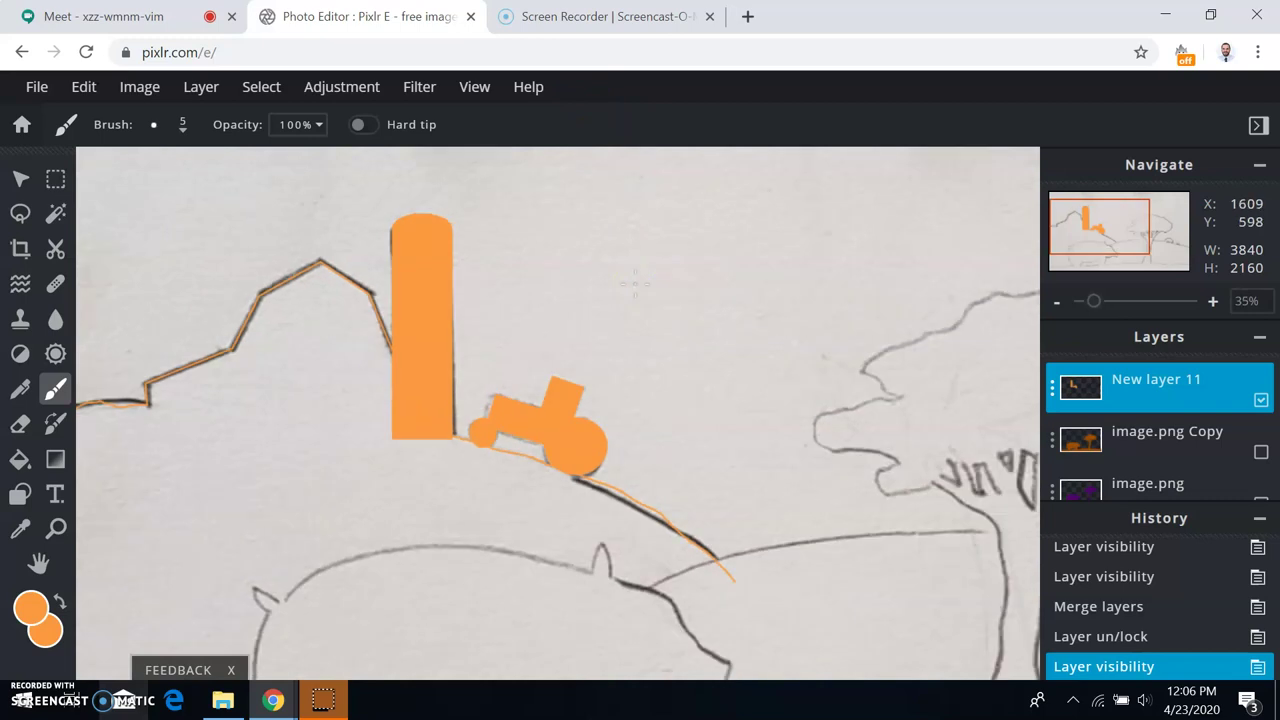
{"action": "scroll", "coordinate": [634, 284], "scroll_direction": "down", "scroll_amount": 3}
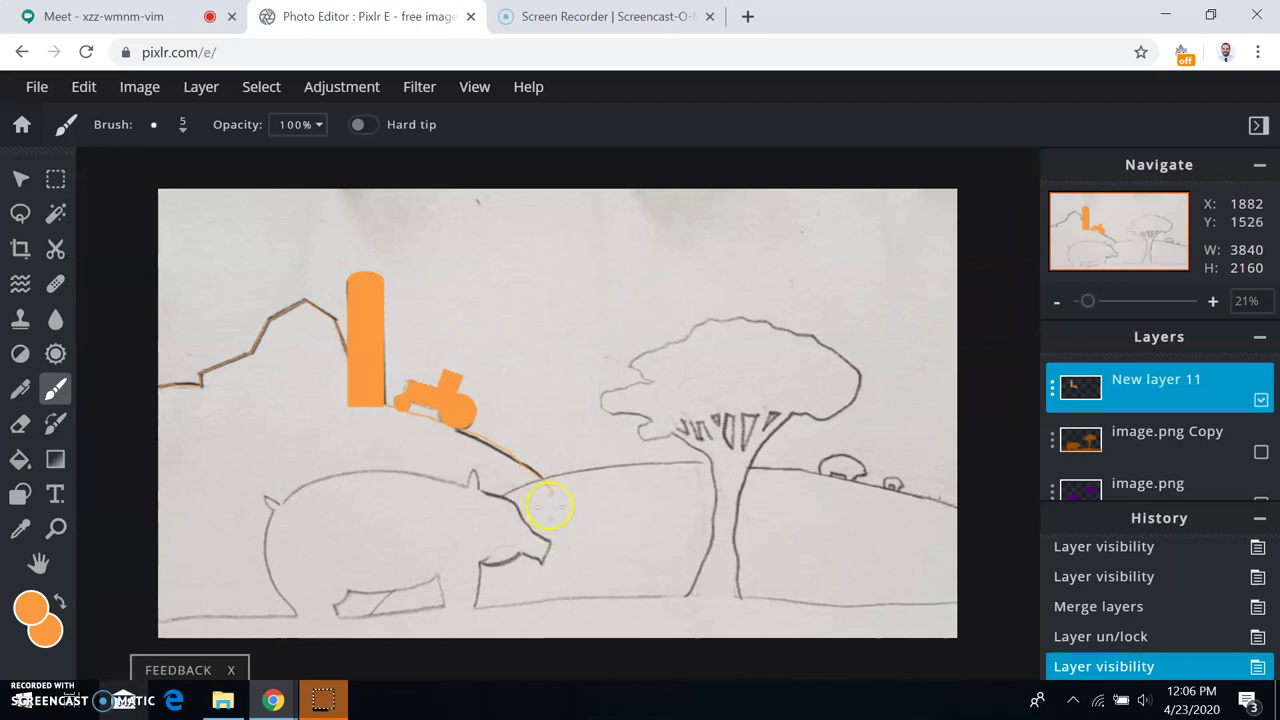
{"action": "left_click_drag", "start_coordinate": [549, 486], "coordinate": [549, 481]}
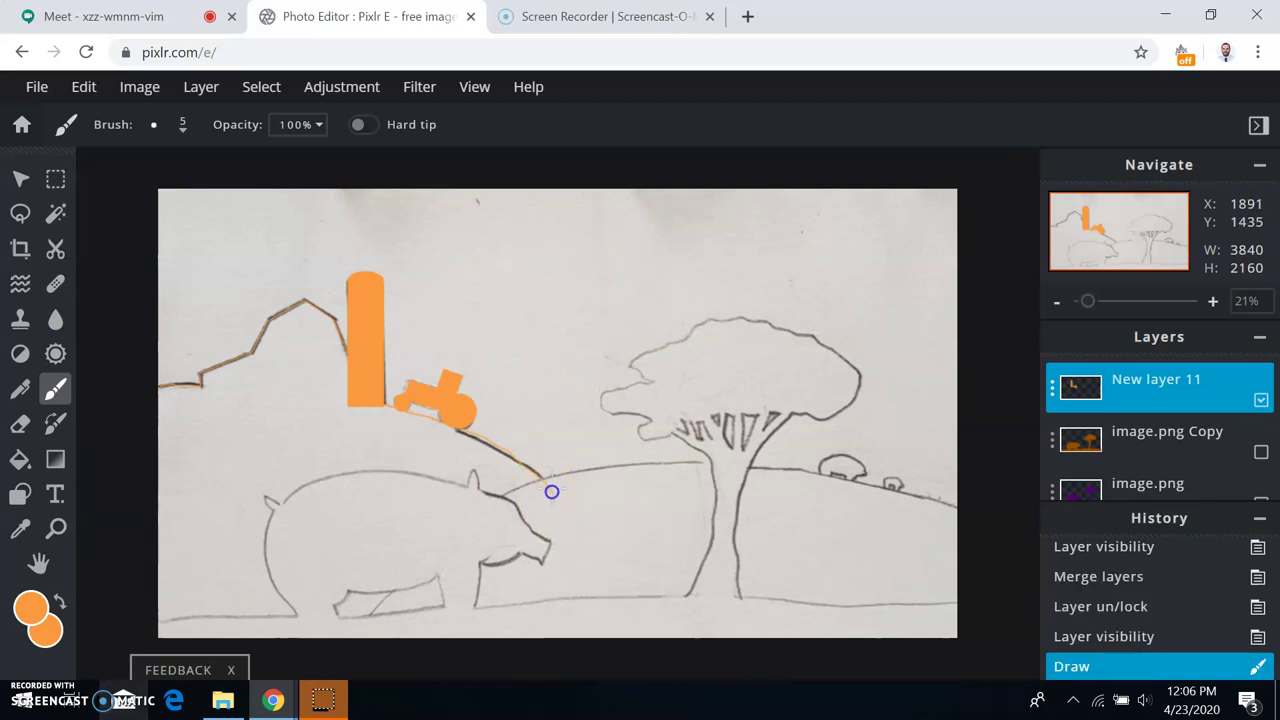
{"action": "mouse_move", "coordinate": [551, 497]}
{"action": "left_mouse_down"}
{"action": "mouse_move", "coordinate": [620, 548]}
{"action": "mouse_move", "coordinate": [674, 640]}
{"action": "left_mouse_up"}
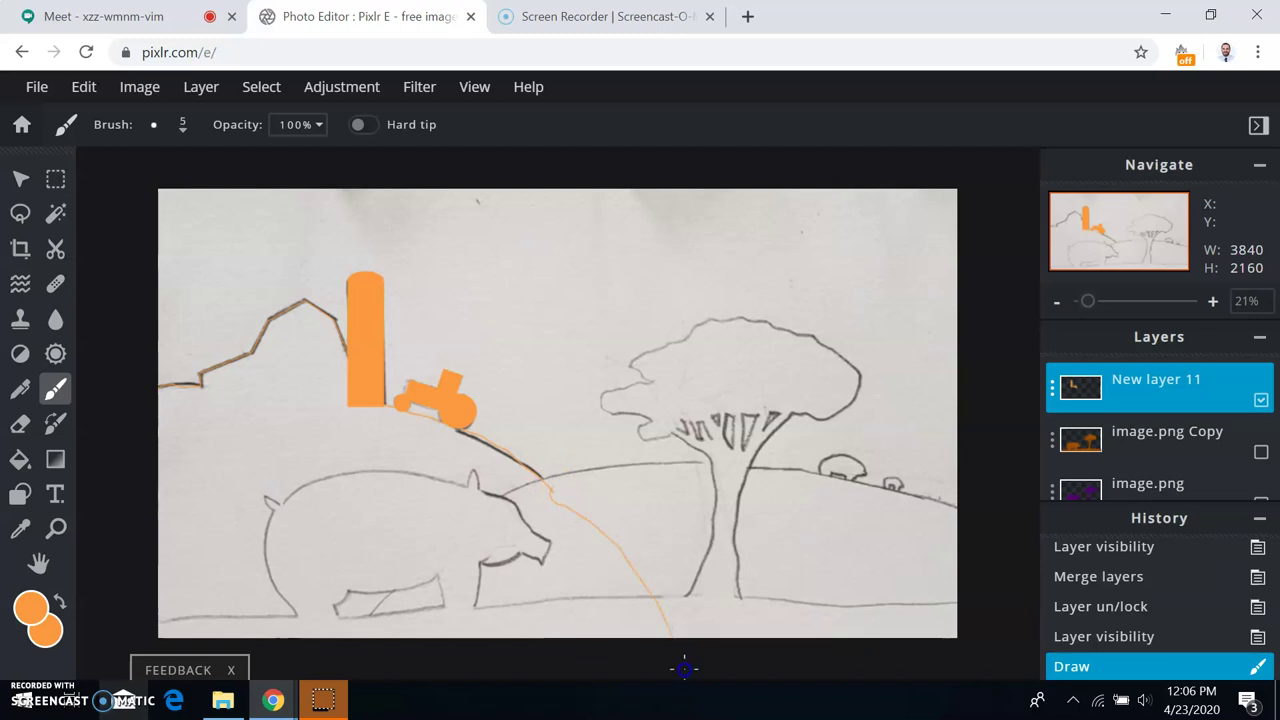
{"action": "left_click_drag", "start_coordinate": [201, 384], "coordinate": [158, 386]}
- Paint-bucket fill the barn and hill outline with orange, then show the brown tree silhouette layer
{"action": "left_click", "coordinate": [18, 462]}
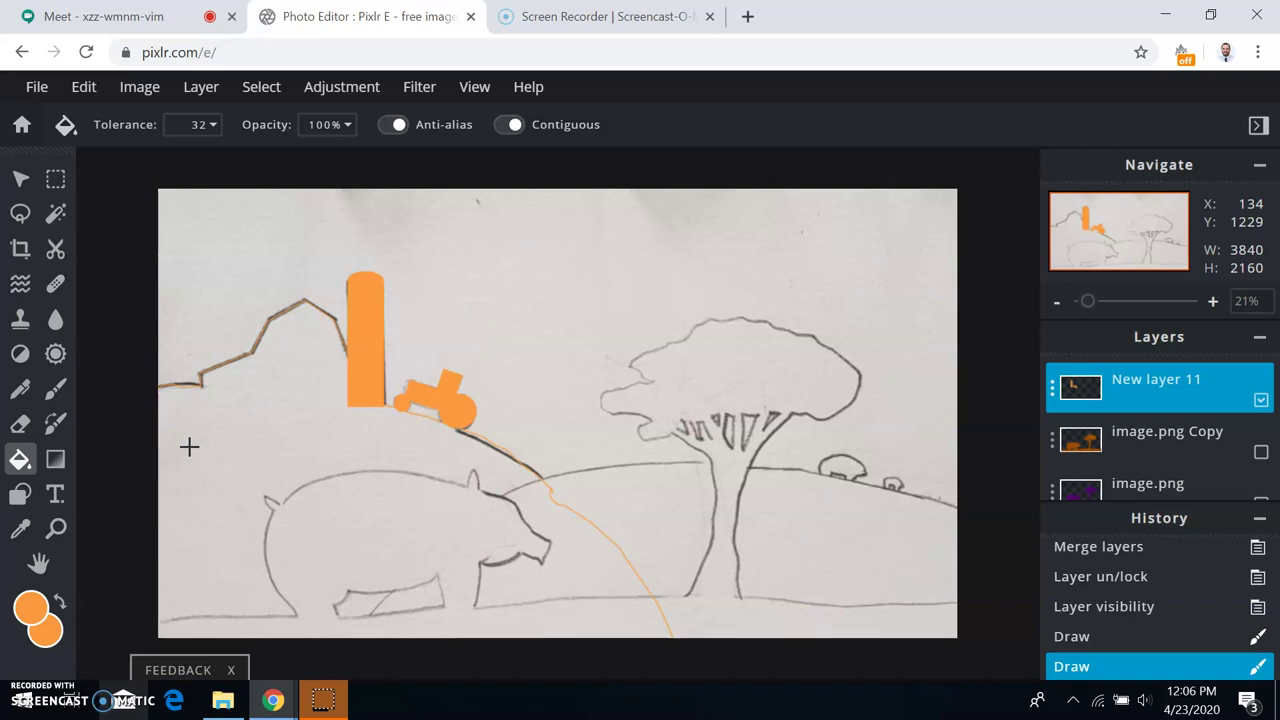
{"action": "left_click_drag", "start_coordinate": [189, 447], "coordinate": [285, 500]}
{"action": "left_click", "coordinate": [202, 500]}
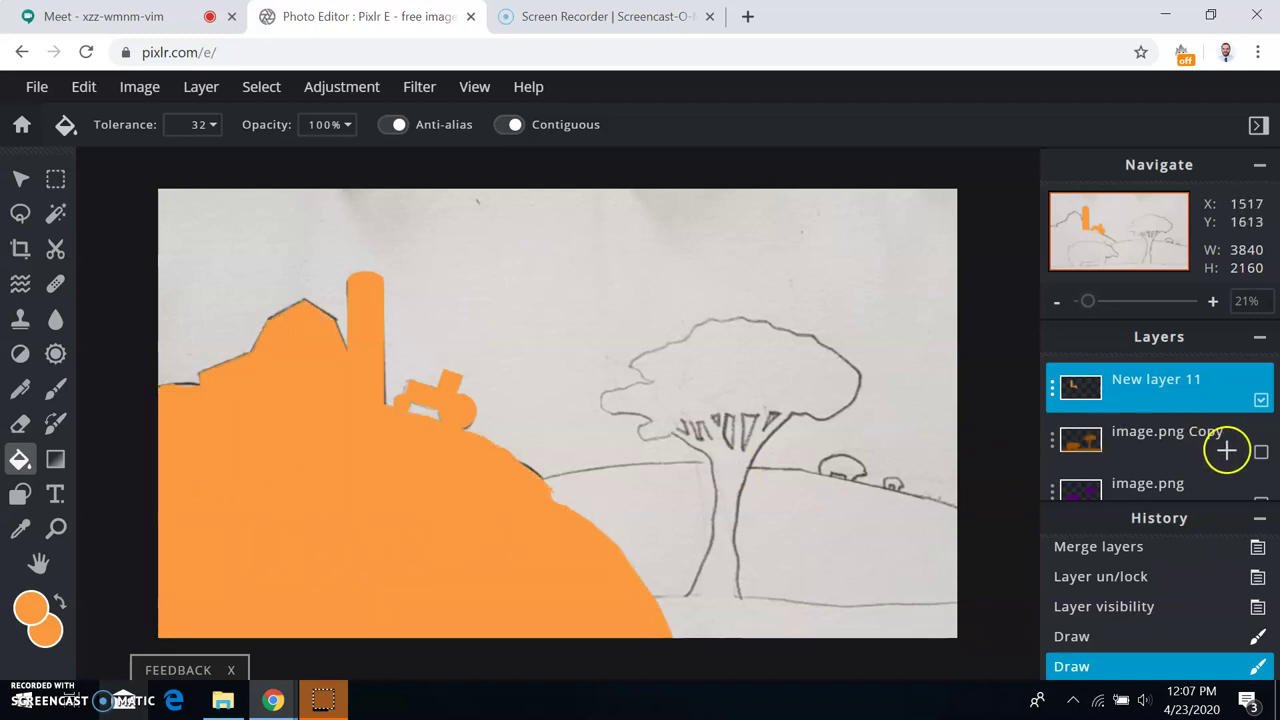
{"action": "left_click", "coordinate": [1261, 453]}
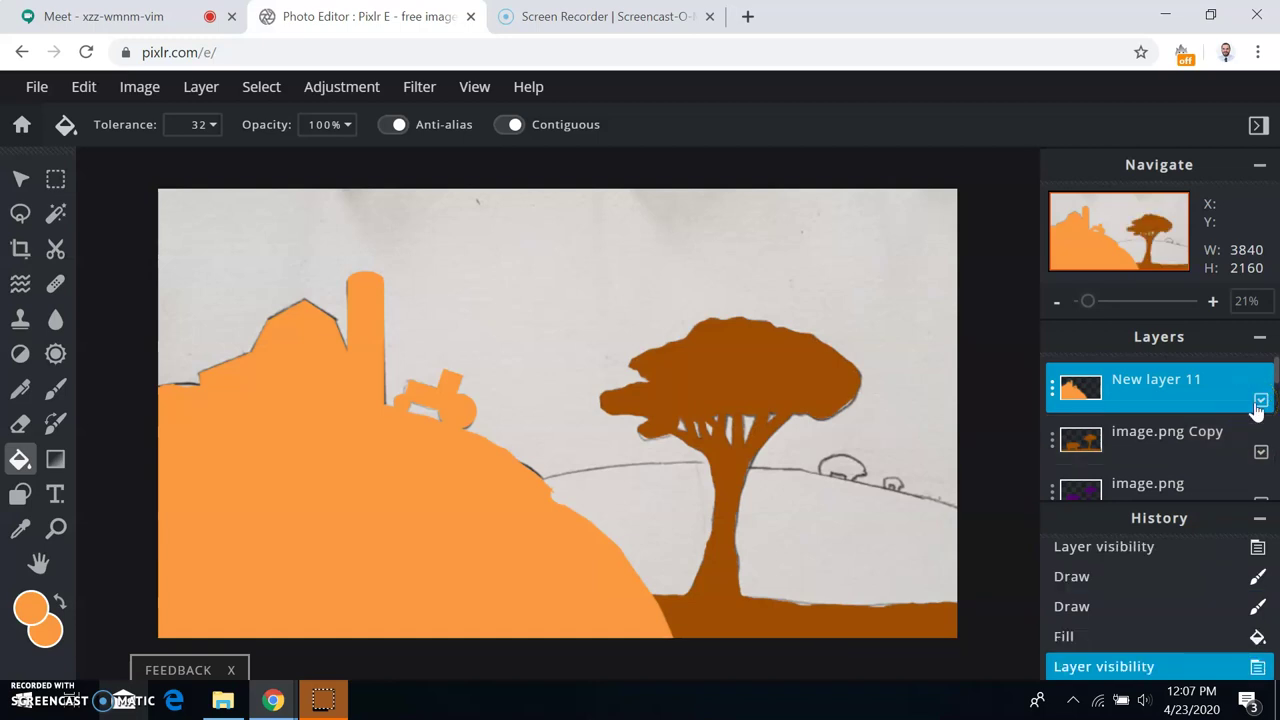
- Show the orange hill layer New layer 6 Copy and move New layer 11 lower in the stack
{"action": "scroll", "coordinate": [1257, 412], "scroll_direction": "down", "scroll_amount": 1}
{"action": "scroll", "coordinate": [1257, 412], "scroll_direction": "down", "scroll_amount": 1}
{"action": "scroll", "coordinate": [1257, 414], "scroll_direction": "up", "scroll_amount": 1}
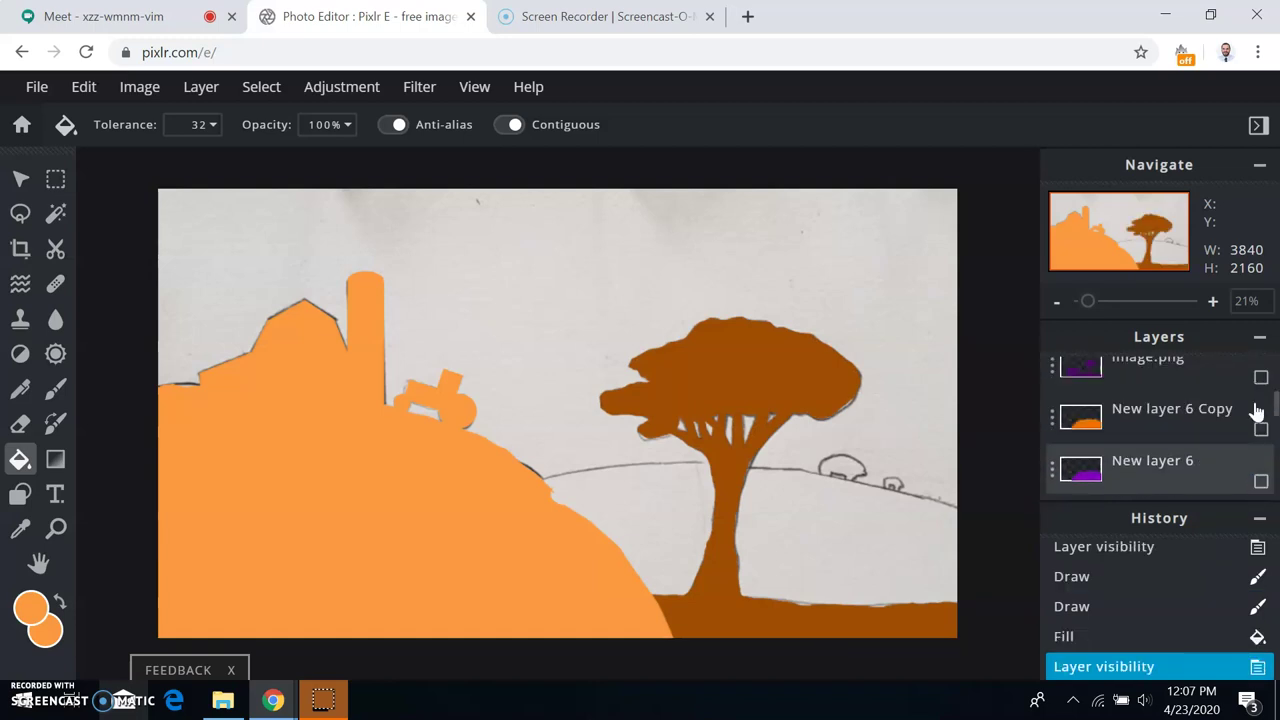
{"action": "left_click", "coordinate": [1258, 457]}
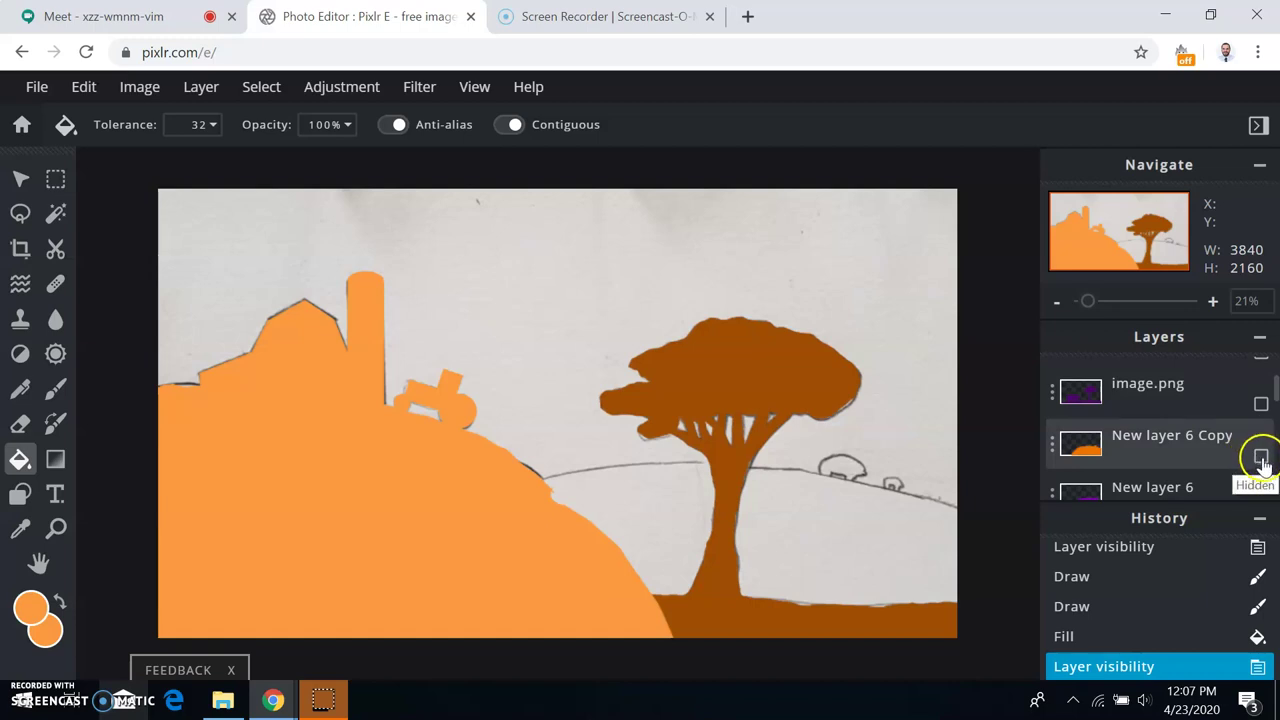
{"action": "left_click", "coordinate": [1261, 458]}
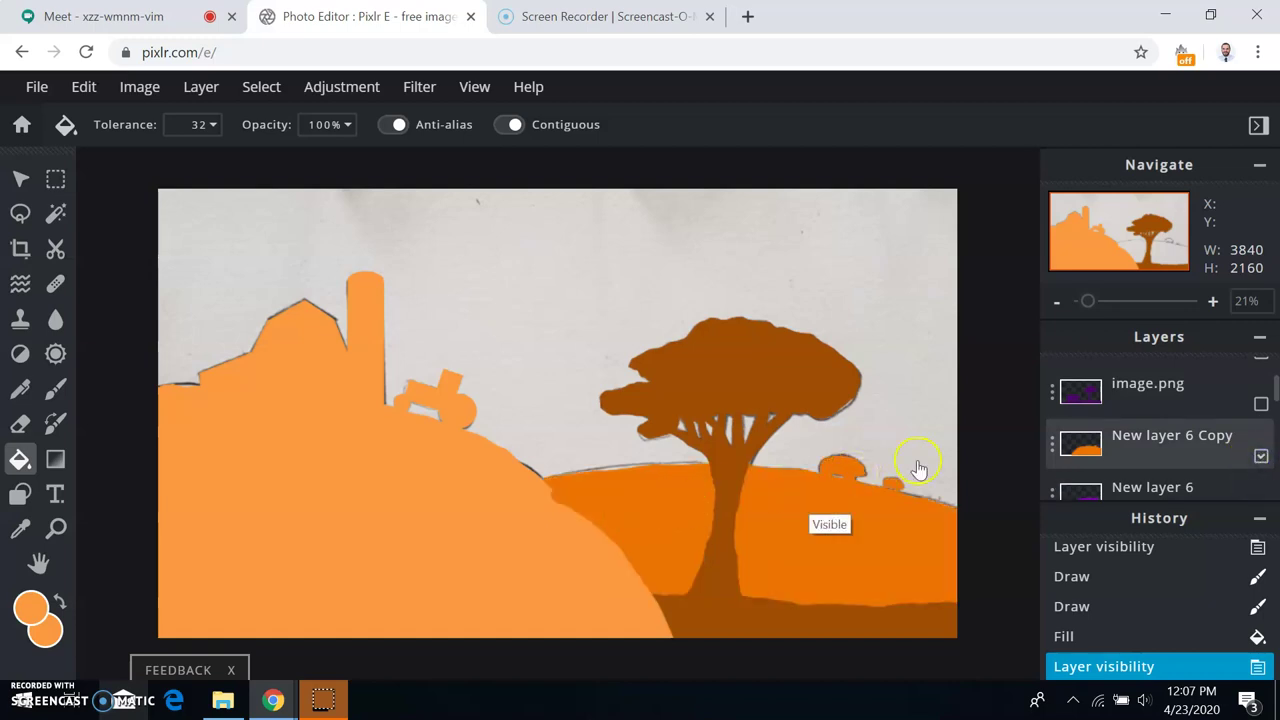
{"action": "scroll", "coordinate": [1103, 368], "scroll_direction": "up", "scroll_amount": 2}
{"action": "left_click", "coordinate": [1105, 380]}
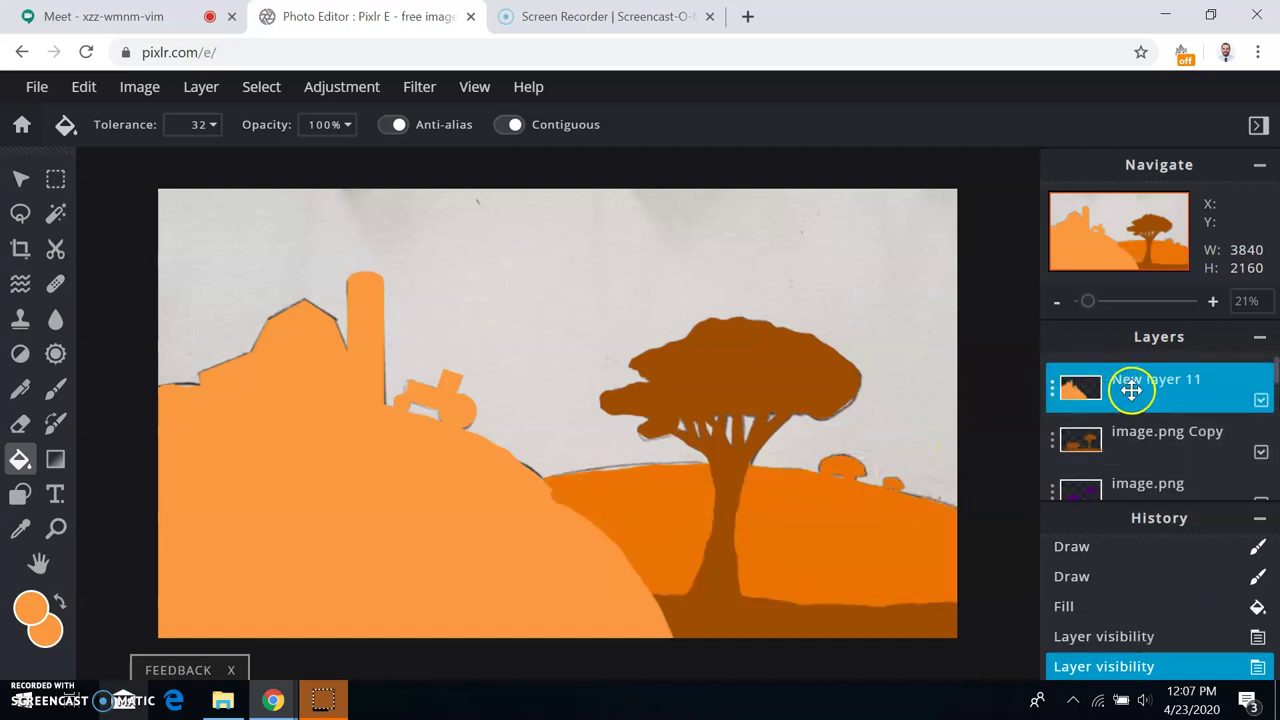
{"action": "left_click_drag", "start_coordinate": [1131, 390], "coordinate": [1154, 454]}
{"action": "left_click", "coordinate": [740, 488]}
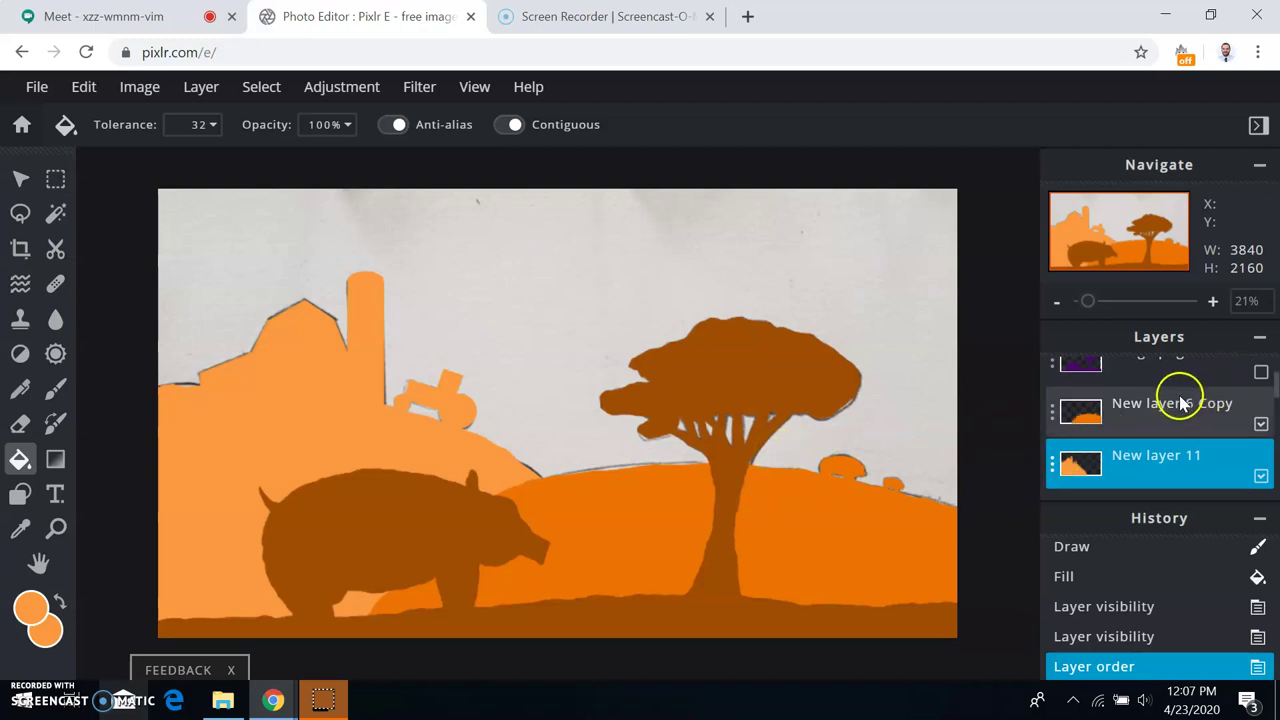
- Hide the barn-and-hill, brown tree and orange hill layers, leaving only the pencil sketch
{"action": "left_click", "coordinate": [1260, 476]}
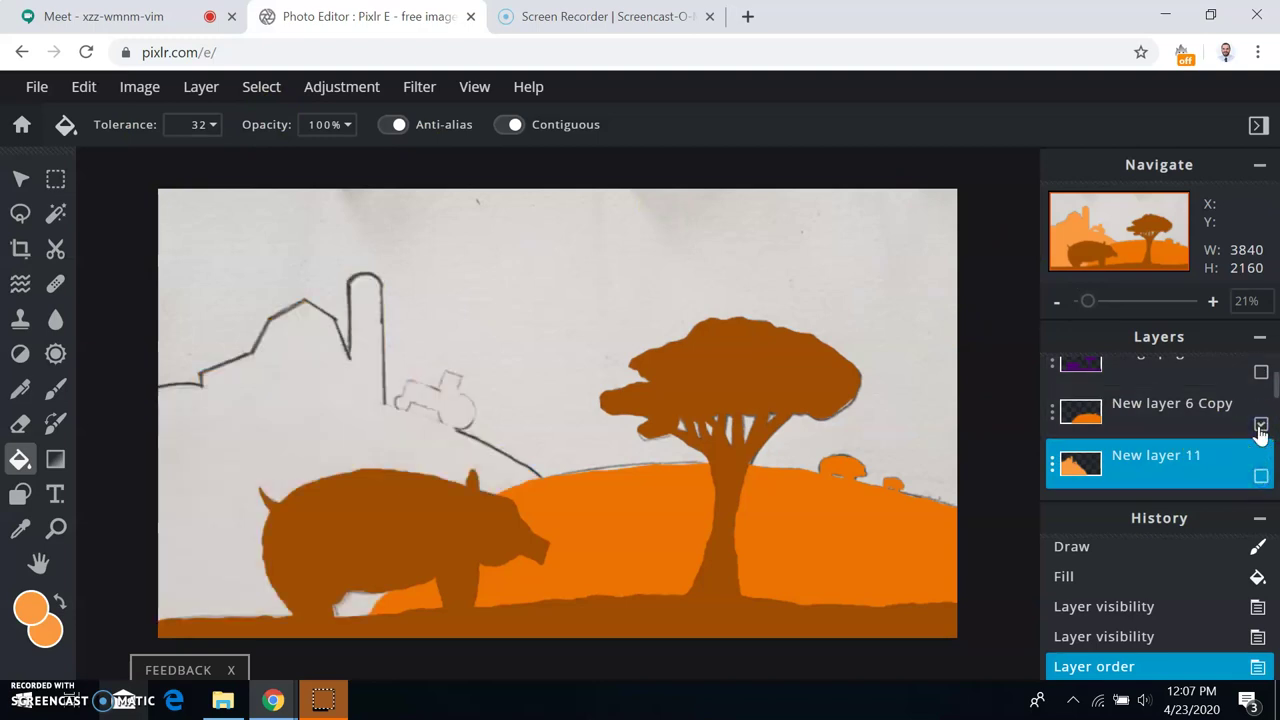
{"action": "left_click", "coordinate": [1260, 428]}
{"action": "scroll", "coordinate": [1250, 436], "scroll_direction": "up", "scroll_amount": 1}
{"action": "left_click", "coordinate": [1261, 451]}
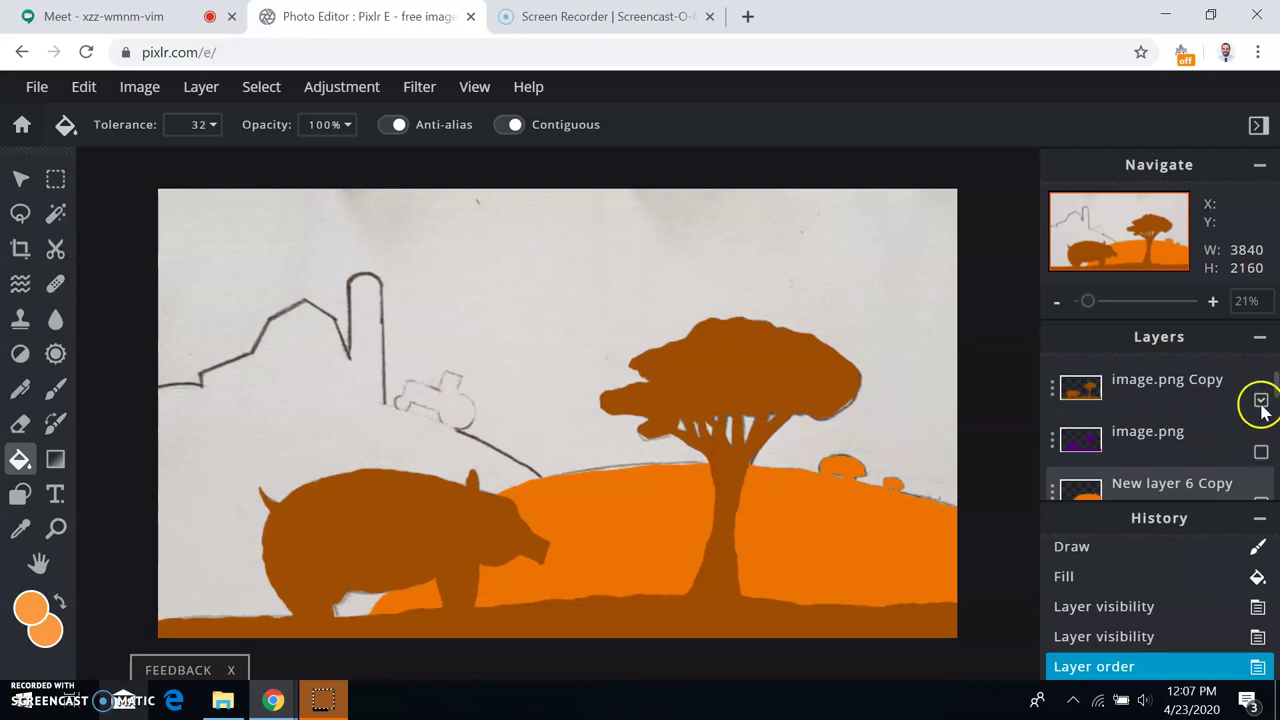
{"action": "left_click", "coordinate": [1261, 401]}
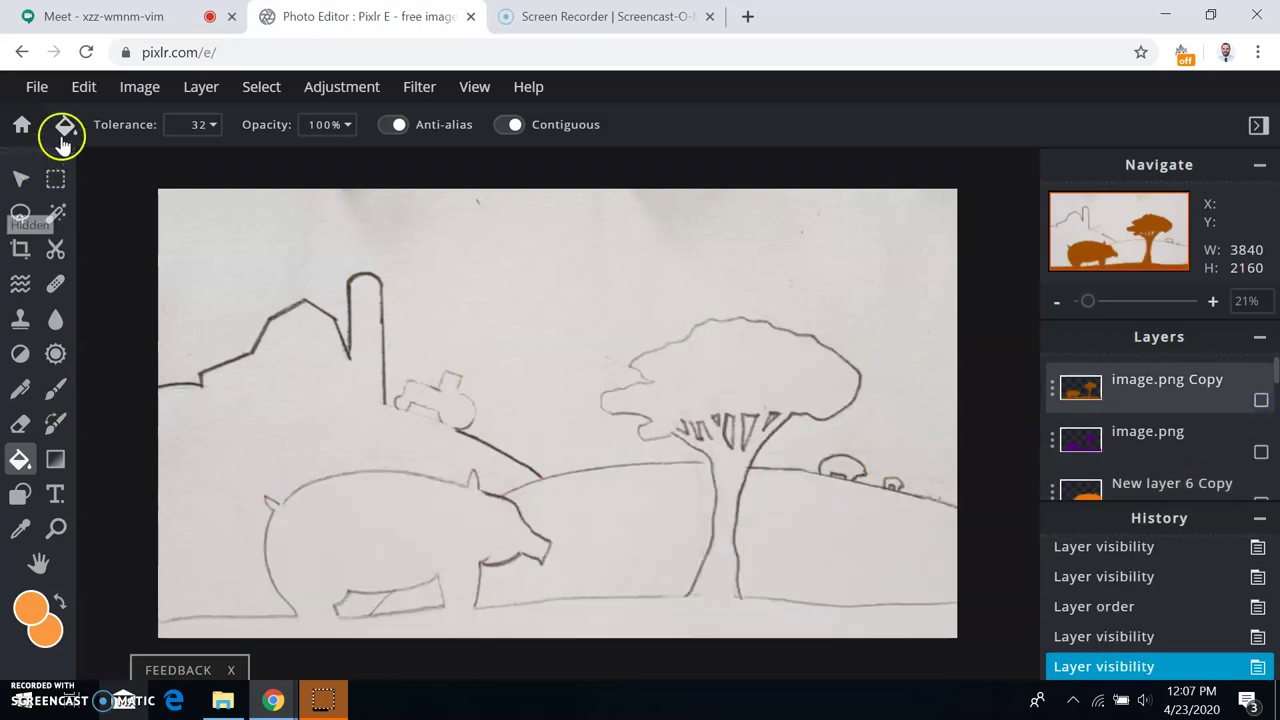
- Add New layer 19, set the foreground colour to red #FE0408, and fill the whole canvas
{"action": "left_click", "coordinate": [196, 89]}
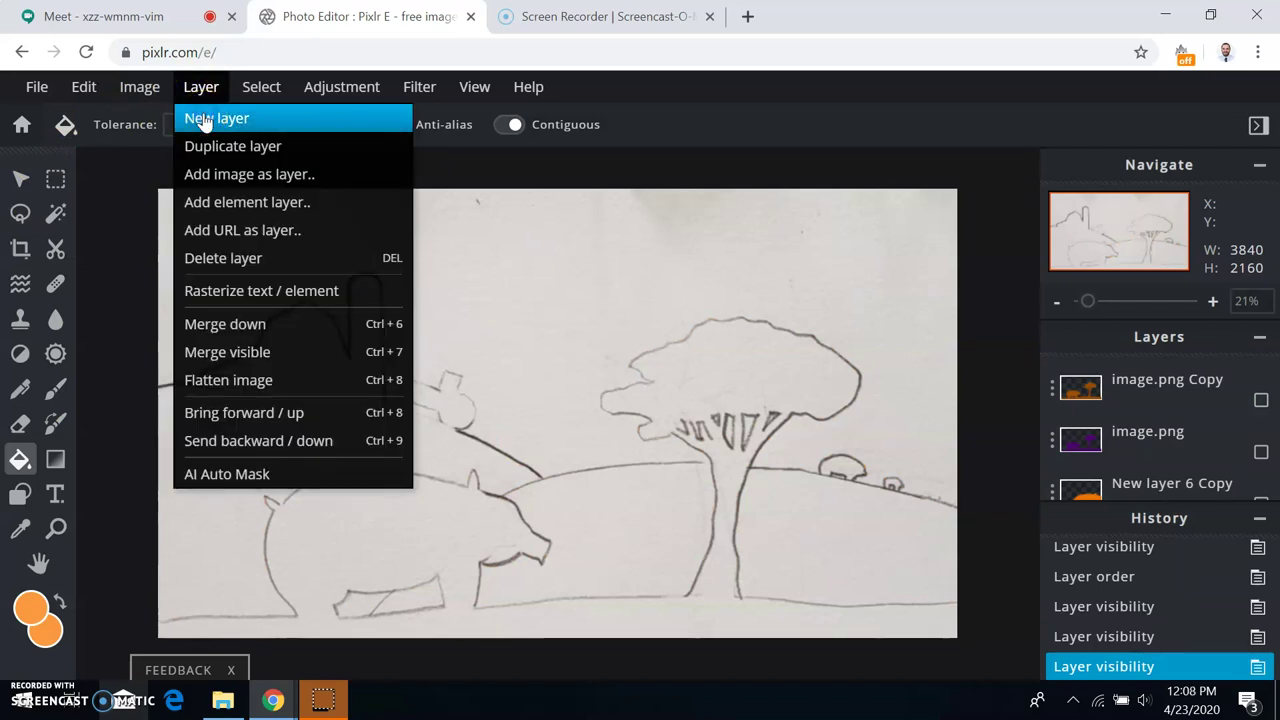
{"action": "left_click", "coordinate": [203, 119]}
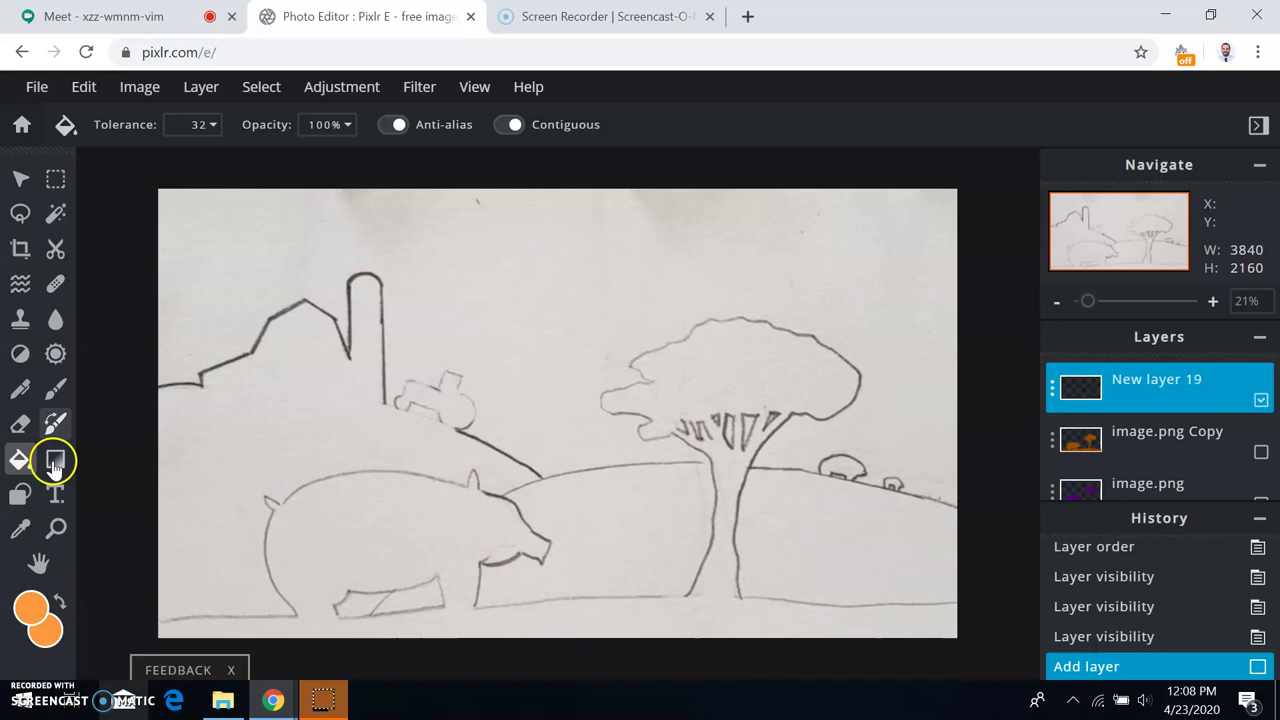
{"action": "left_click", "coordinate": [30, 608]}
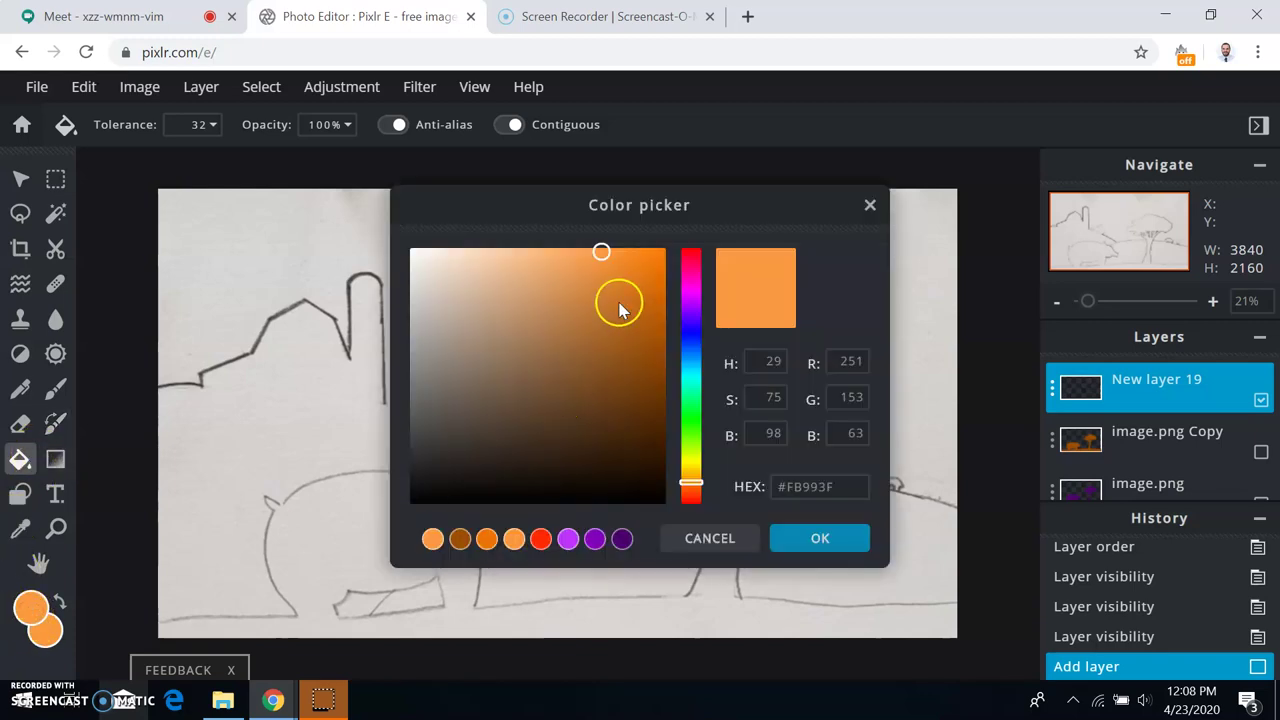
{"action": "left_click", "coordinate": [691, 258]}
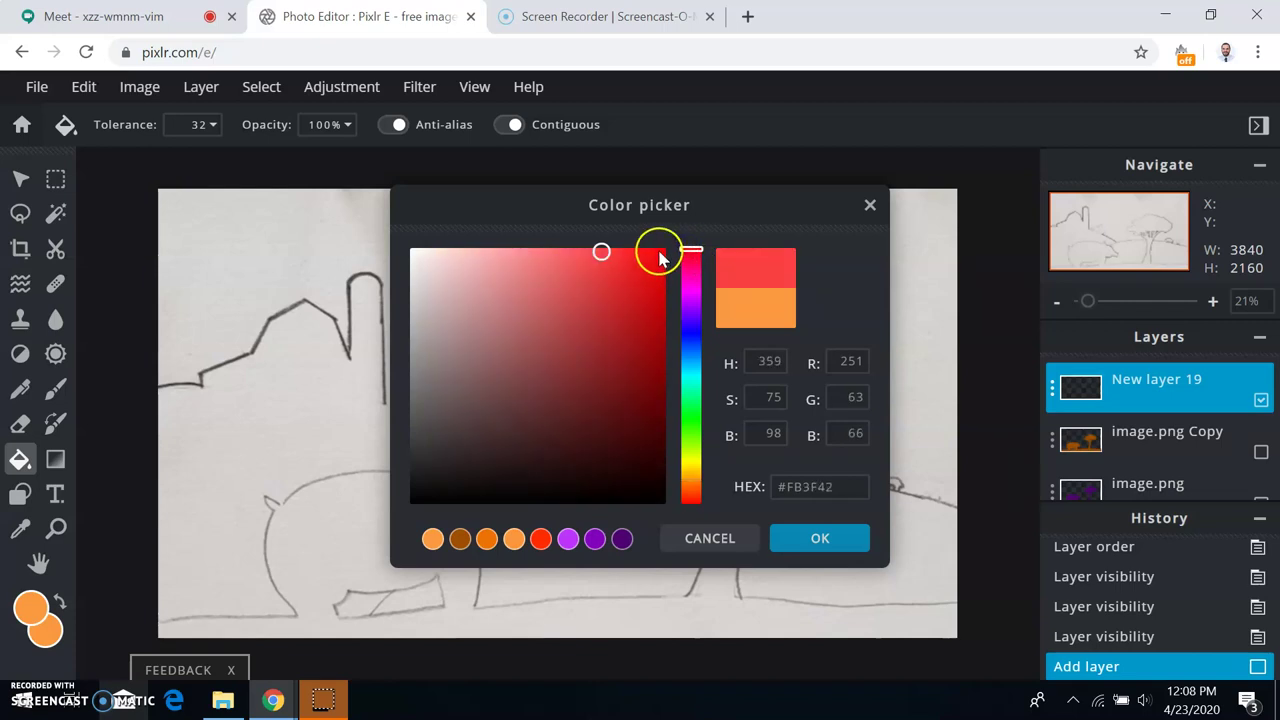
{"action": "left_click", "coordinate": [661, 250]}
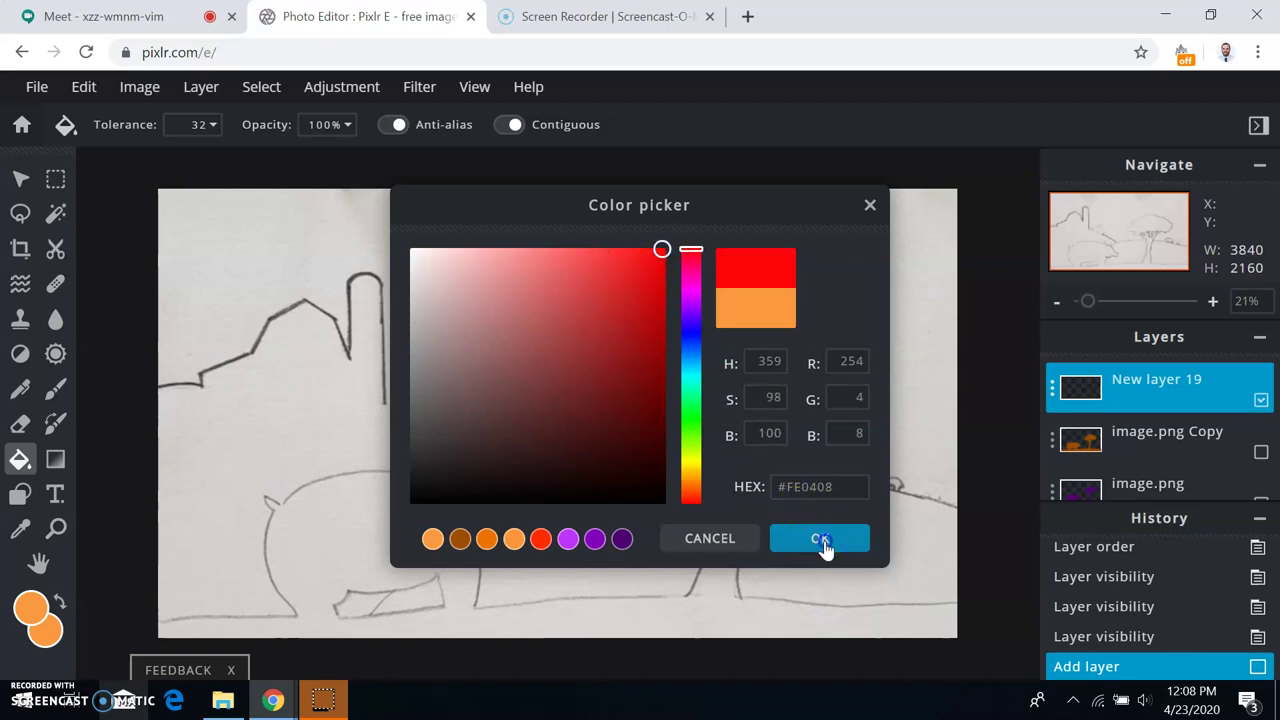
{"action": "left_click", "coordinate": [1025, 406]}
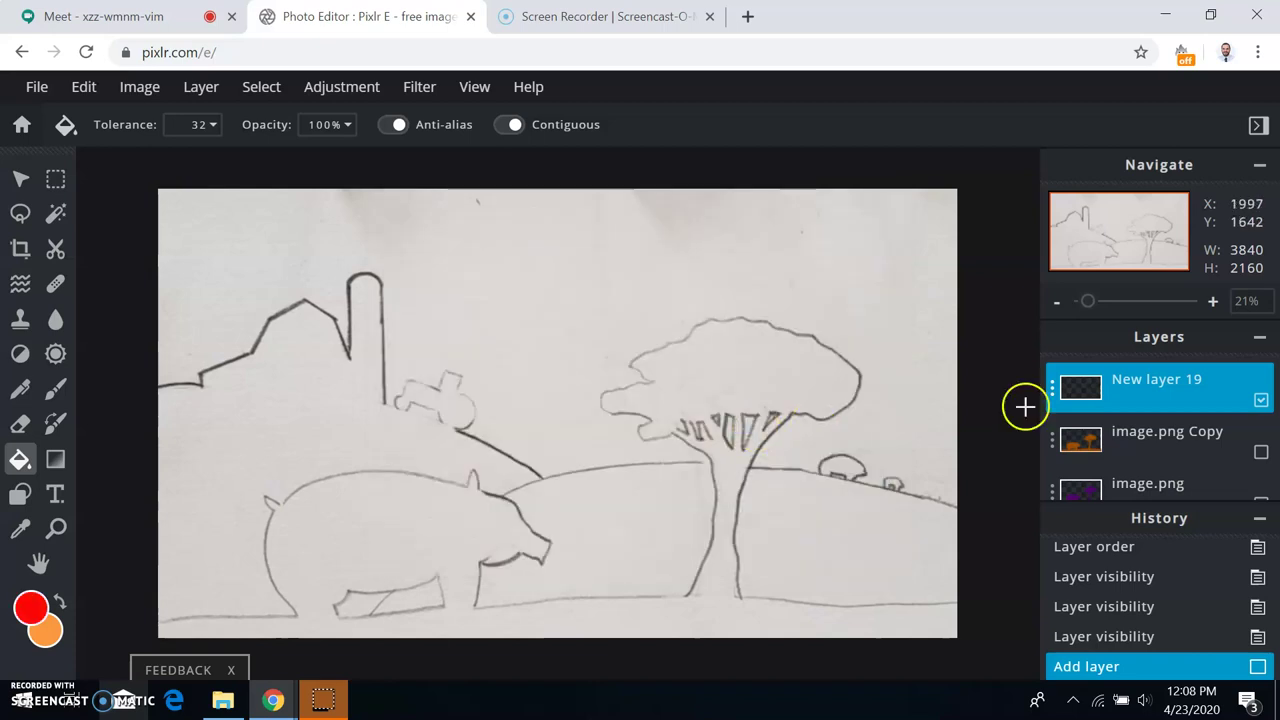
{"action": "left_click", "coordinate": [430, 392]}
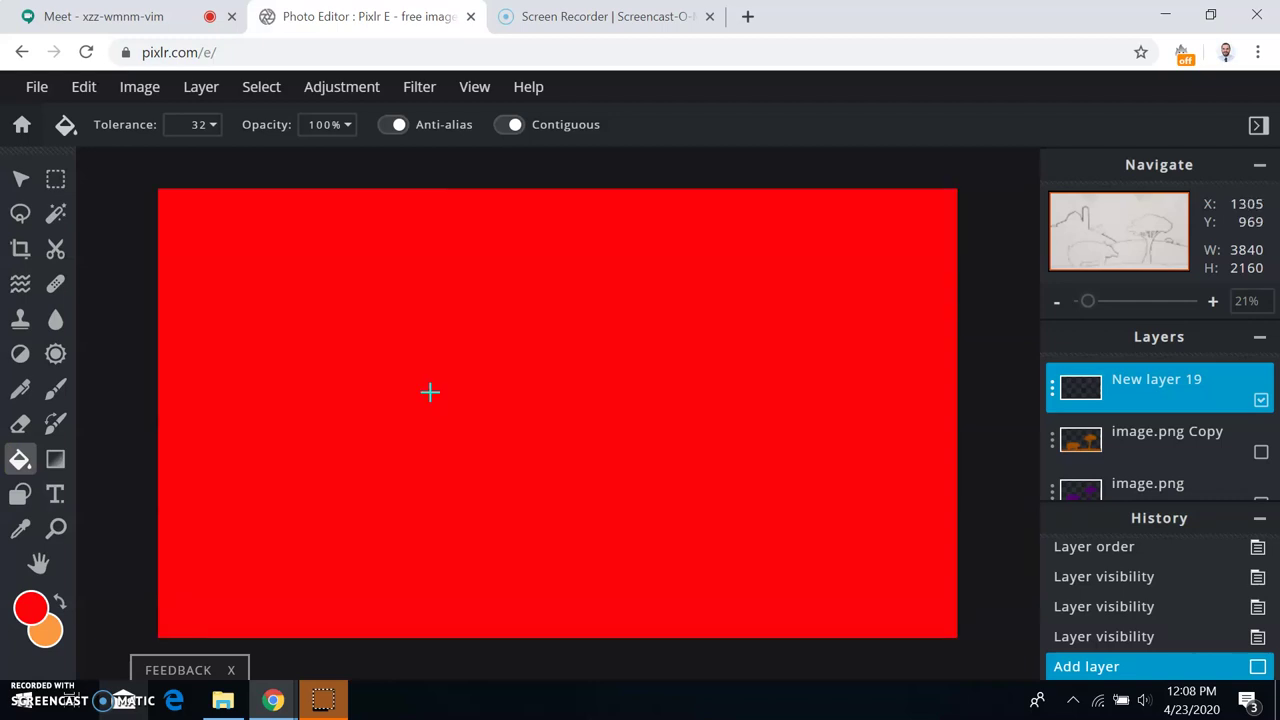
- Set both the foreground and secondary colours to the lighter red #FD2A2D
{"action": "left_click", "coordinate": [21, 496]}
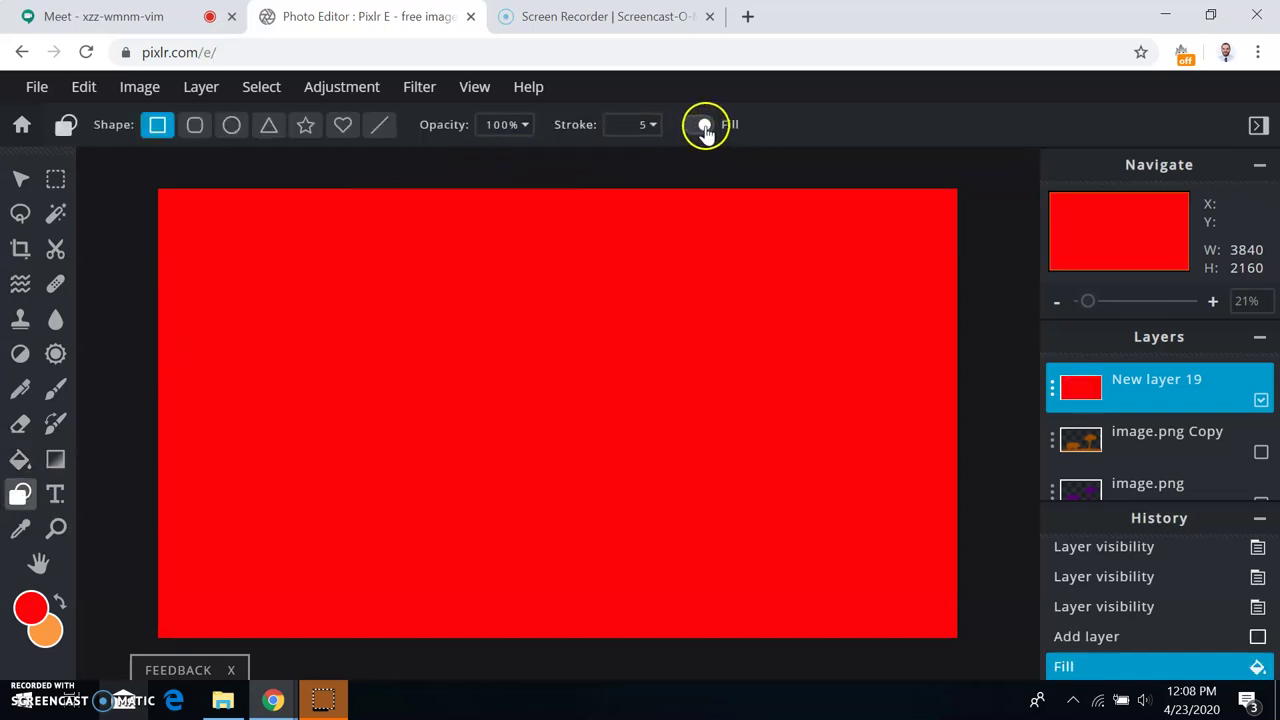
{"action": "left_click", "coordinate": [30, 608]}
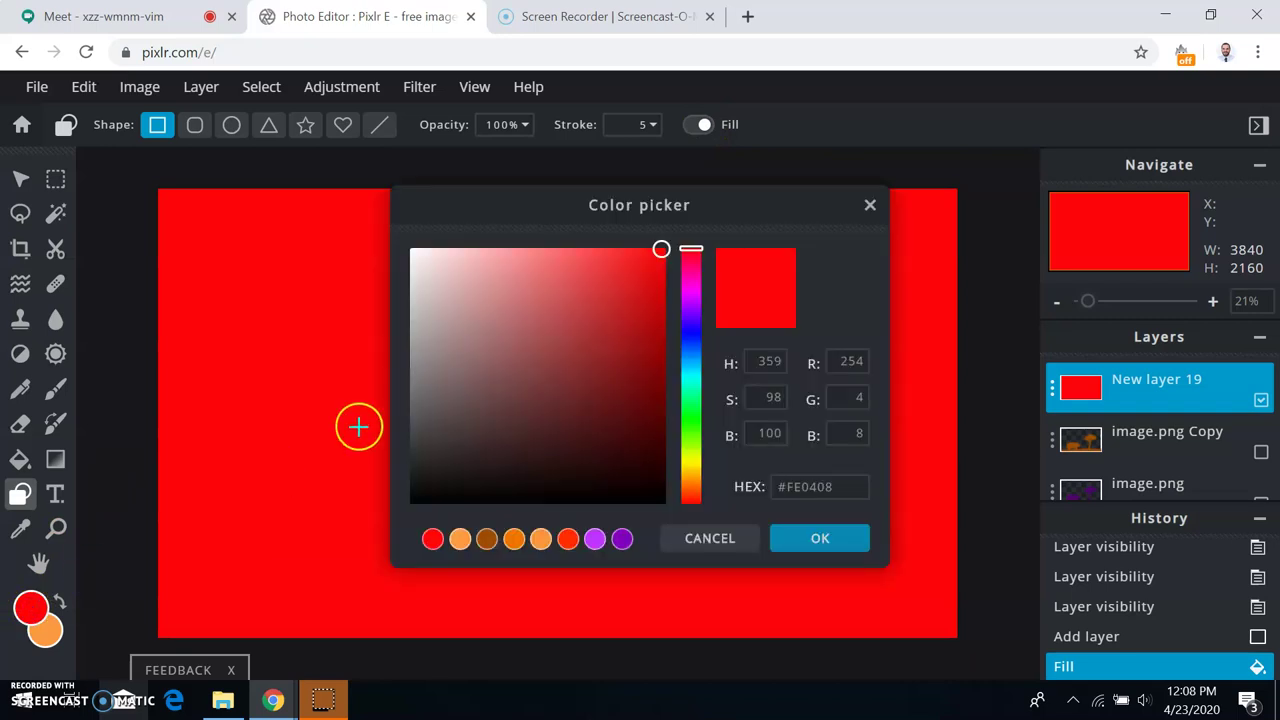
{"action": "left_click", "coordinate": [646, 250]}
{"action": "left_click_drag", "start_coordinate": [637, 252], "coordinate": [626, 254]}
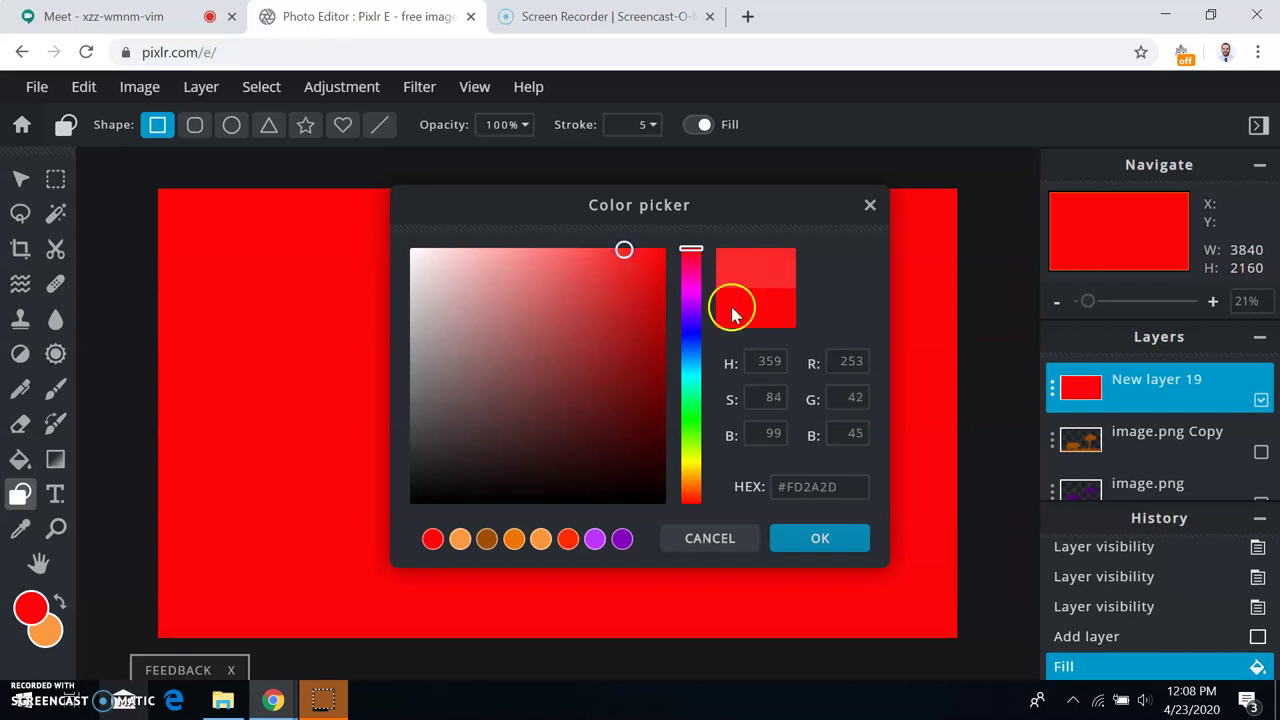
{"action": "left_click", "coordinate": [820, 538]}
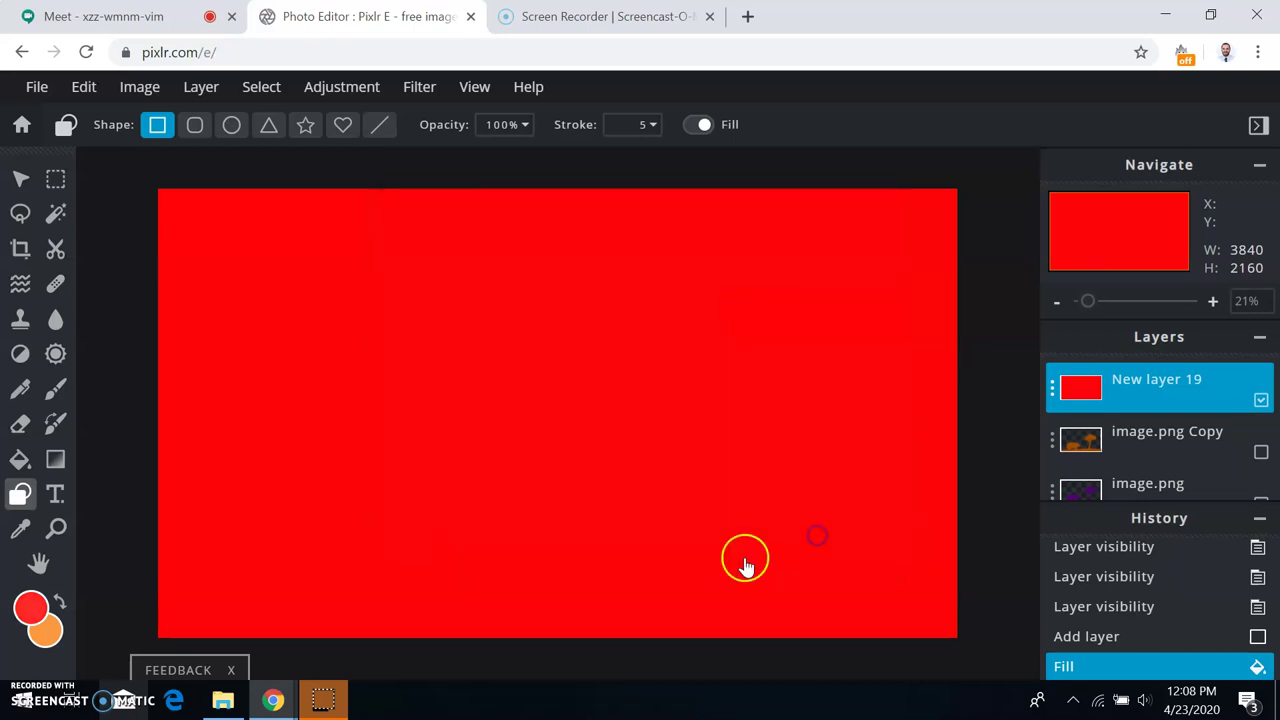
{"action": "left_click", "coordinate": [45, 630]}
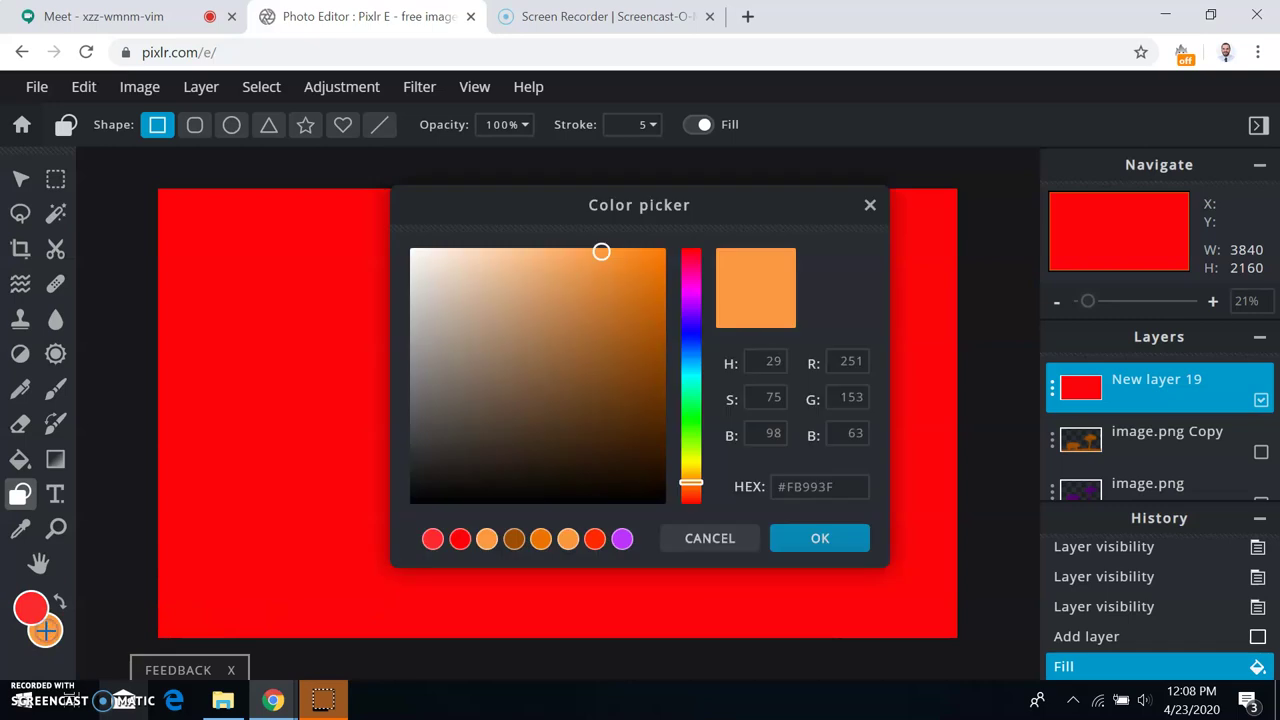
{"action": "left_click", "coordinate": [432, 540]}
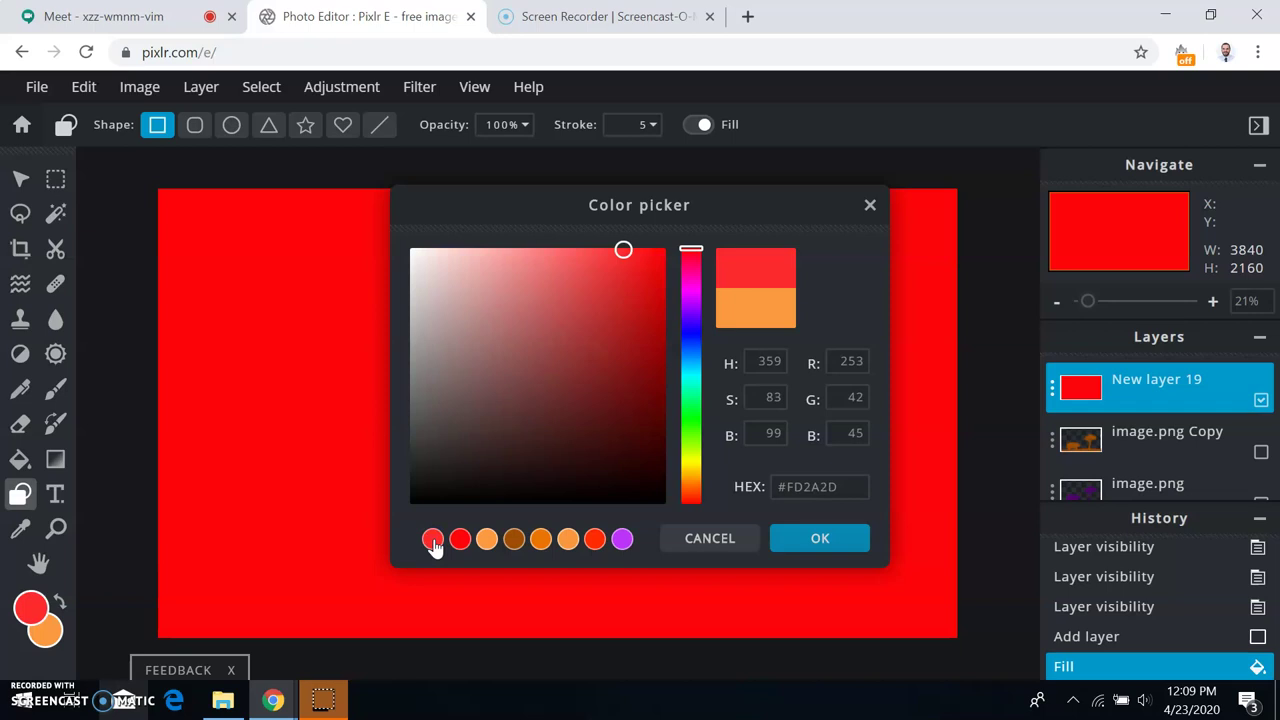
{"action": "left_click", "coordinate": [820, 538]}
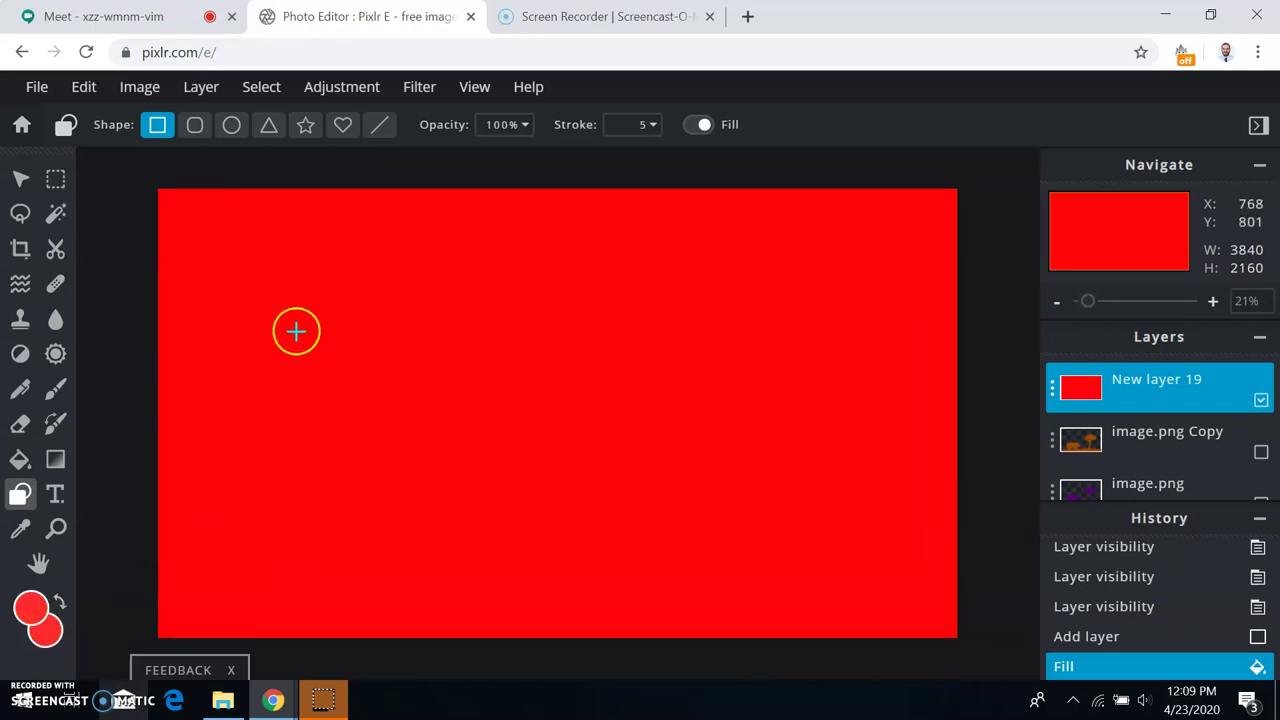
- Draw a large filled red circle near the centre of the canvas
{"action": "left_click", "coordinate": [231, 126]}
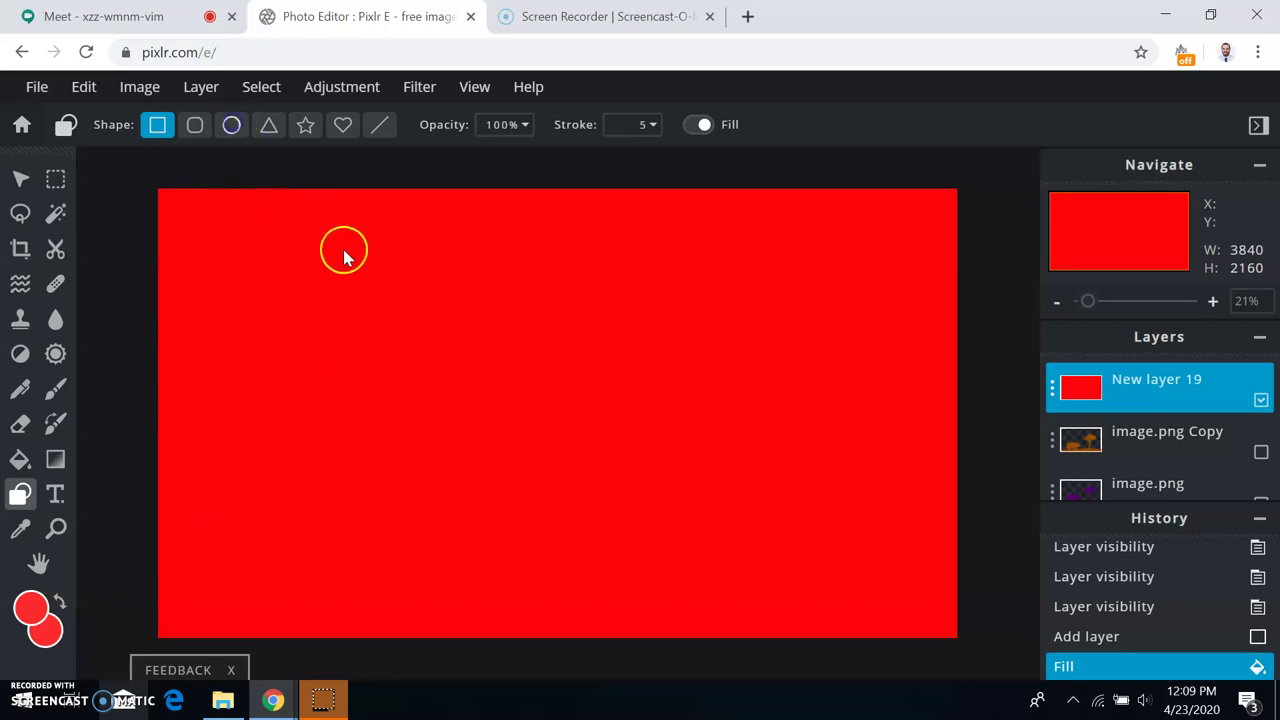
{"action": "left_click_drag", "start_coordinate": [240, 212], "coordinate": [405, 197]}
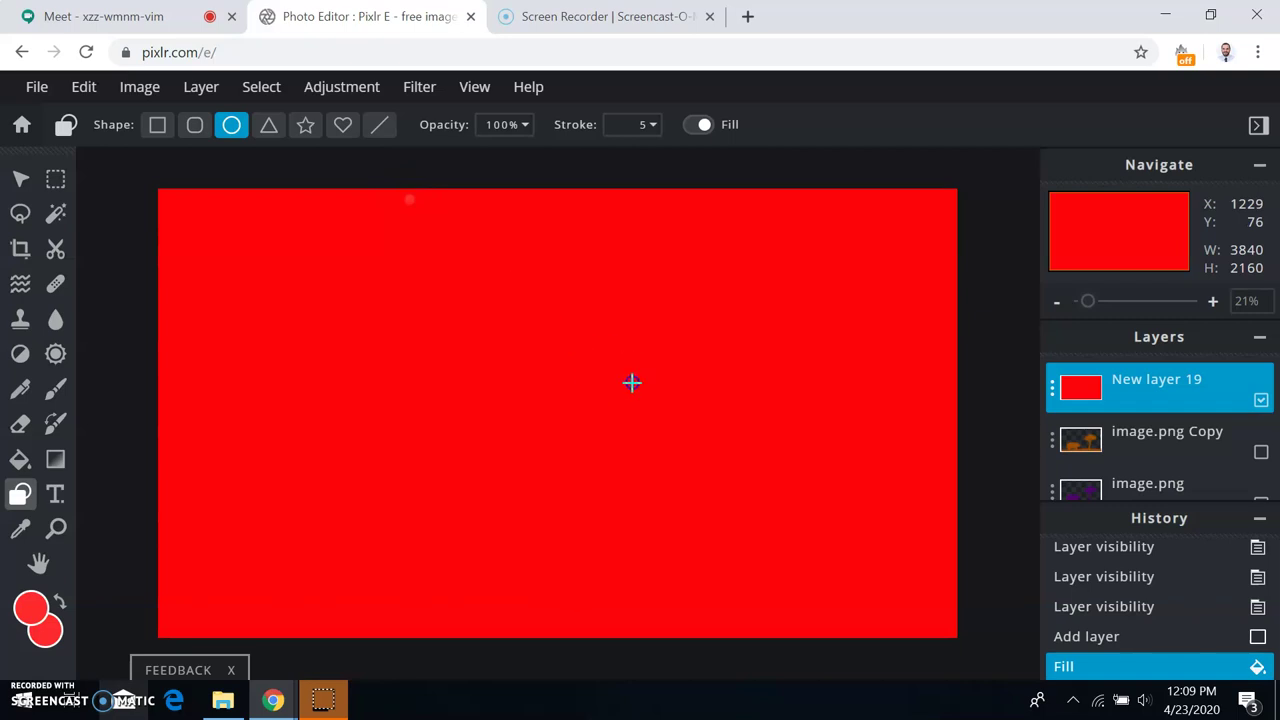
{"action": "mouse_move", "coordinate": [632, 383]}
{"action": "left_mouse_down"}
{"action": "mouse_move", "coordinate": [706, 437]}
{"action": "mouse_move", "coordinate": [711, 523]}
{"action": "mouse_move", "coordinate": [733, 530]}
{"action": "left_mouse_up"}
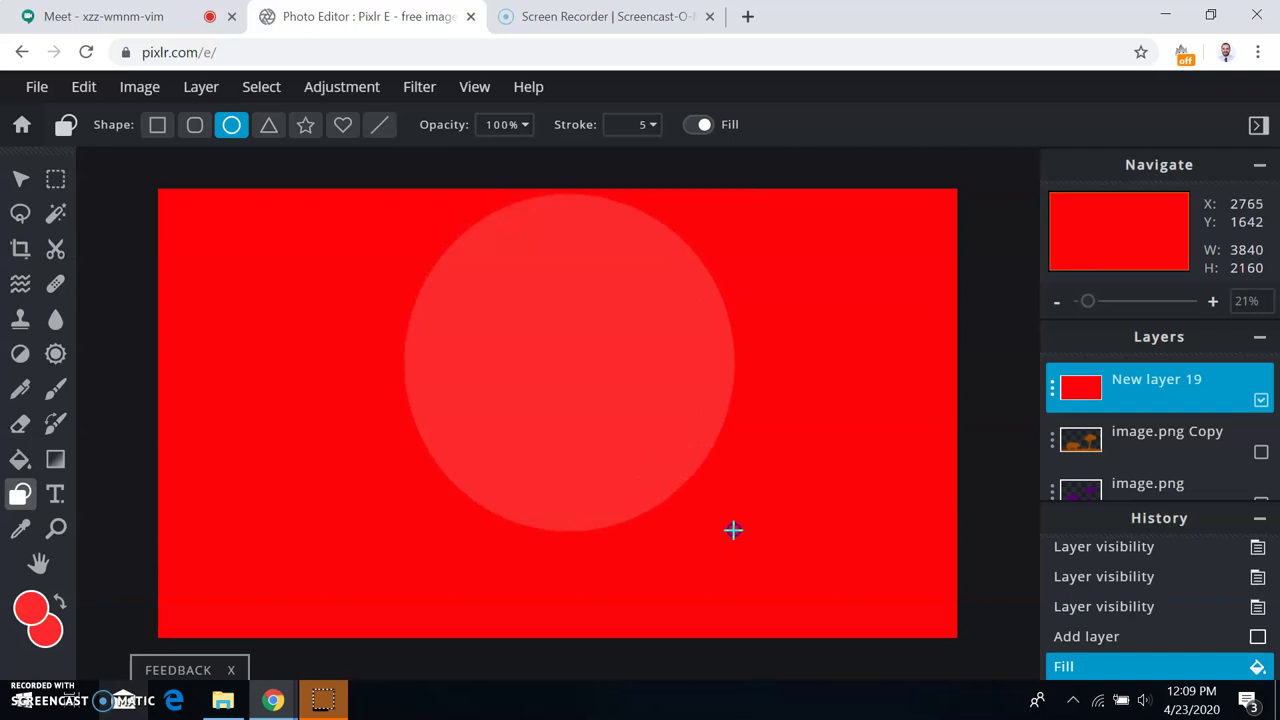
- Set both colours to the paler red #FC373A and draw a smaller circle inside the first
{"action": "left_click", "coordinate": [35, 610]}
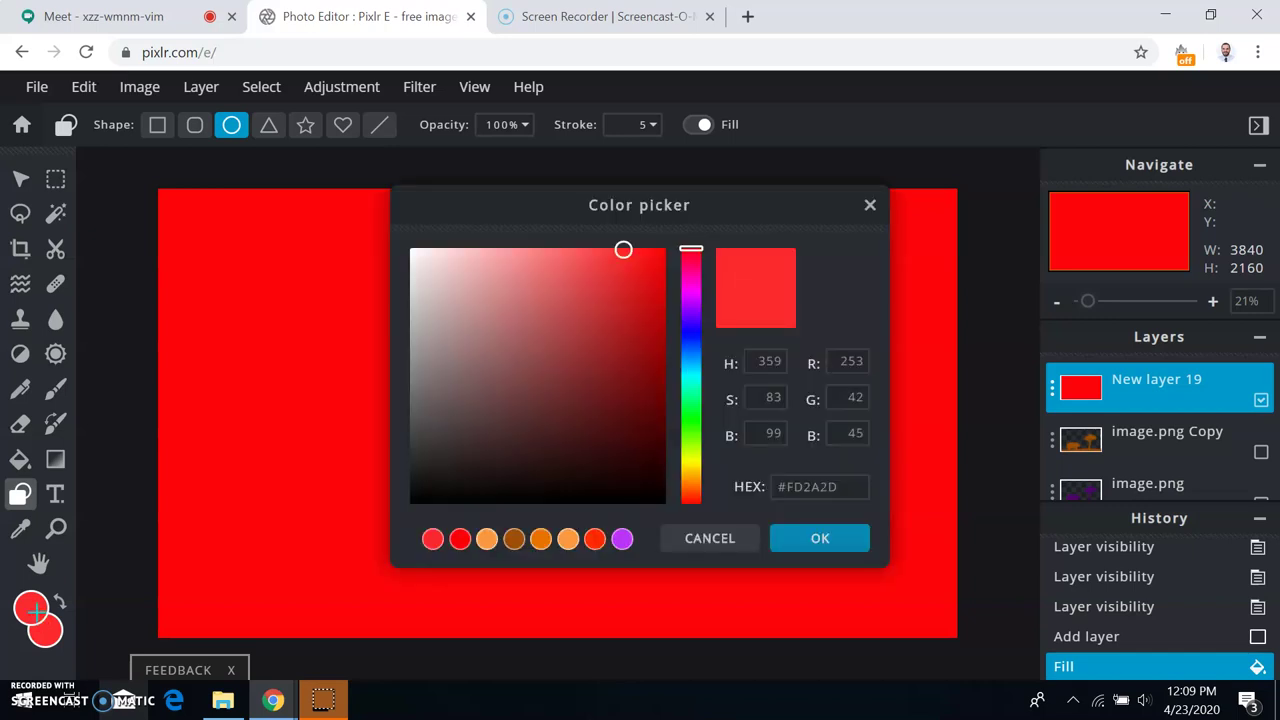
{"action": "left_click", "coordinate": [611, 252]}
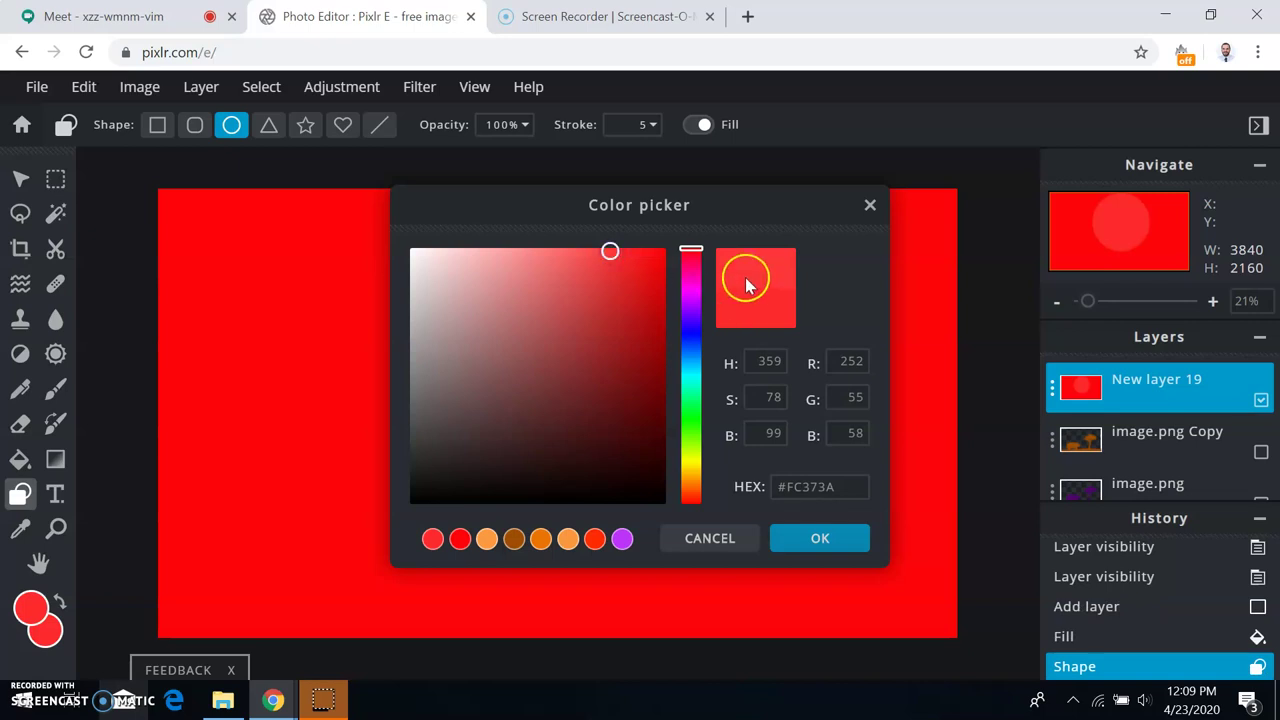
{"action": "left_click", "coordinate": [823, 537]}
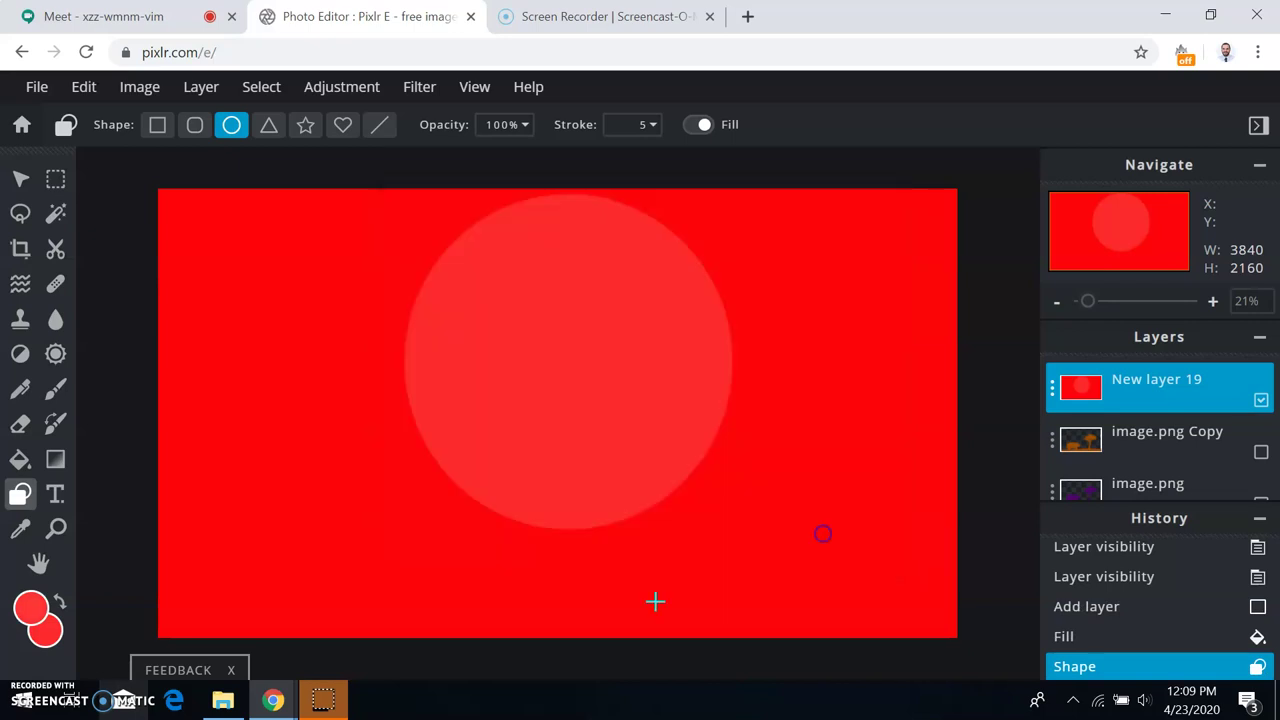
{"action": "left_click", "coordinate": [53, 628]}
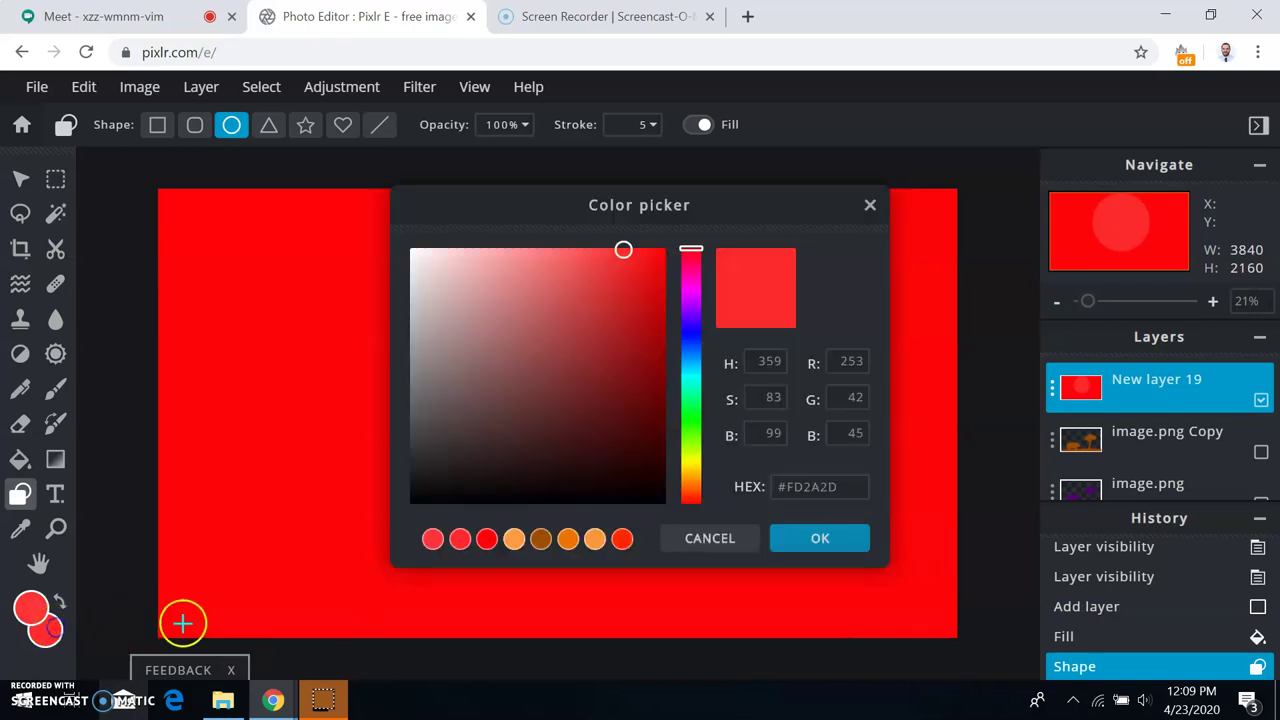
{"action": "left_click", "coordinate": [432, 541]}
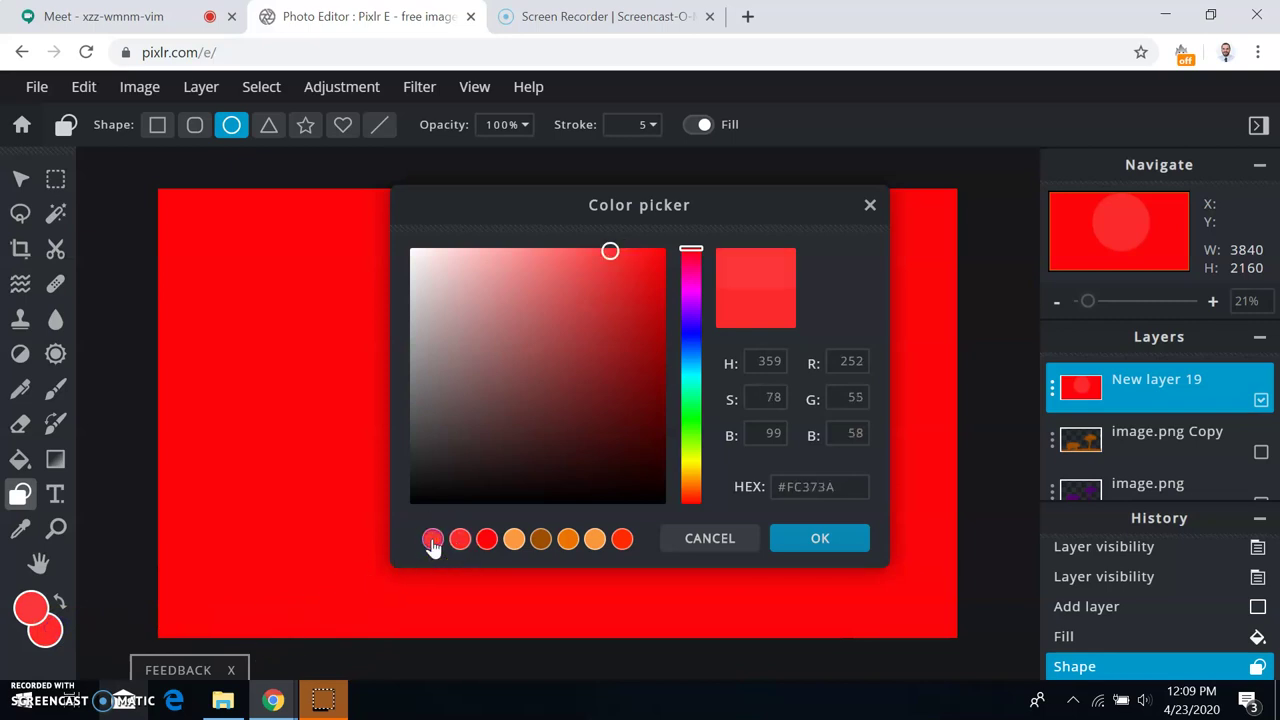
{"action": "left_click", "coordinate": [800, 537]}
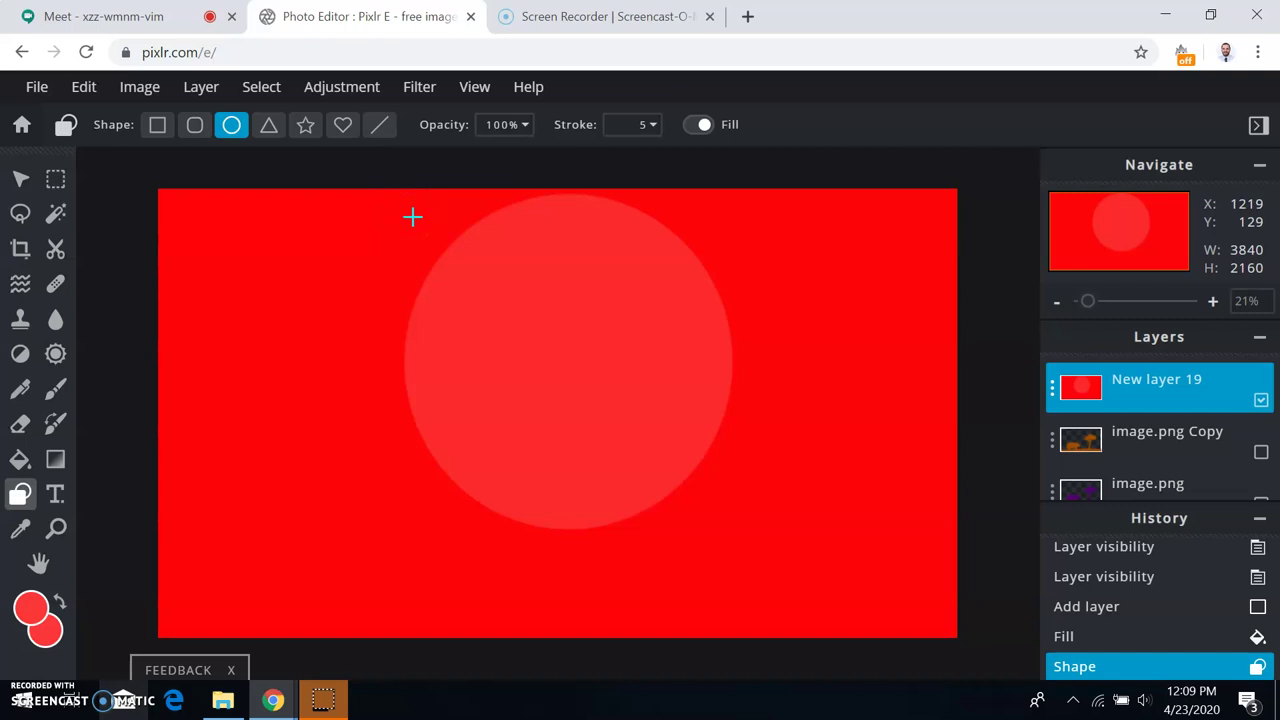
{"action": "left_click_drag", "start_coordinate": [539, 354], "coordinate": [722, 510]}
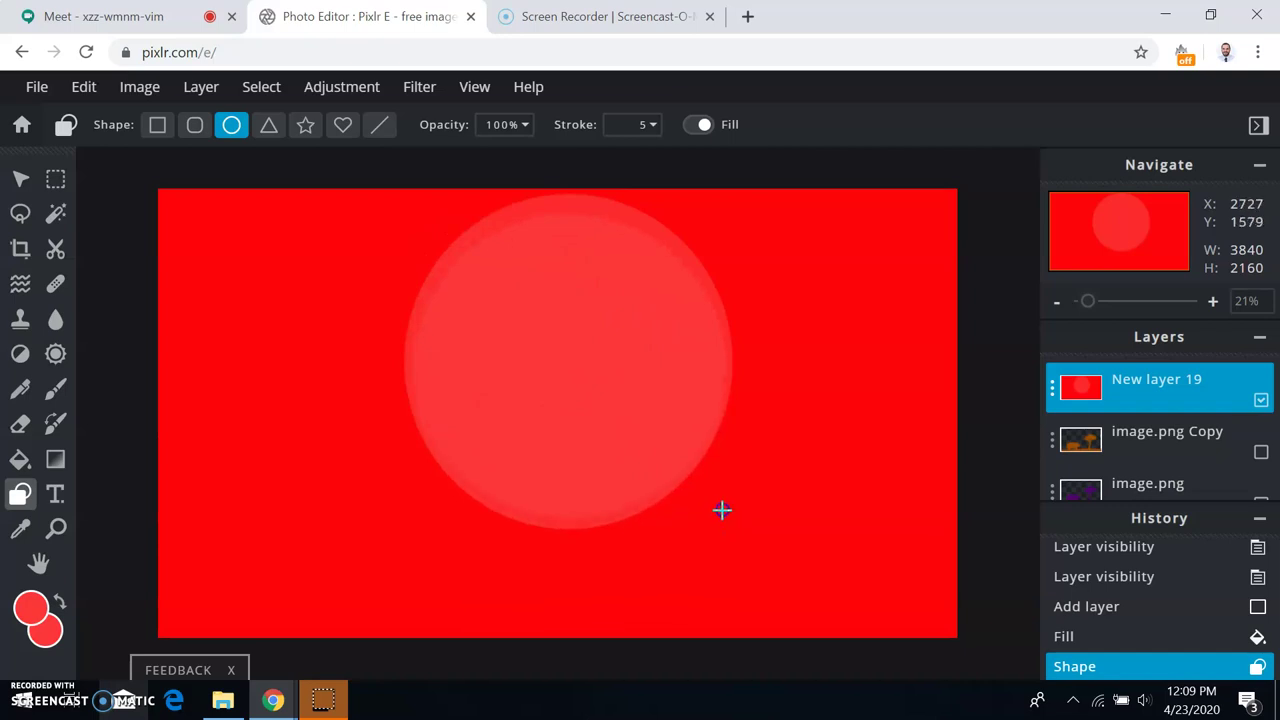
- Set both colour swatches to an even lighter red and drag a smaller circle inside the rings
{"action": "left_click", "coordinate": [34, 606]}
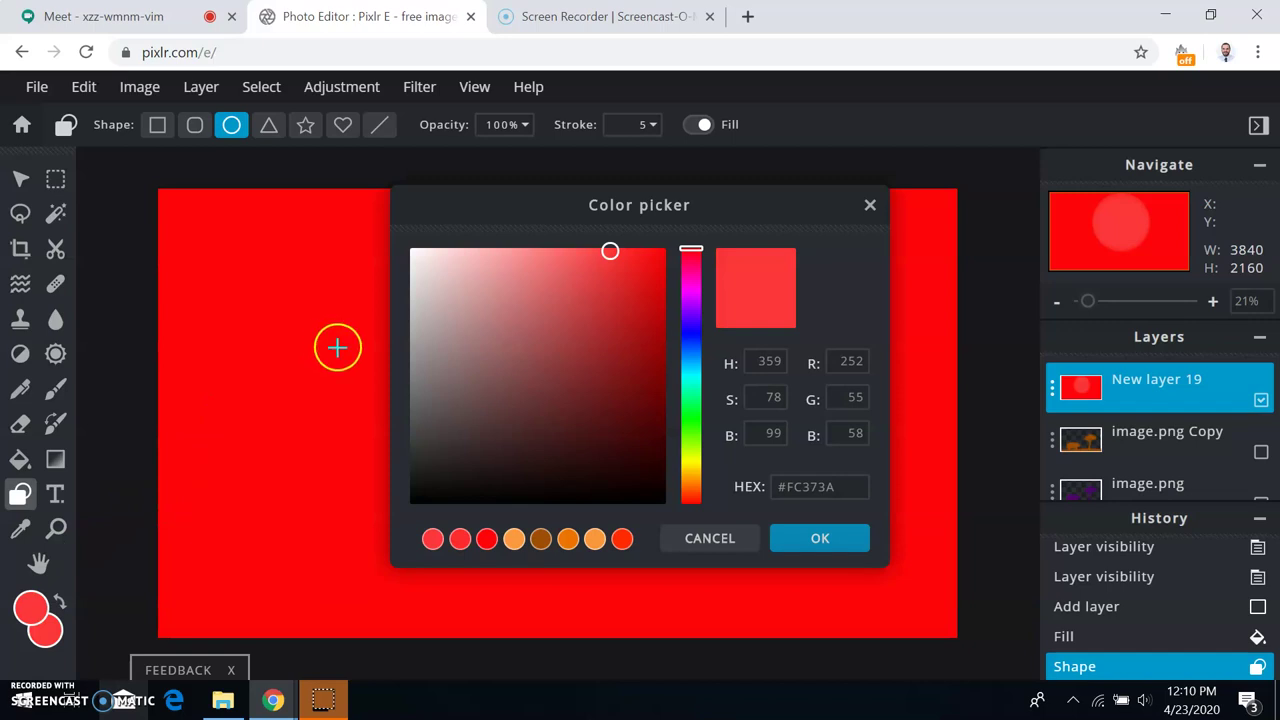
{"action": "left_click", "coordinate": [587, 251]}
{"action": "left_click", "coordinate": [810, 545]}
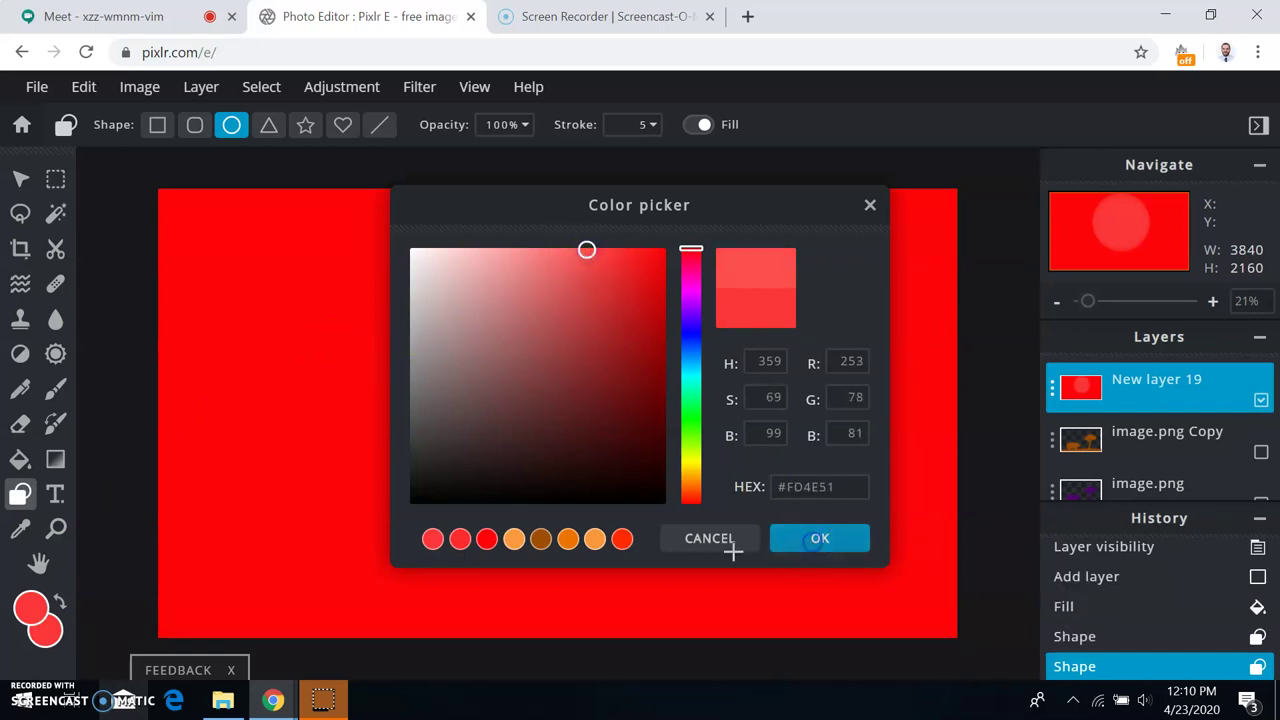
{"action": "left_click", "coordinate": [46, 628]}
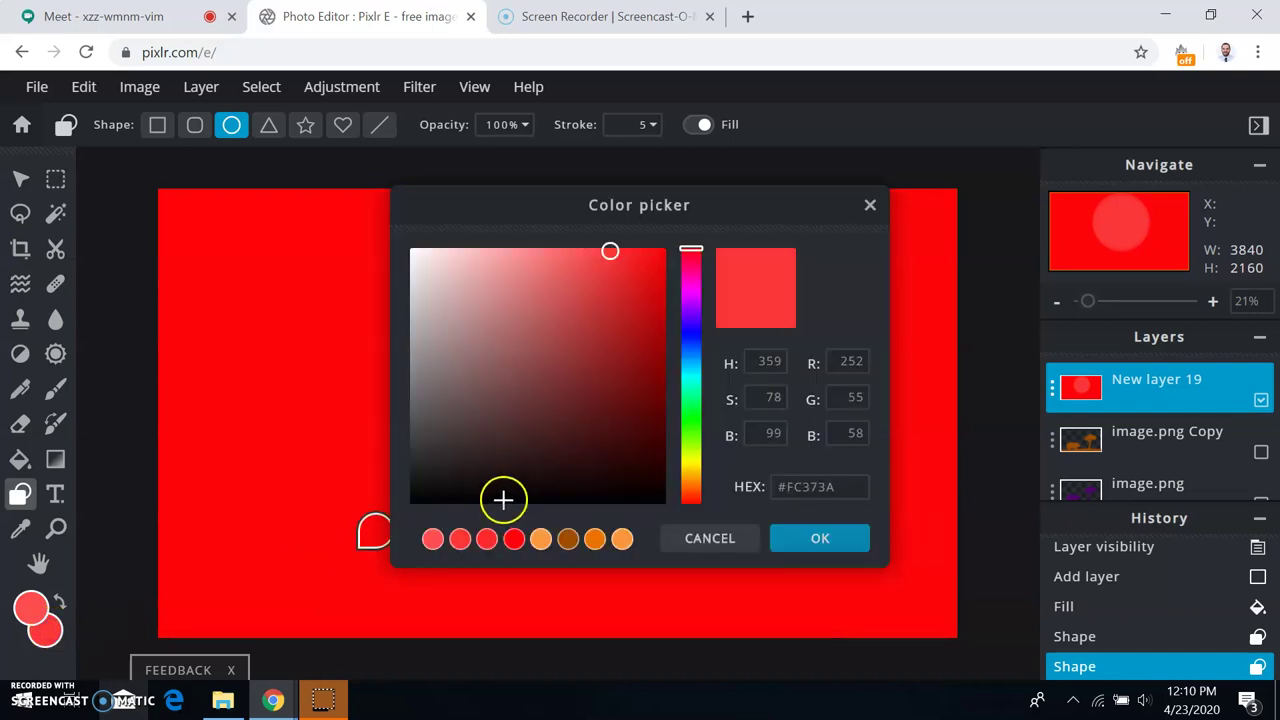
{"action": "left_click", "coordinate": [432, 539]}
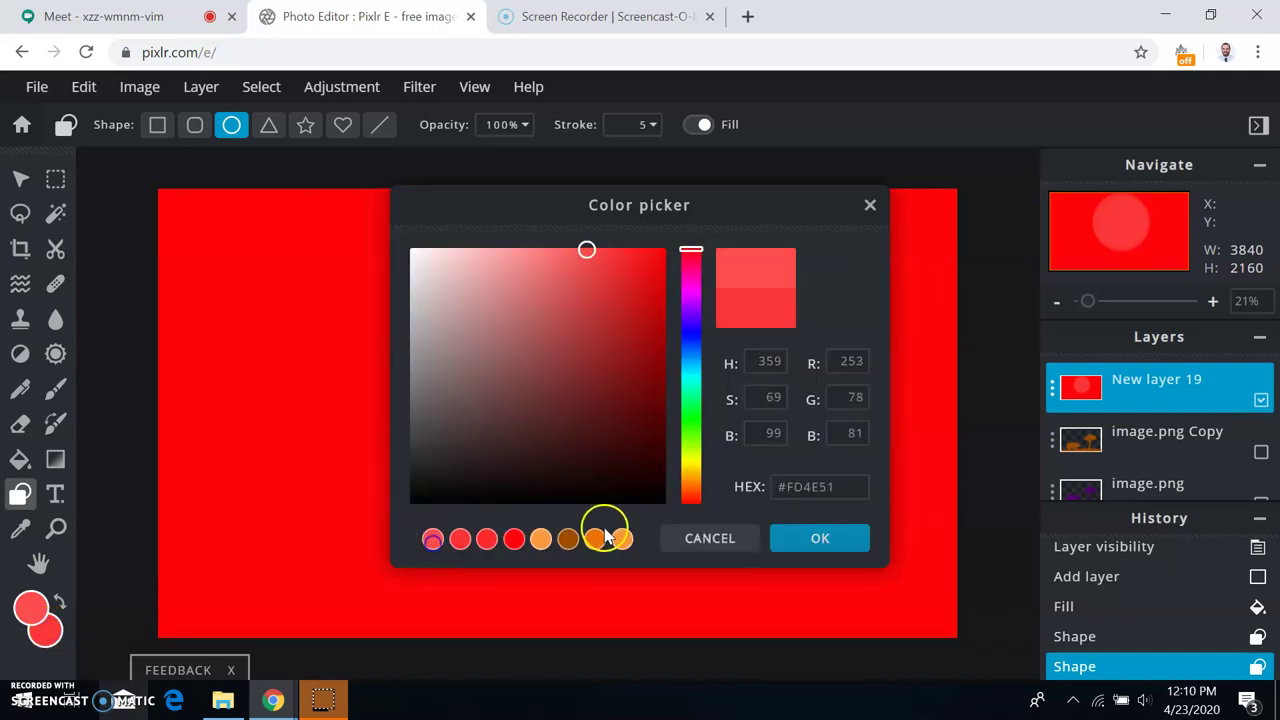
{"action": "left_click", "coordinate": [819, 541]}
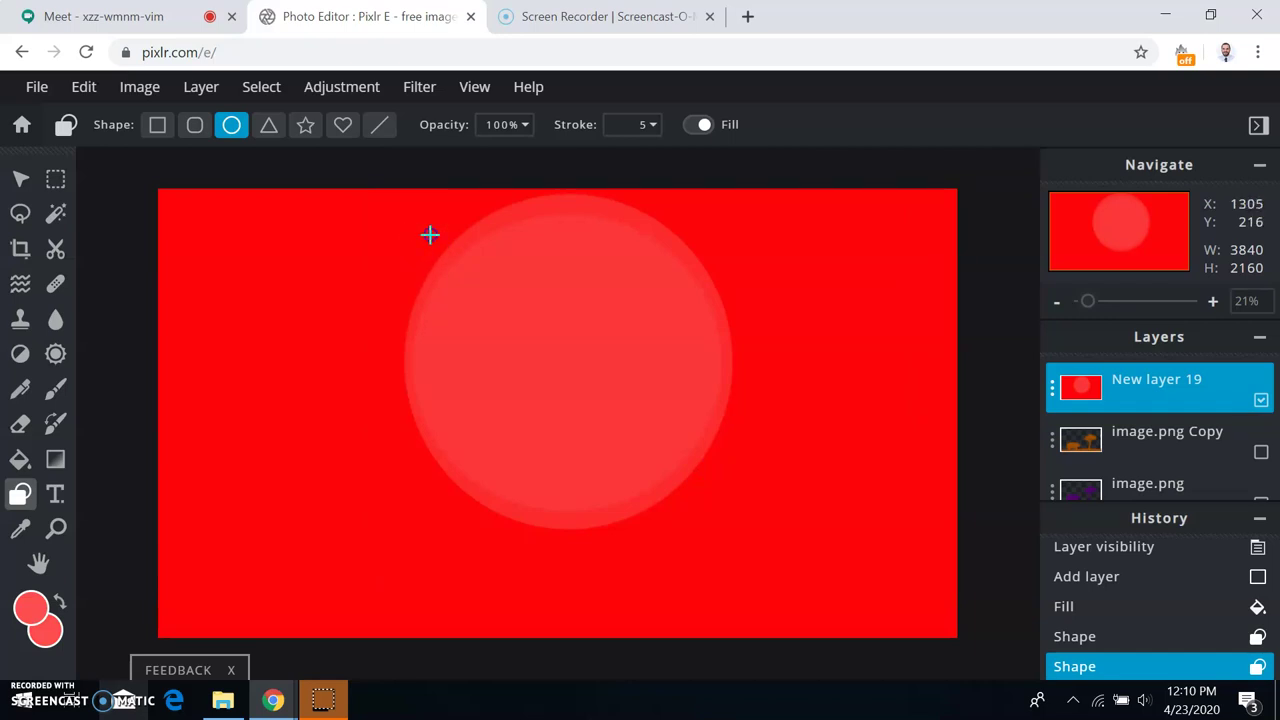
{"action": "left_click_drag", "start_coordinate": [431, 235], "coordinate": [705, 491]}
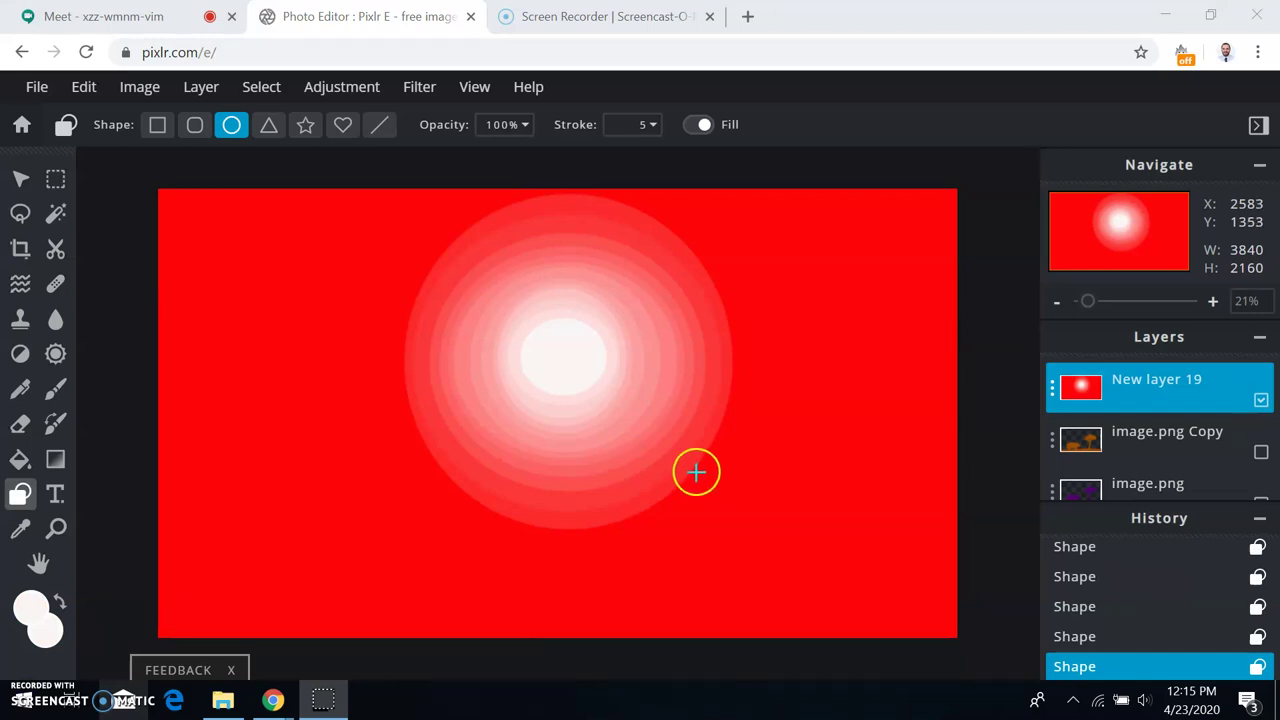
- Show image.png Copy, move sun layer New layer 19 below the silhouettes, and show the orange barn and hill layers
{"action": "left_click", "coordinate": [1260, 453]}
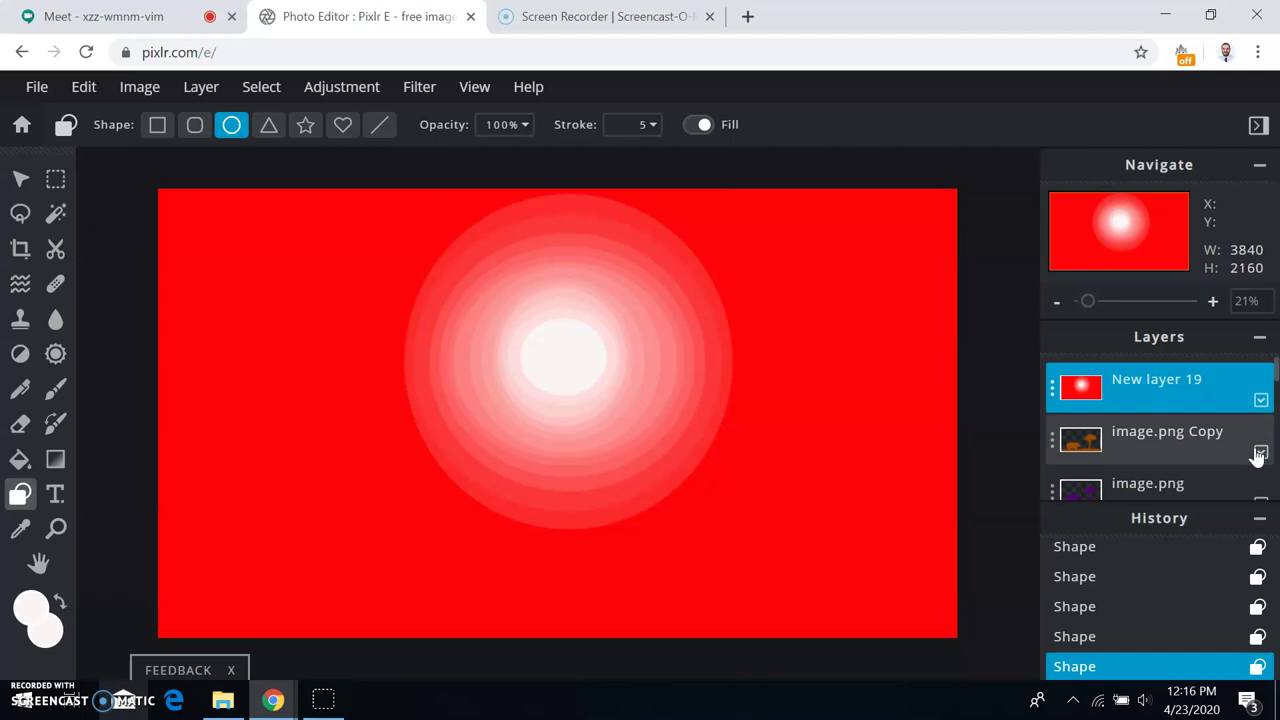
{"action": "scroll", "coordinate": [1170, 405], "scroll_direction": "down", "scroll_amount": 1}
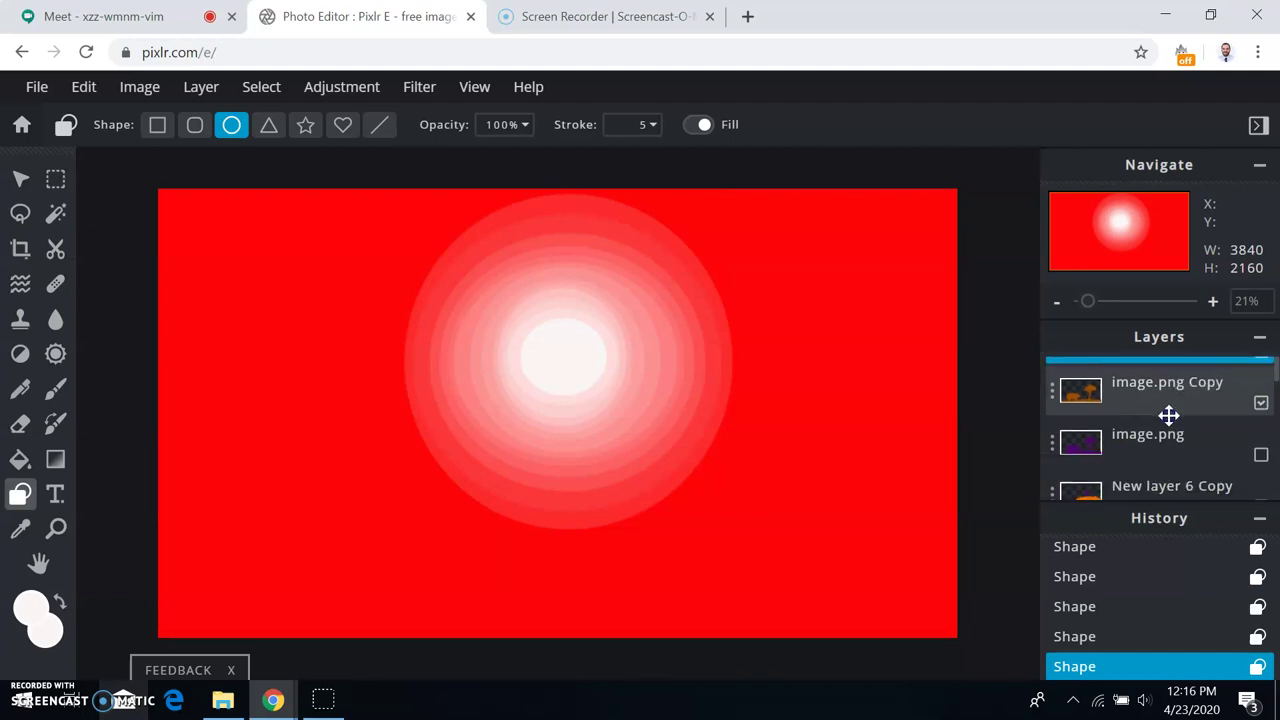
{"action": "mouse_move", "coordinate": [1169, 415]}
{"action": "left_mouse_down"}
{"action": "mouse_move", "coordinate": [1169, 428]}
{"action": "mouse_move", "coordinate": [1163, 400]}
{"action": "left_mouse_up"}
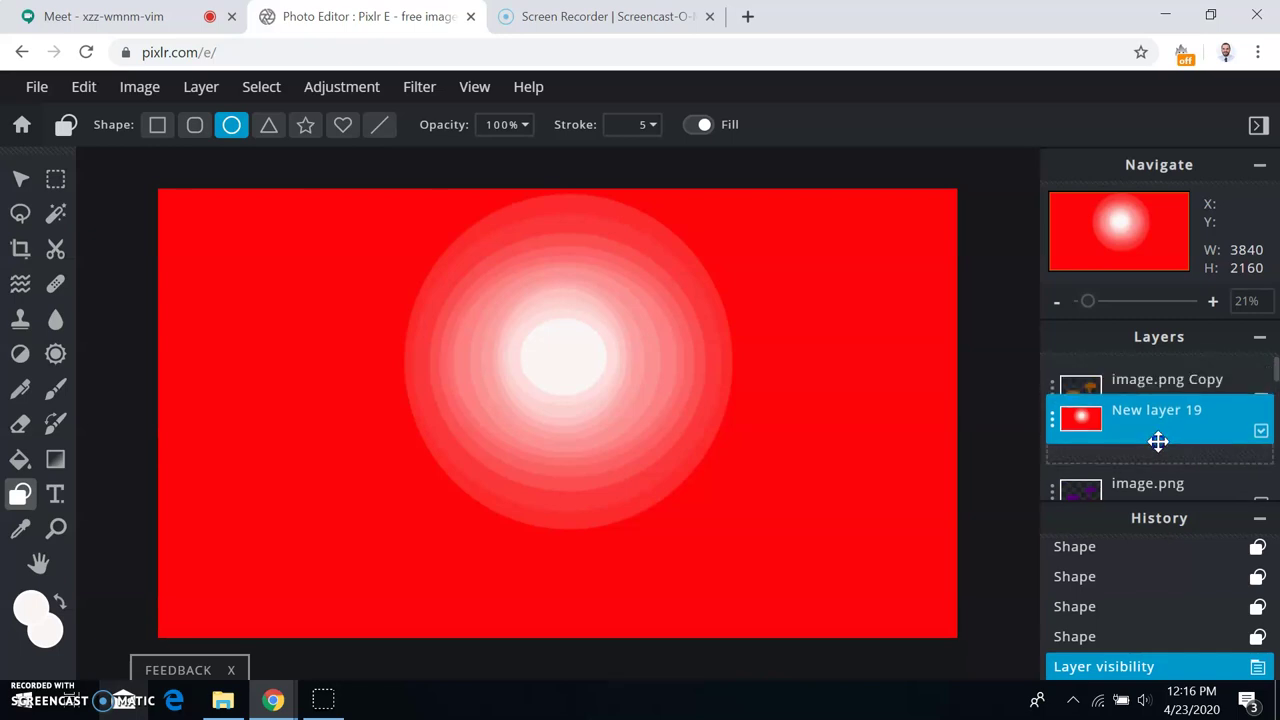
{"action": "mouse_move", "coordinate": [1158, 441]}
{"action": "left_mouse_down"}
{"action": "mouse_move", "coordinate": [1161, 492]}
{"action": "mouse_move", "coordinate": [1163, 445]}
{"action": "left_mouse_up"}
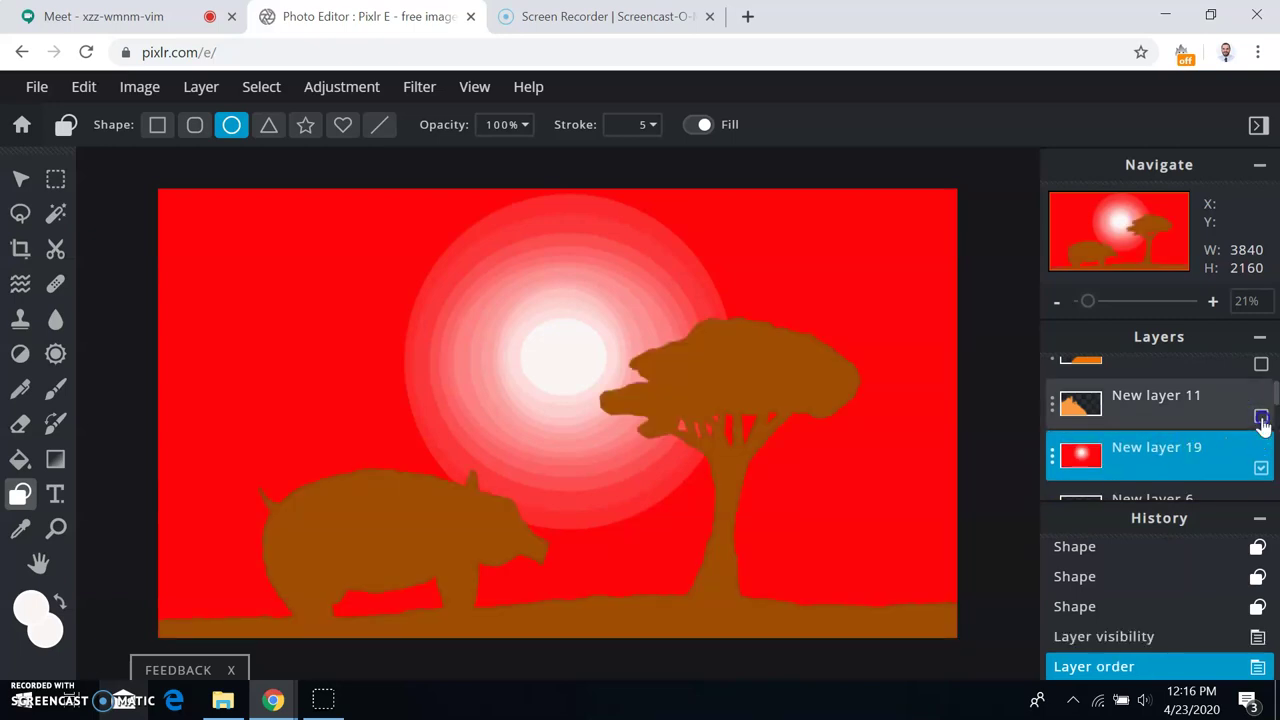
{"action": "left_click", "coordinate": [1261, 417]}
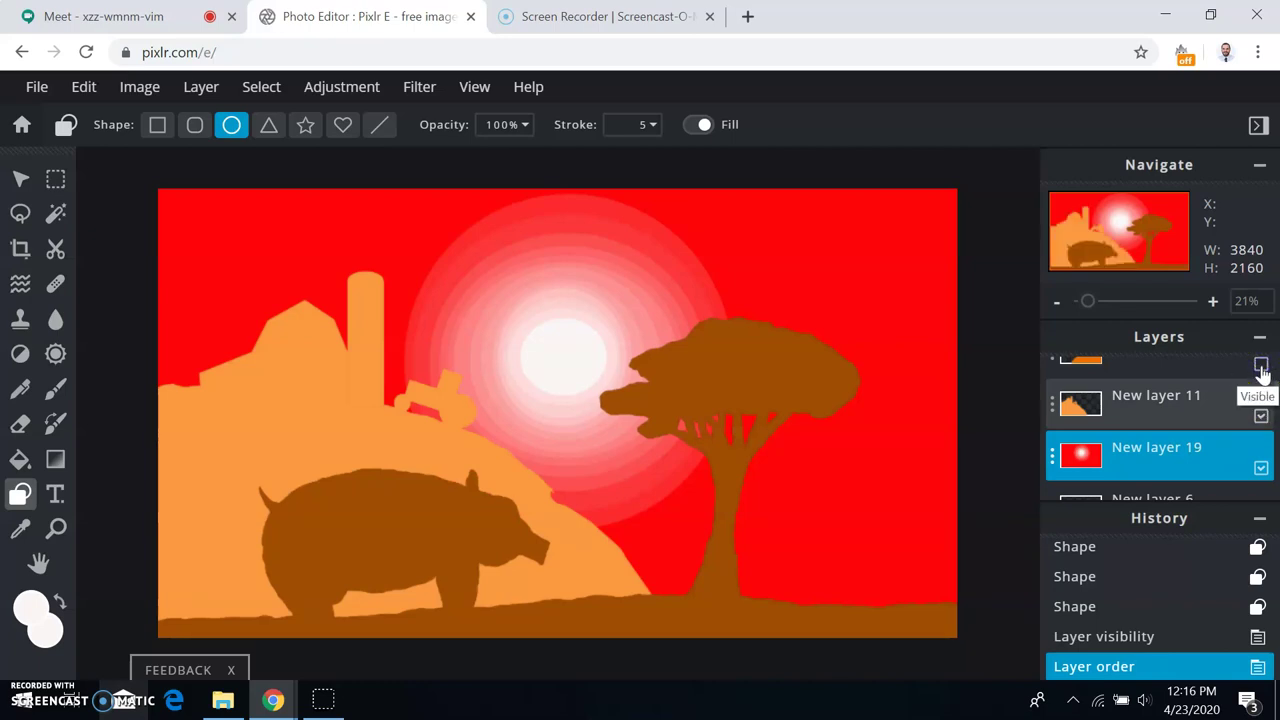
{"action": "left_click", "coordinate": [1261, 366]}
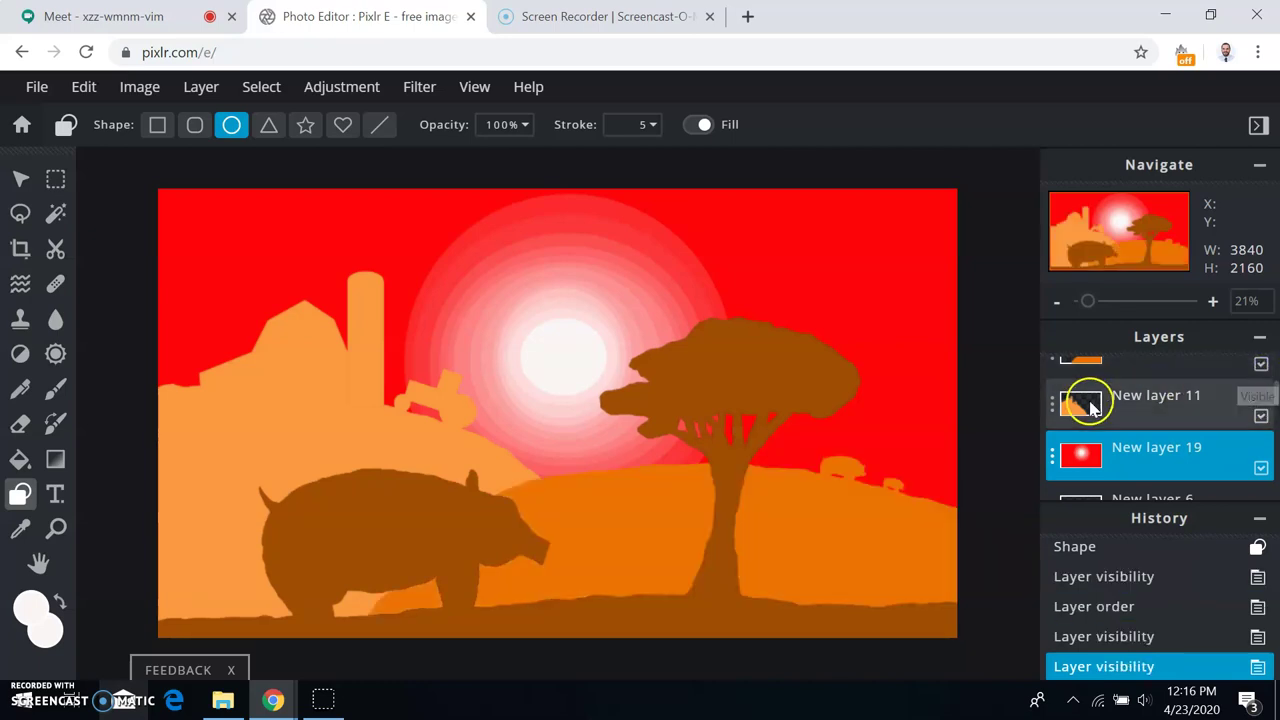